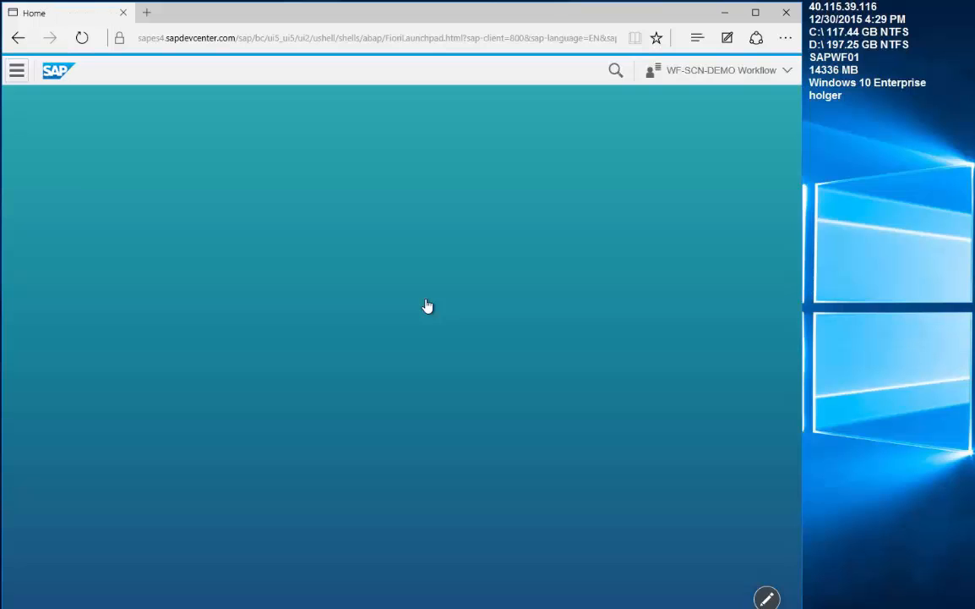
Personalize the launchpad to add the My Inbox tile to the My Home group.
{"action": "left_click", "coordinate": [766, 599]}
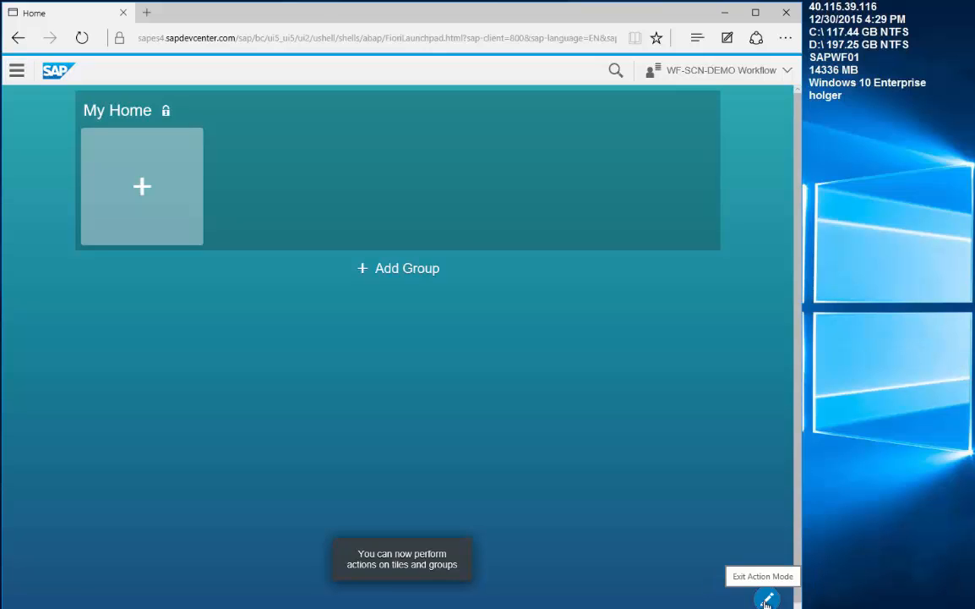
{"action": "left_click", "coordinate": [142, 197]}
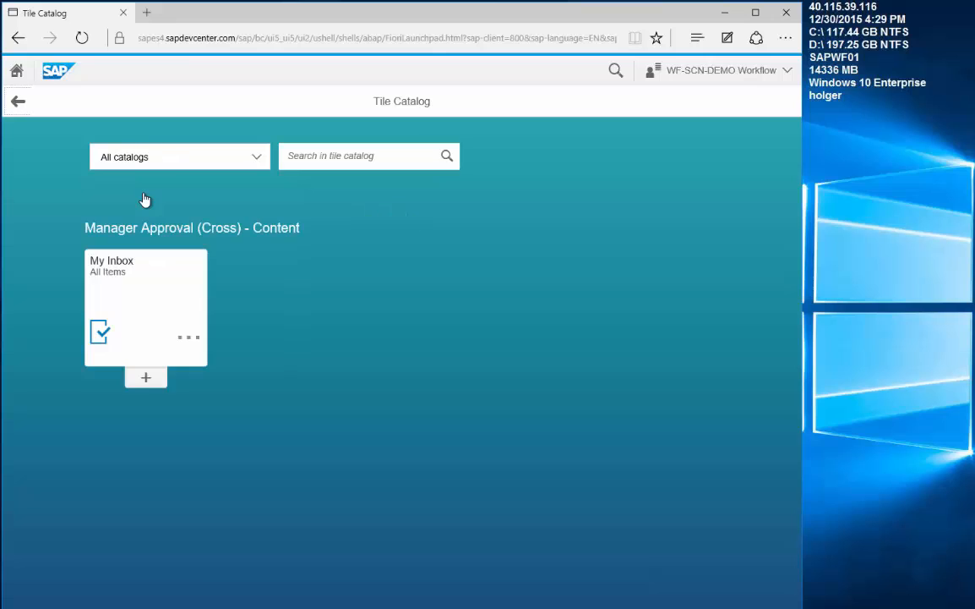
{"action": "left_click", "coordinate": [145, 379]}
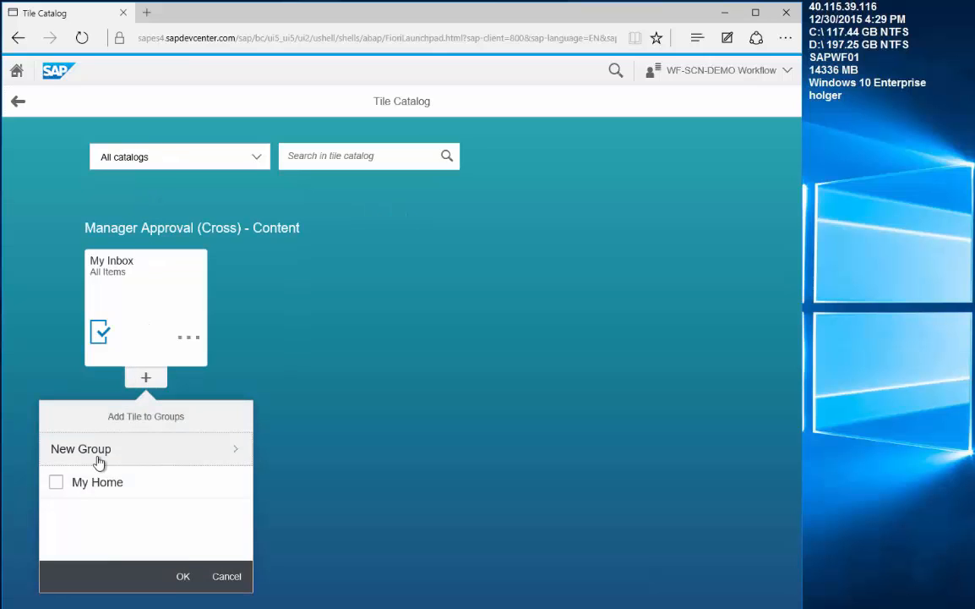
{"action": "left_click", "coordinate": [58, 490]}
{"action": "left_click", "coordinate": [181, 578]}
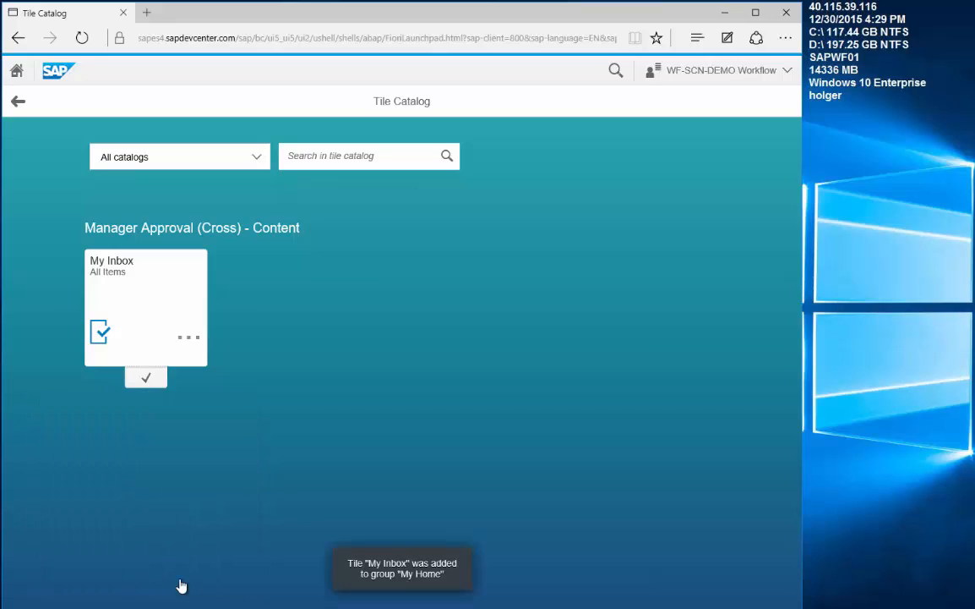
{"action": "left_click", "coordinate": [16, 71]}
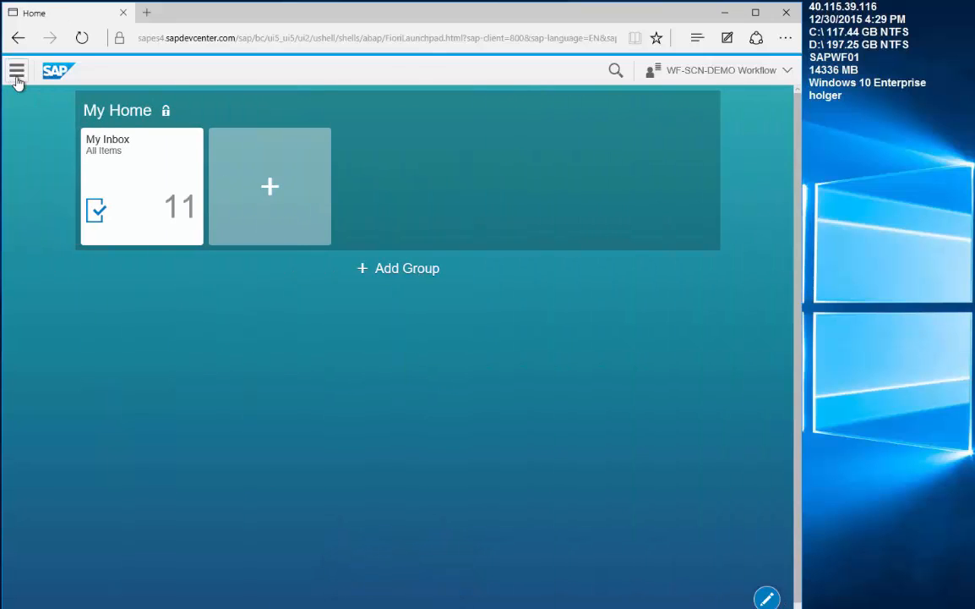
{"action": "left_click", "coordinate": [766, 598]}
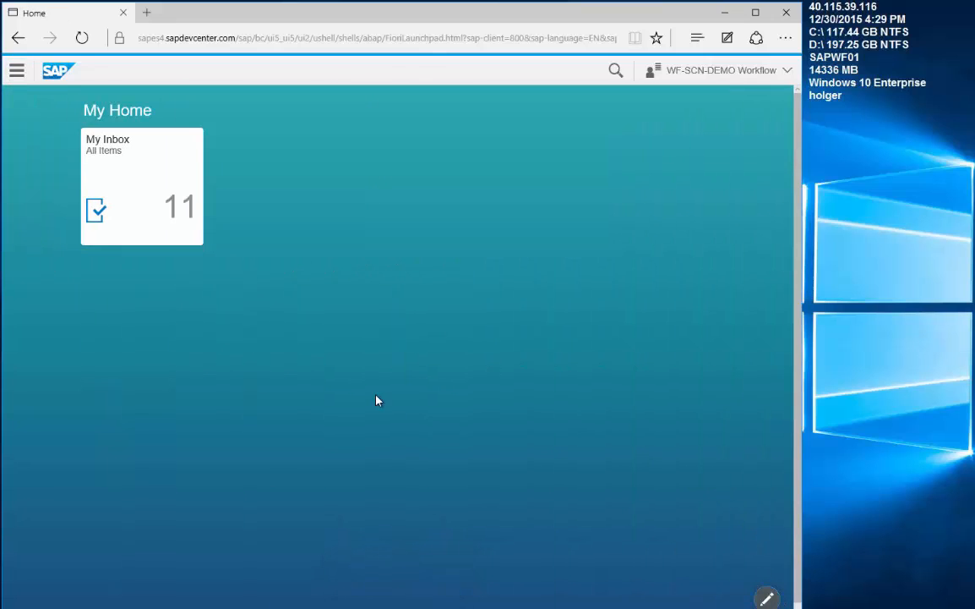
Open My Inbox, then load the SWUS Test Workflow page in a new browser tab.
{"action": "left_click", "coordinate": [151, 208]}
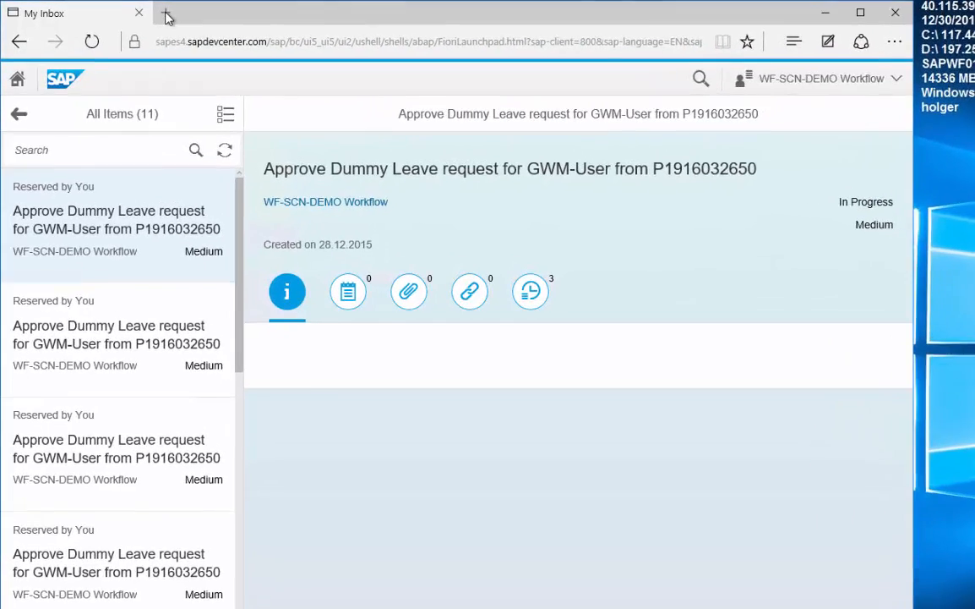
{"action": "left_click", "coordinate": [147, 12]}
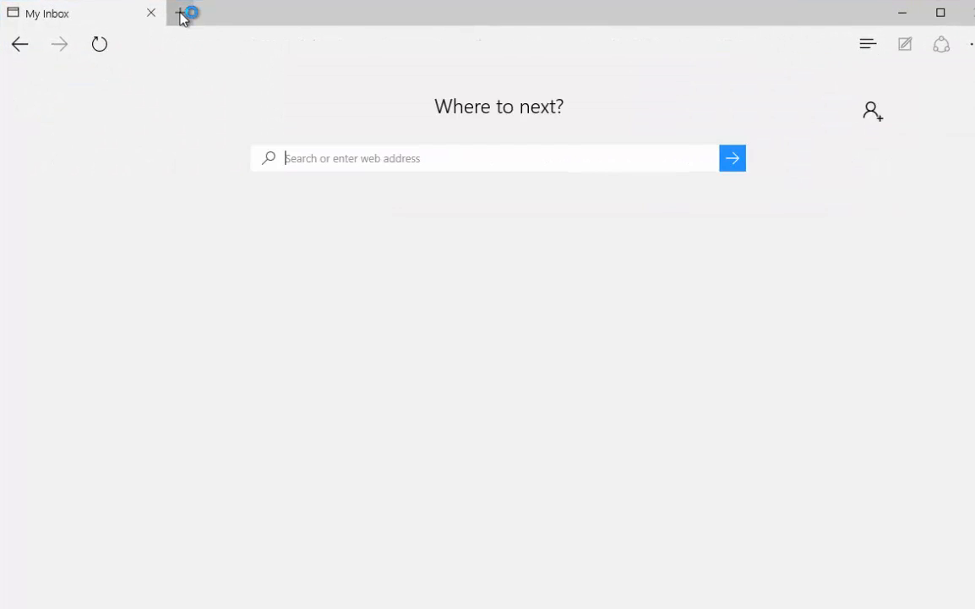
{"action": "type", "text": "https://sapes4.sapdevcenter.com/sap/bc/gui/sap/its/webgui?sap-client=800&sap-language=EN&~transaction=SWUS"}
{"action": "key", "text": "Return"}
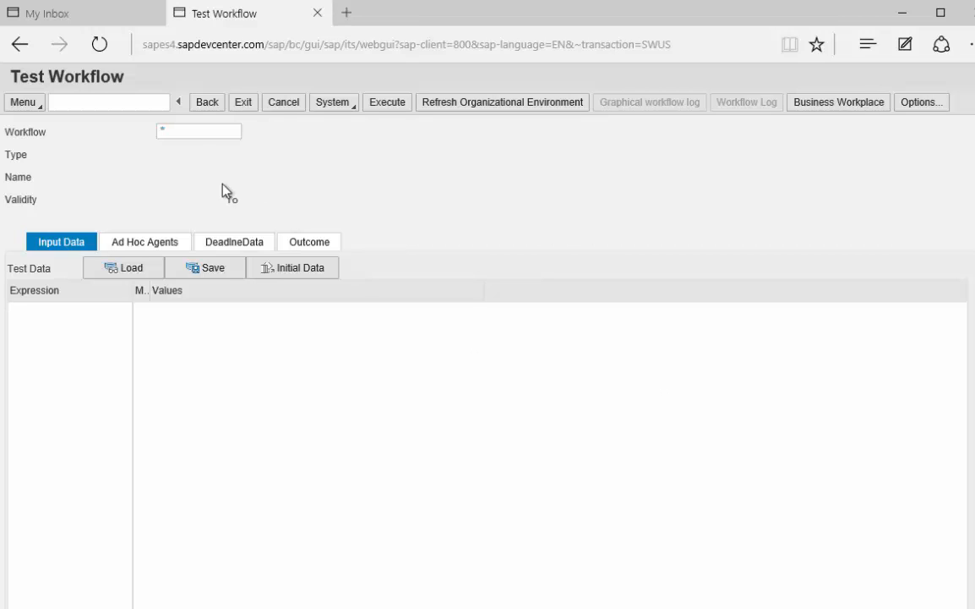
Load workflow WS80000242 in the Test Workflow screen.
{"action": "left_click", "coordinate": [192, 137]}
{"action": "type", "text": "WS80000242"}
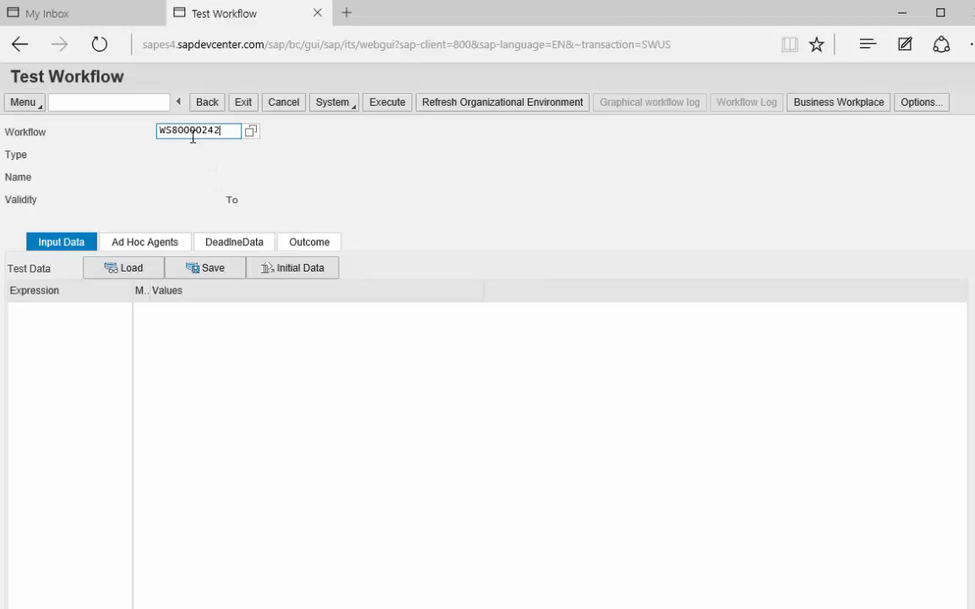
{"action": "key", "text": "Return"}
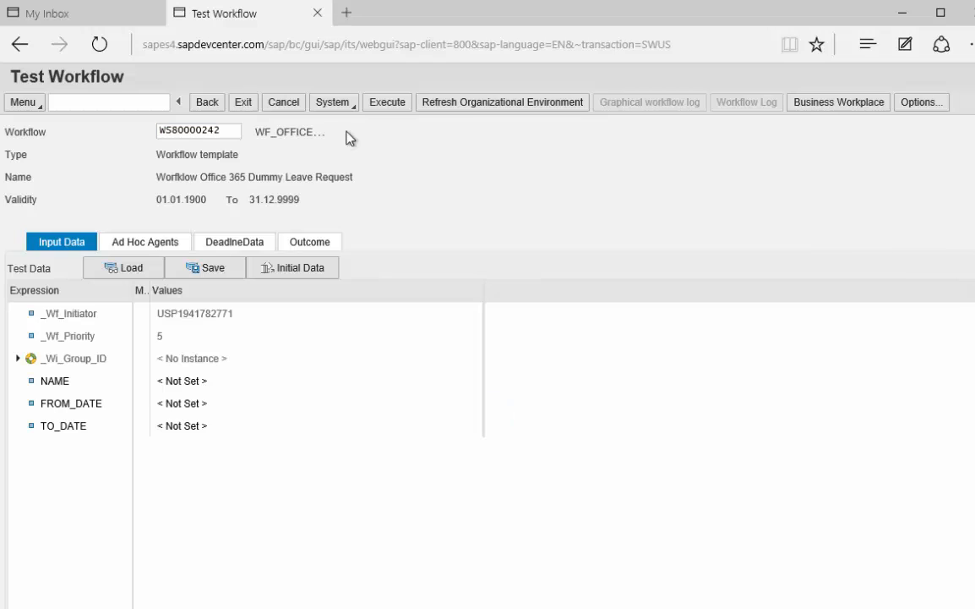
Execute the workflow twice, keeping both work items, then refresh My Inbox to 13 items.
{"action": "left_click", "coordinate": [384, 108]}
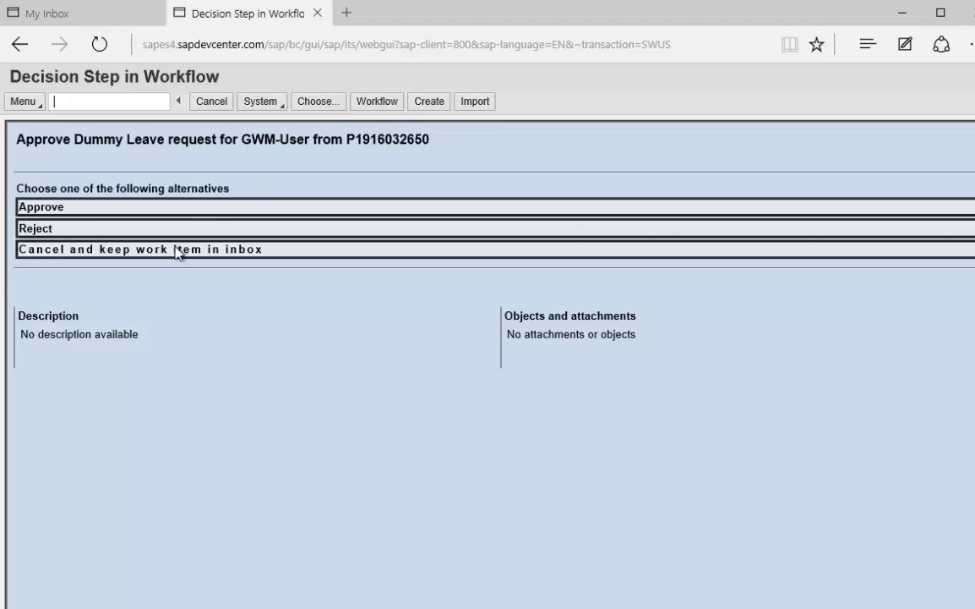
{"action": "left_click", "coordinate": [177, 250]}
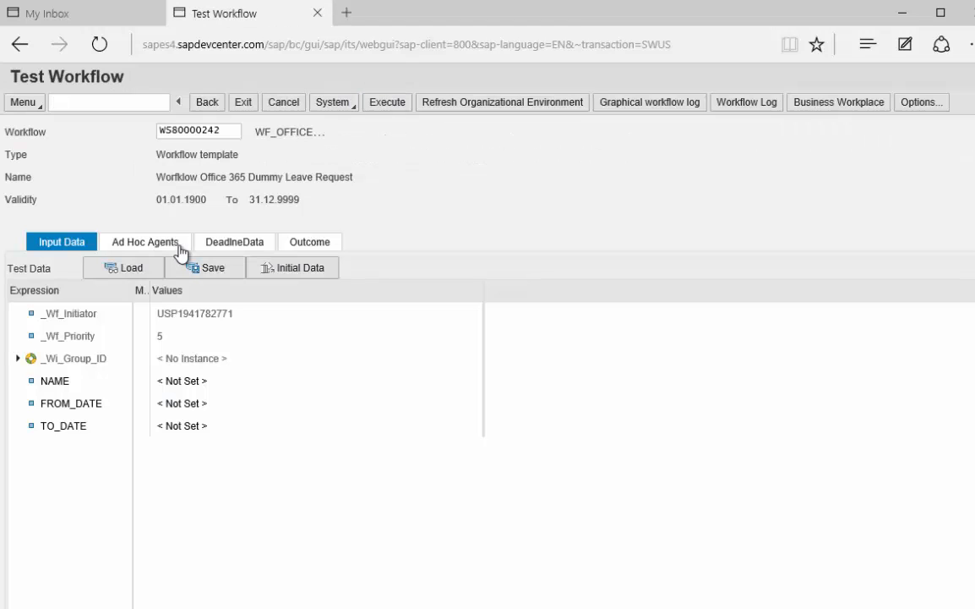
{"action": "left_click", "coordinate": [384, 103]}
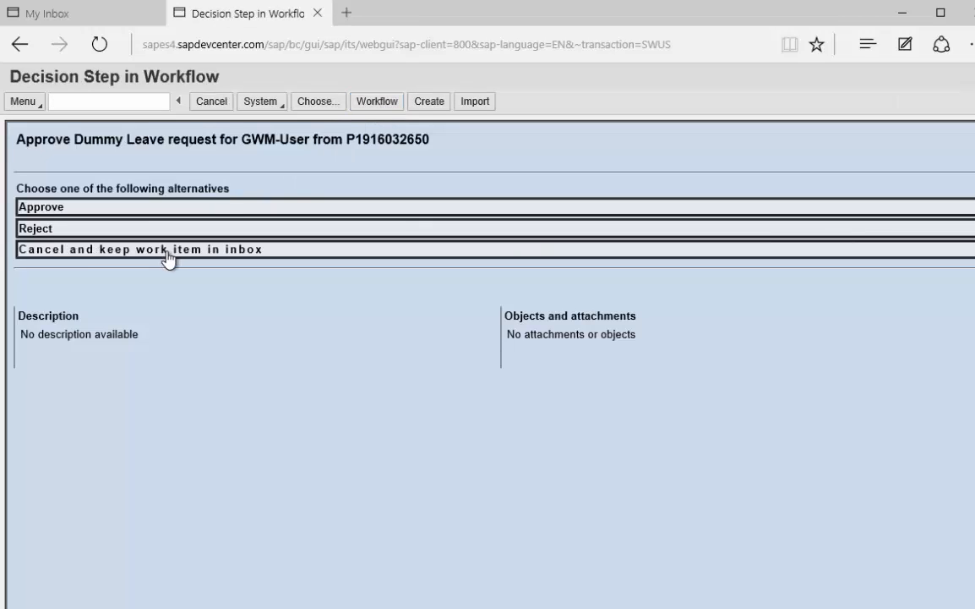
{"action": "left_click", "coordinate": [167, 252]}
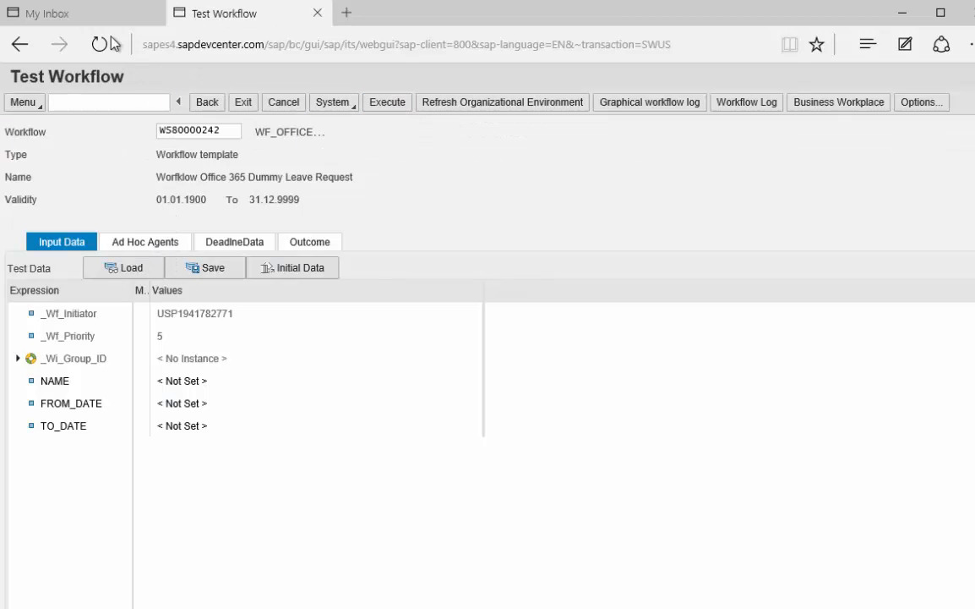
{"action": "left_click", "coordinate": [92, 20]}
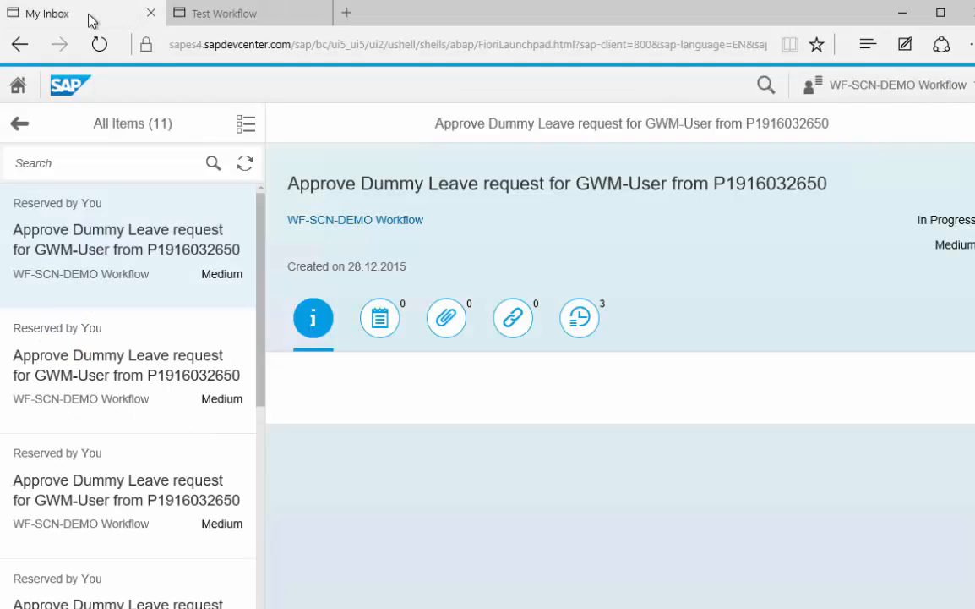
{"action": "left_click", "coordinate": [242, 165]}
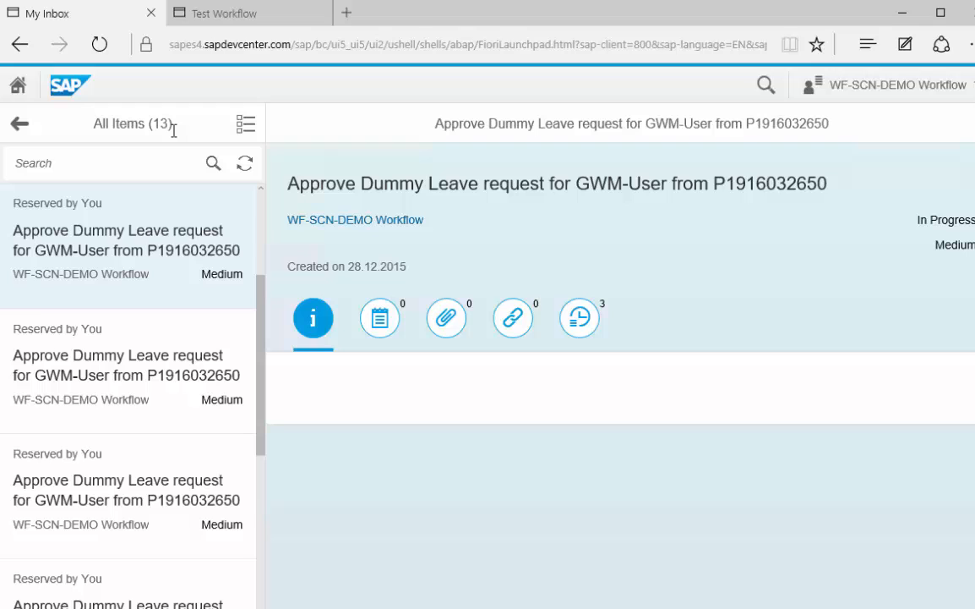
Open outlook.office365.com in a new tab and sign in with the demo account's password.
{"action": "left_click", "coordinate": [345, 12]}
{"action": "type", "text": "https://outlook.office365.com/owa/#path=/mail"}
{"action": "key", "text": "Return"}
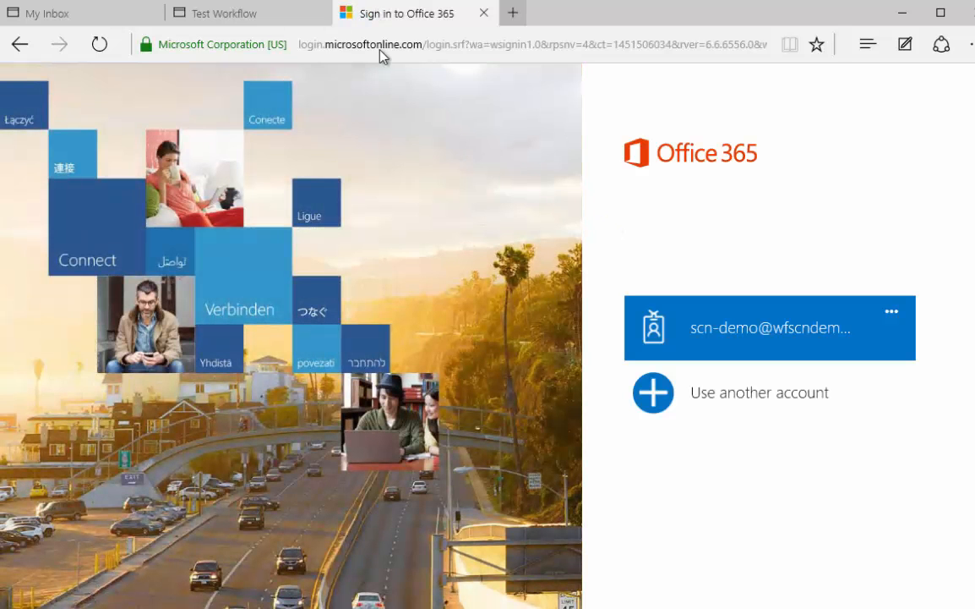
{"action": "left_click", "coordinate": [770, 330]}
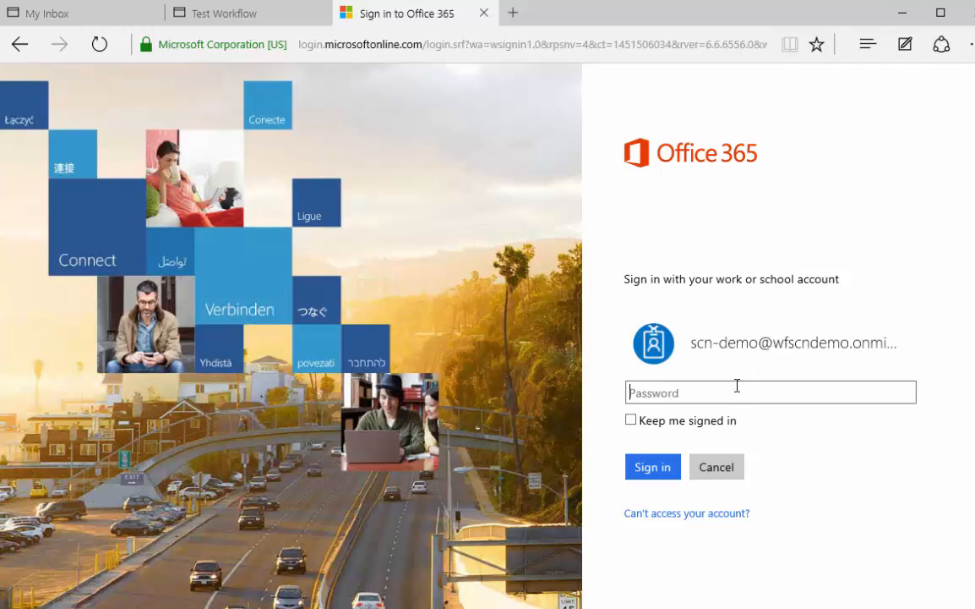
{"action": "type", "text": "•••••••••"}
{"action": "key", "text": "Return"}
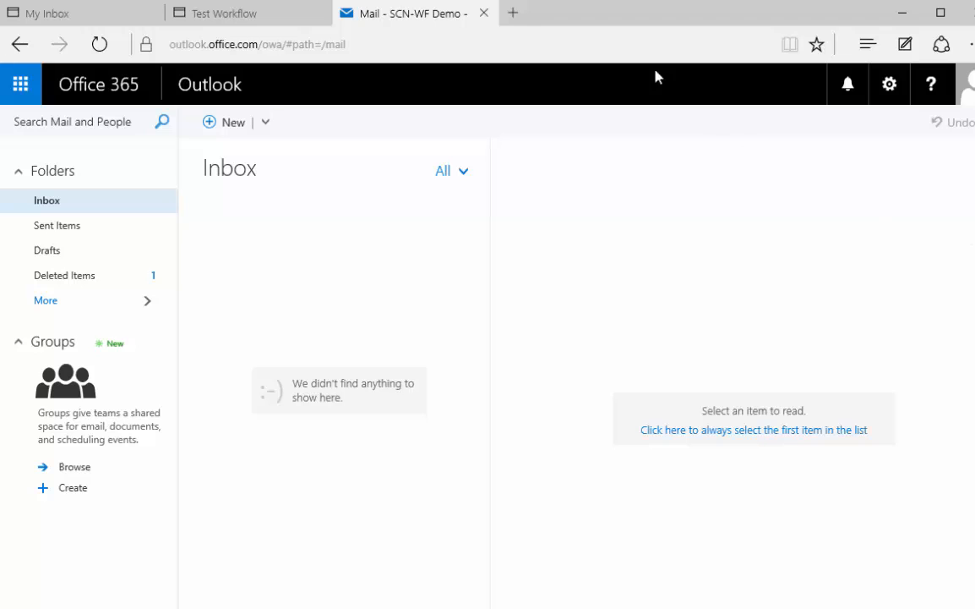
Load the Visual Studio Community 2013 page in a new tab and download its installer.
{"action": "left_click", "coordinate": [514, 14]}
{"action": "type", "text": "https://www.visualstudio.com/en-us/news/vs2013-community-vs.aspx"}
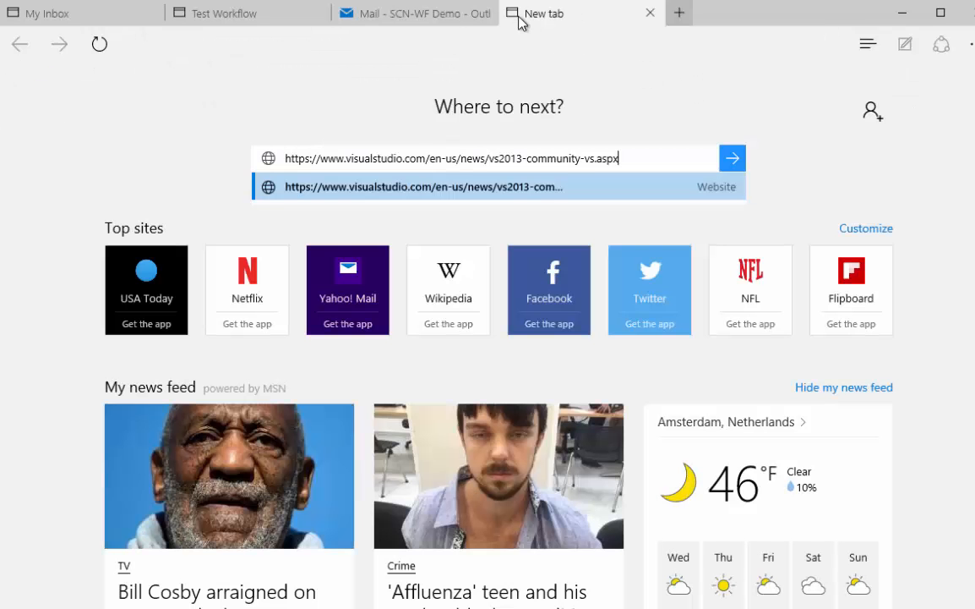
{"action": "key", "text": "Return"}
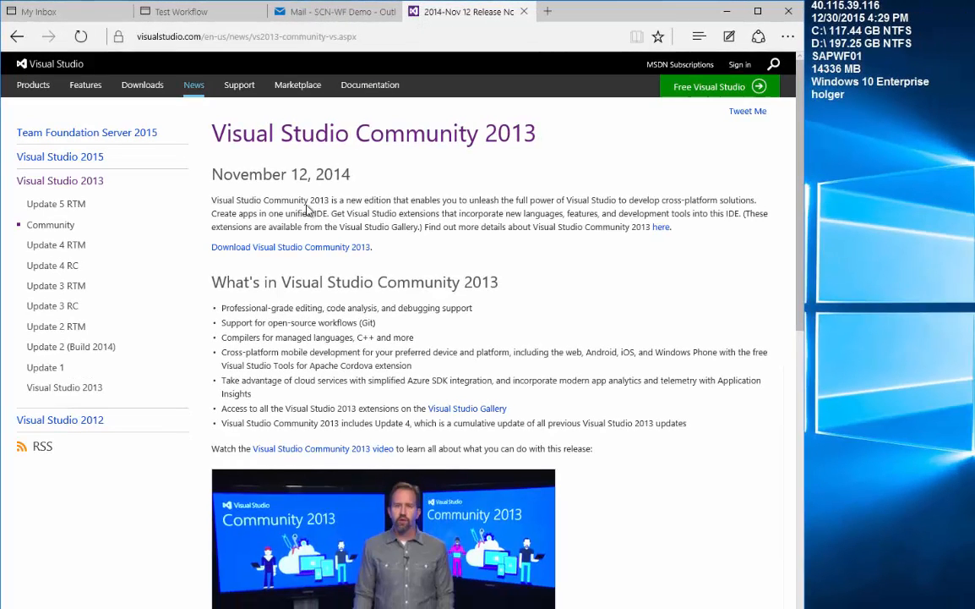
{"action": "left_click", "coordinate": [349, 247]}
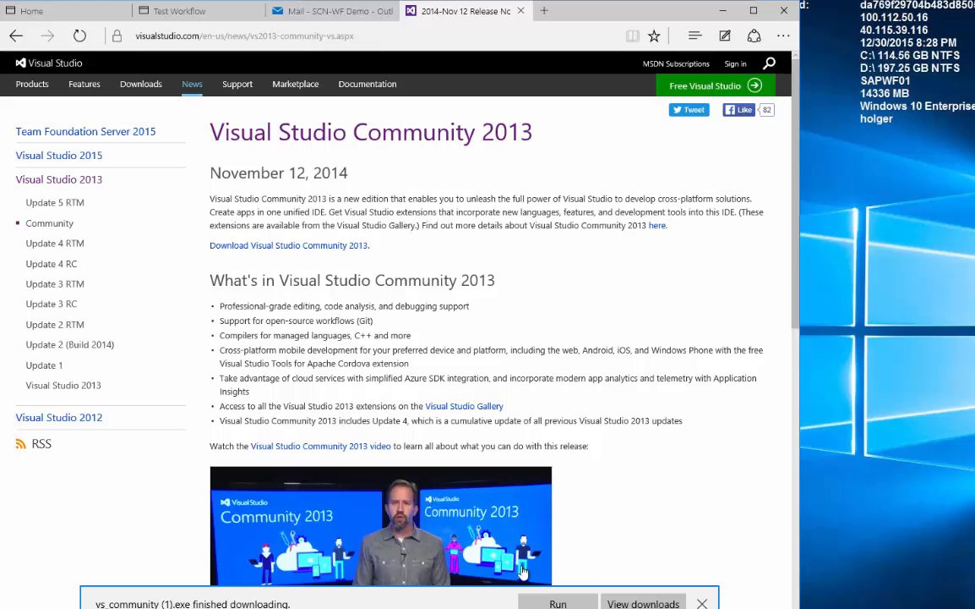
Install Visual Studio Community 2013, accepting the licence and leaving out the Silverlight Development Kit.
{"action": "left_click", "coordinate": [553, 603]}
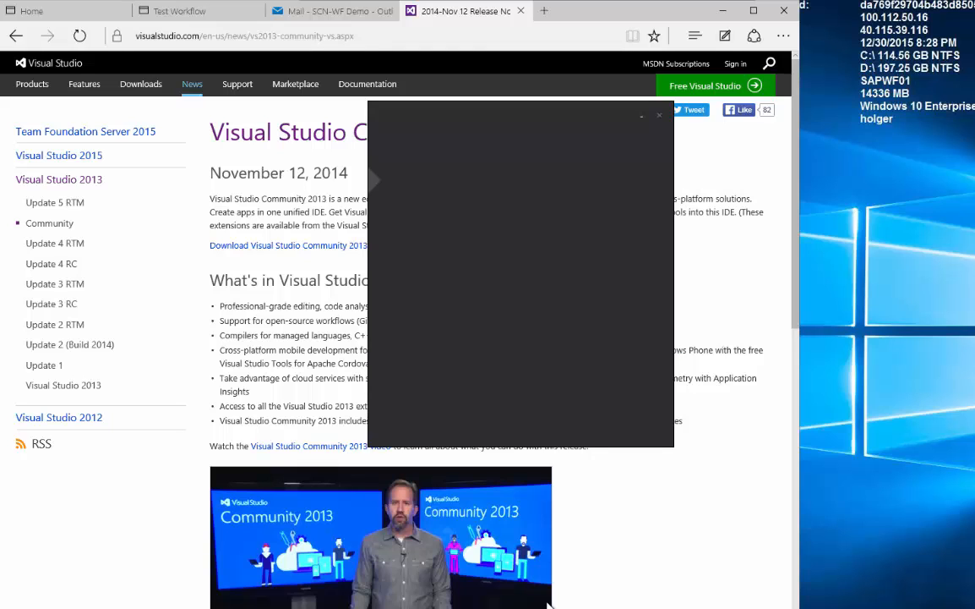
{"action": "left_click", "coordinate": [395, 333]}
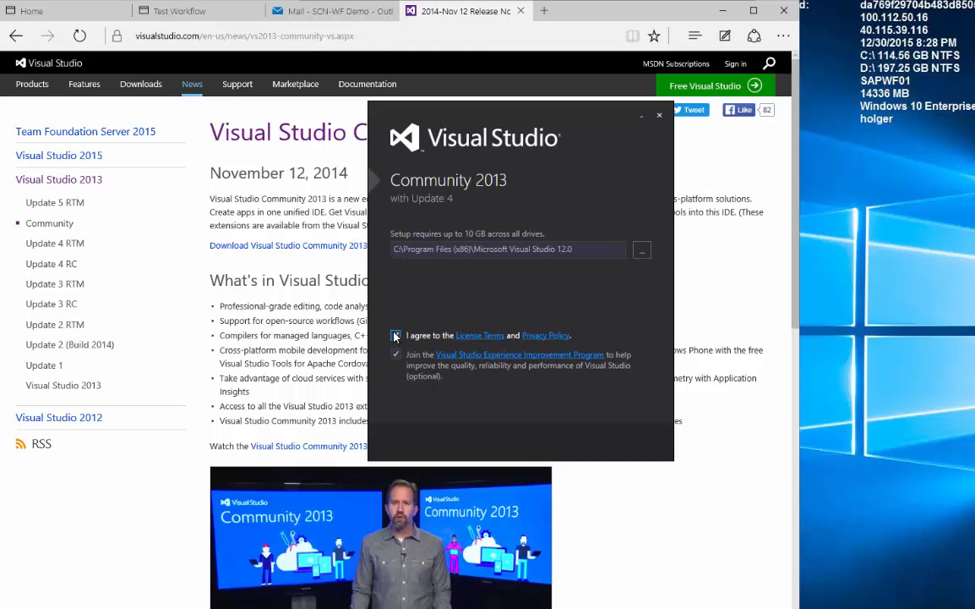
{"action": "left_click", "coordinate": [610, 512]}
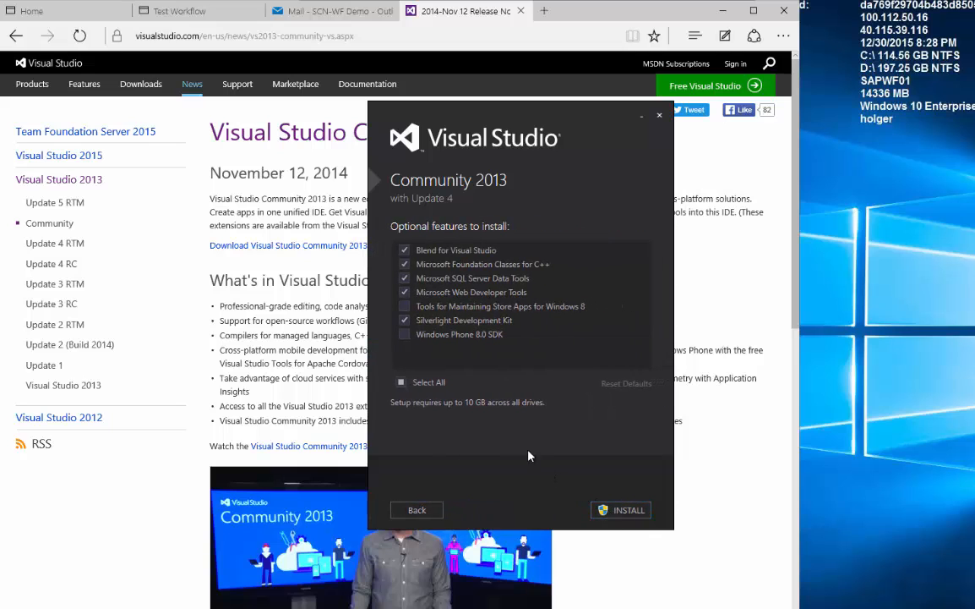
{"action": "left_click", "coordinate": [406, 321]}
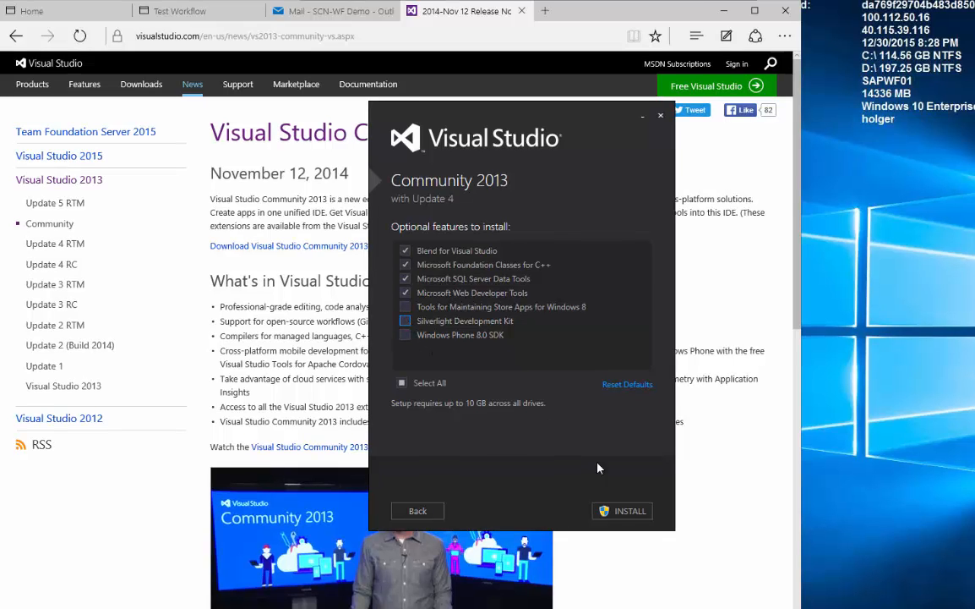
{"action": "left_click", "coordinate": [625, 515]}
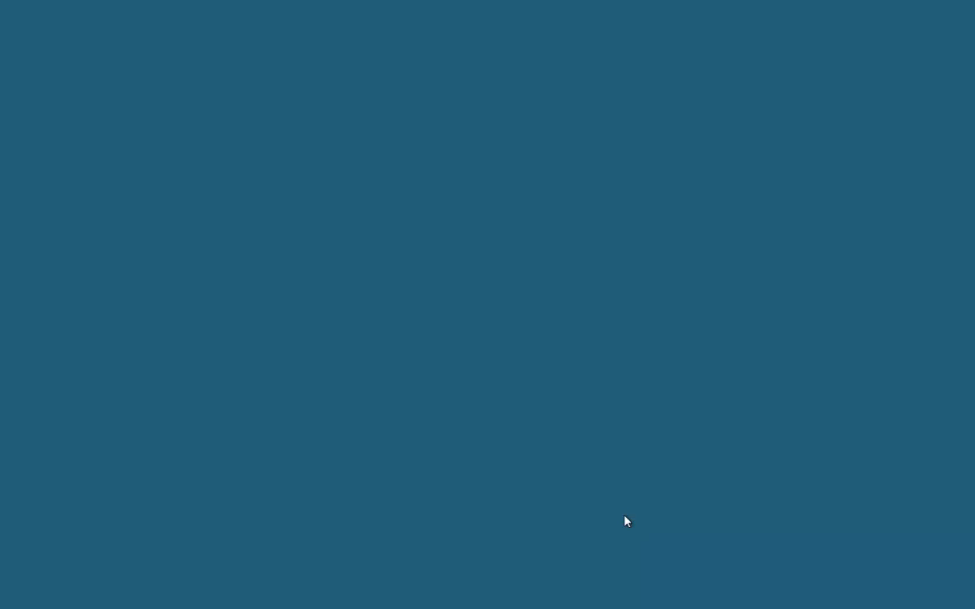
{"action": "left_click", "coordinate": [589, 349]}
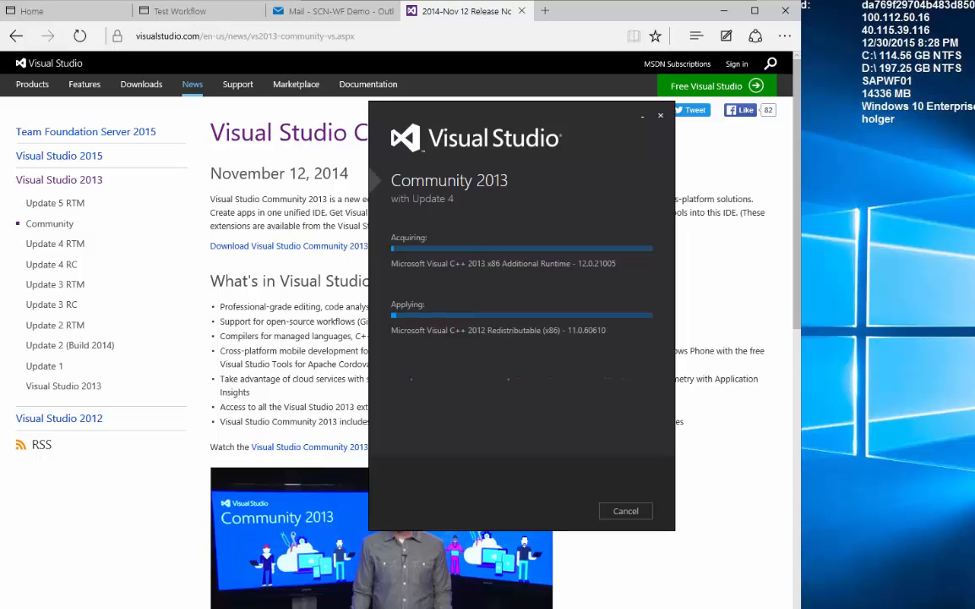
{"action": "left_click", "coordinate": [546, 12]}
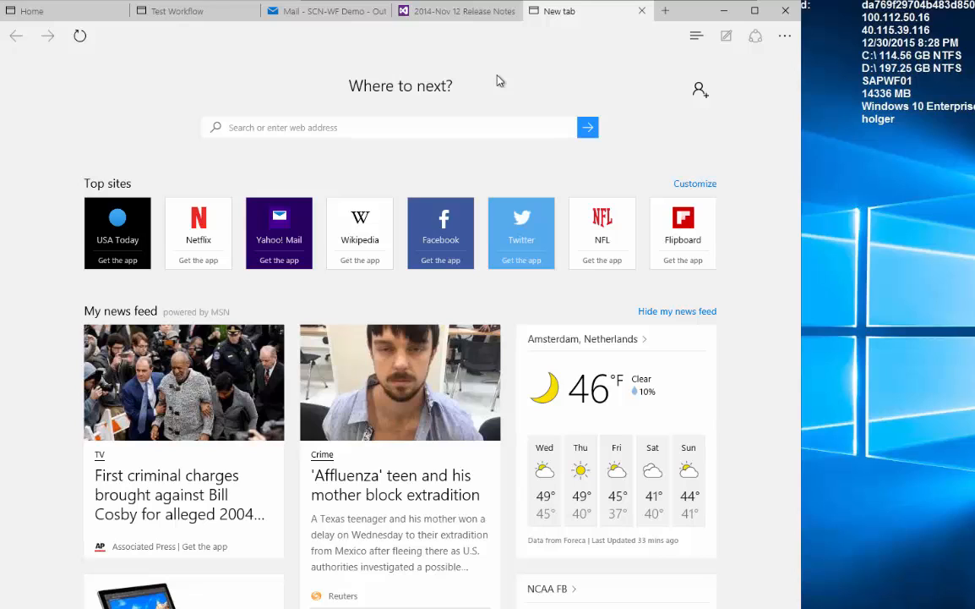
Go to the aka.ms Office developer tools link, then the shortened SAP Store link.
{"action": "left_click", "coordinate": [454, 126]}
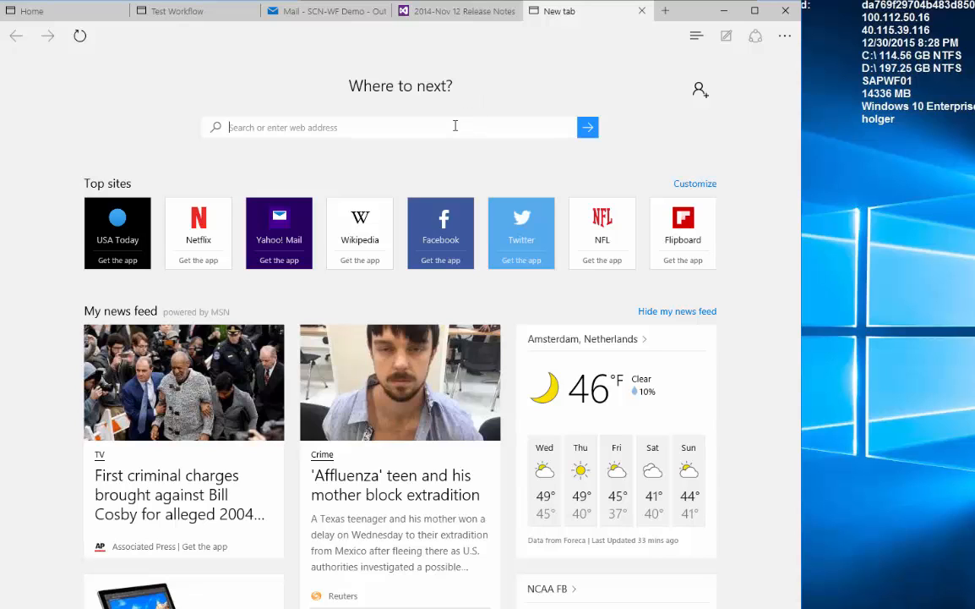
{"action": "type", "text": "http://aka.ms/OfficeDevToolsForVS2013"}
{"action": "key", "text": "Return"}
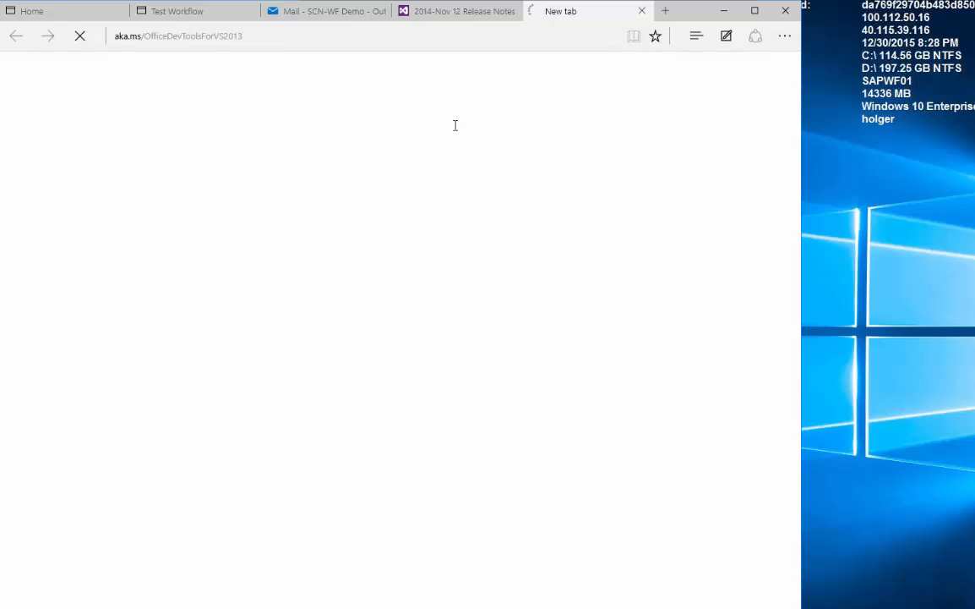
{"action": "left_click", "coordinate": [510, 39]}
{"action": "type", "text": "http://bitly.com/GWMTrial"}
{"action": "key", "text": "Return"}
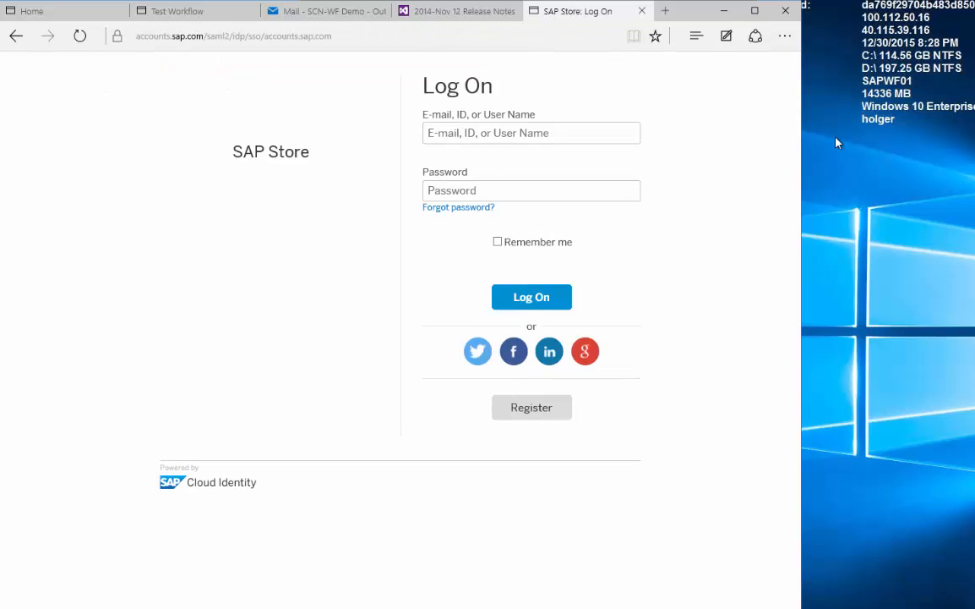
Log in to SAP Store with the account e-mail and password, declining to save the password.
{"action": "left_click", "coordinate": [596, 136]}
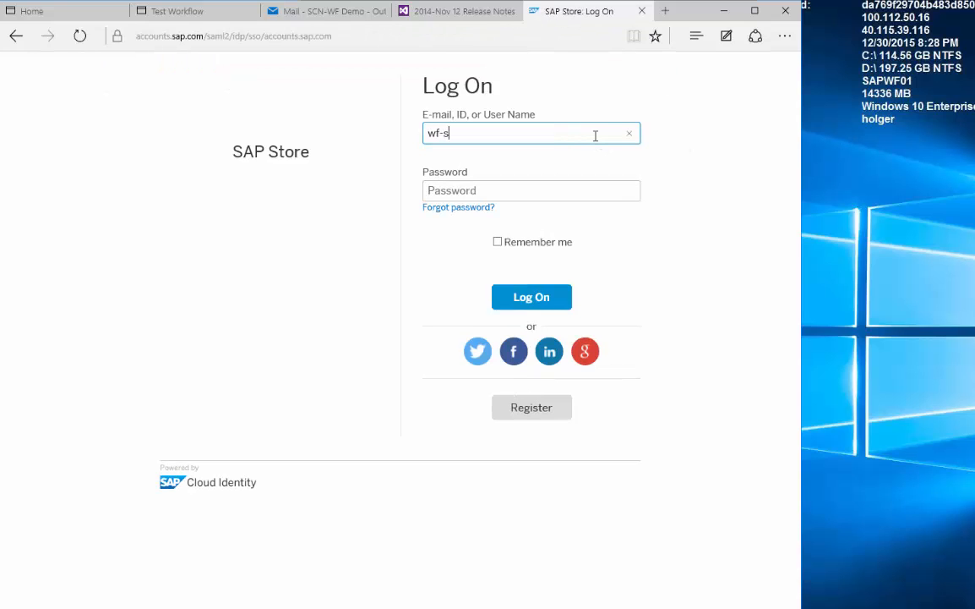
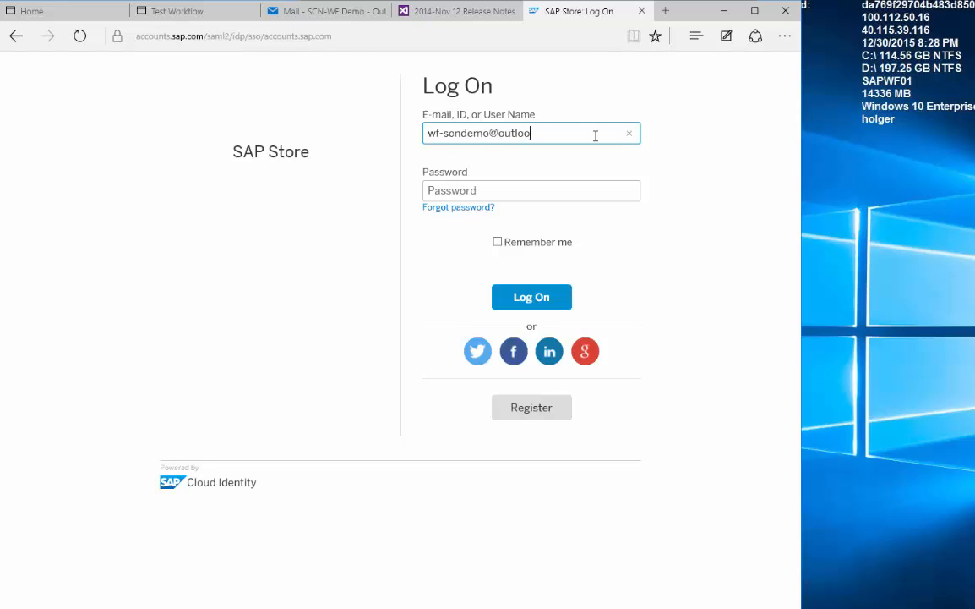
{"action": "key", "text": "Tab"}
{"action": "type", "text": "•••••"}
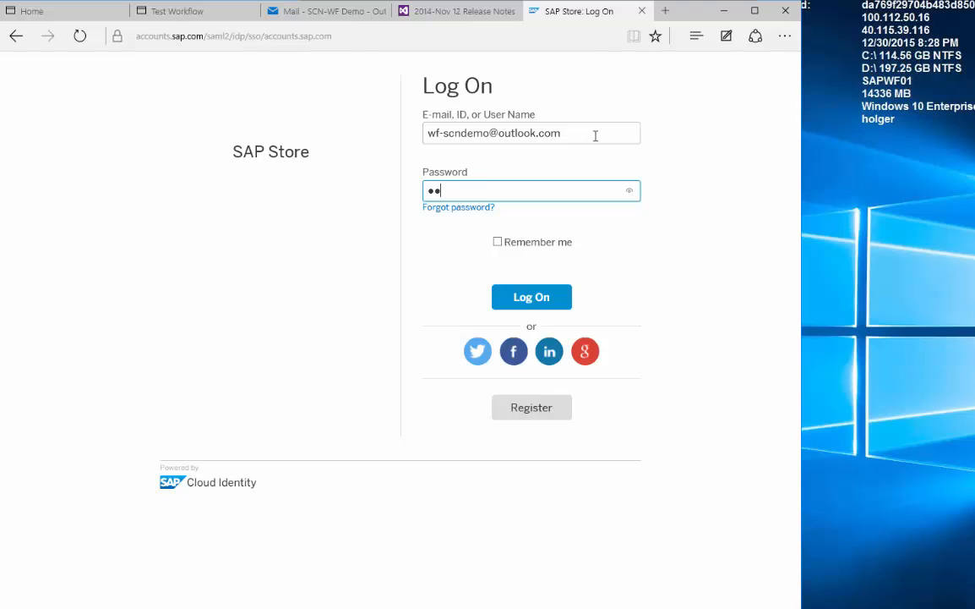
{"action": "type", "text": "••••"}
{"action": "key", "text": "Return"}
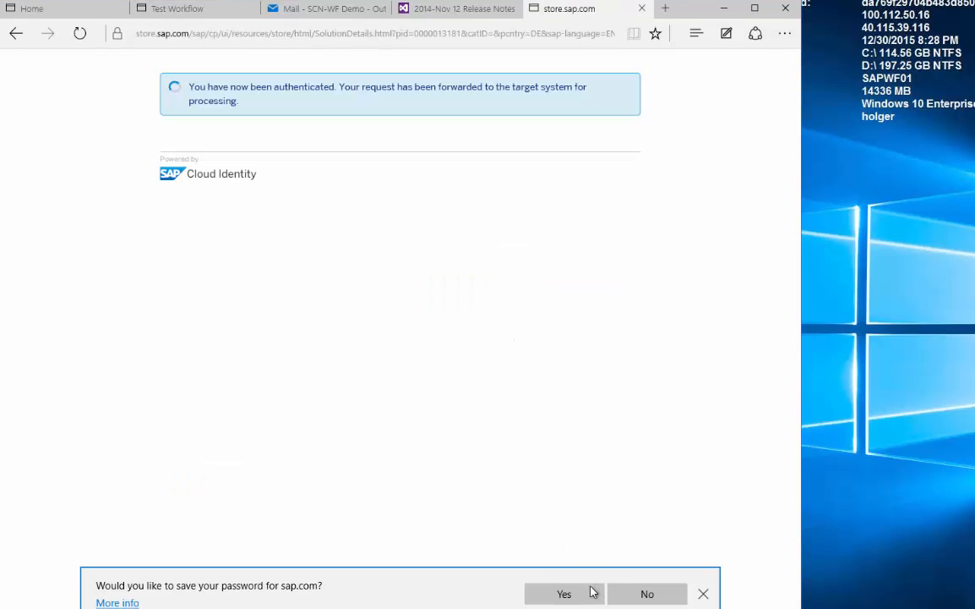
{"action": "left_click", "coordinate": [592, 592]}
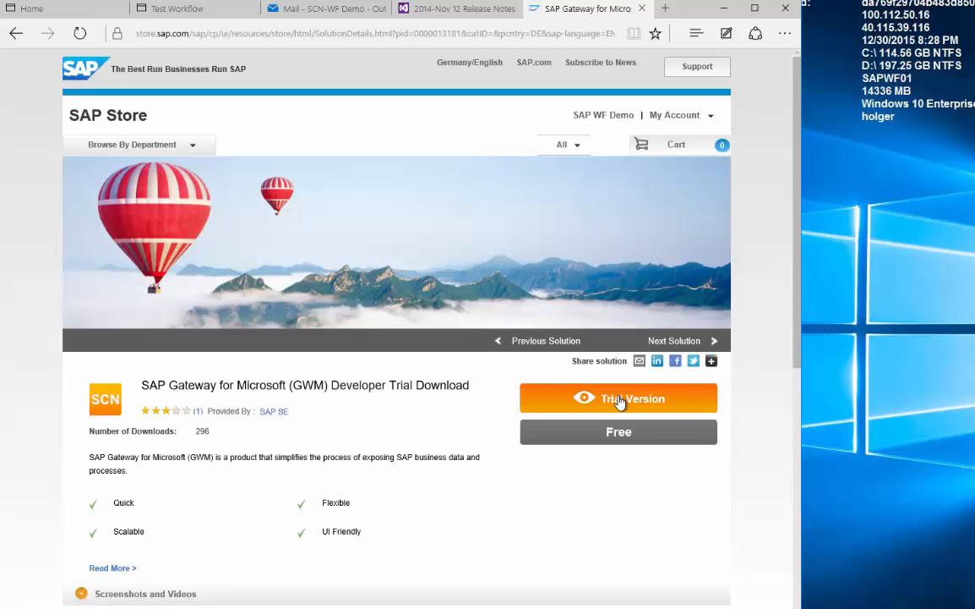
Submit the Trial Version request with a phone number and both consents ticked, then close the confirmation.
{"action": "left_click", "coordinate": [620, 401]}
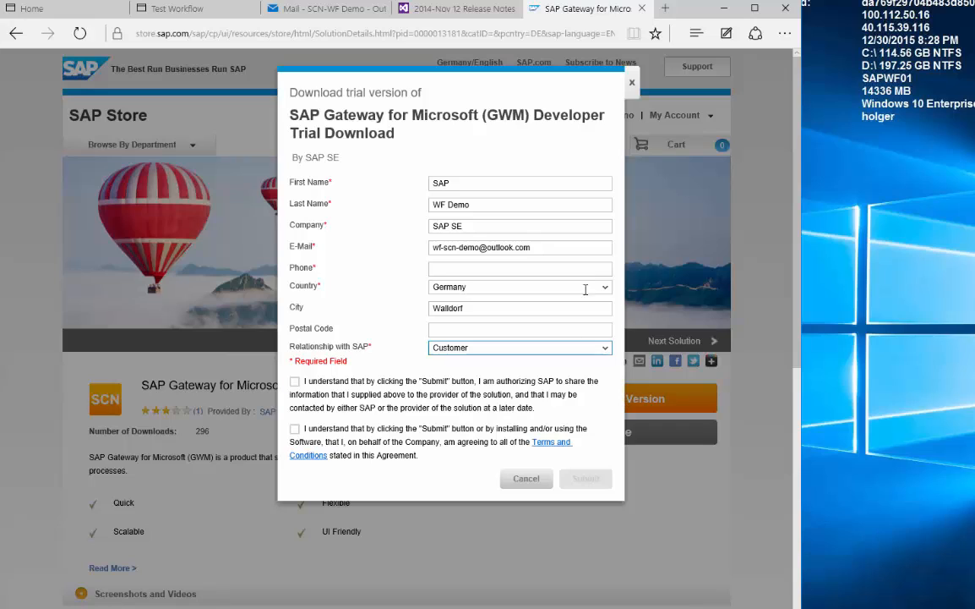
{"action": "left_click", "coordinate": [595, 269]}
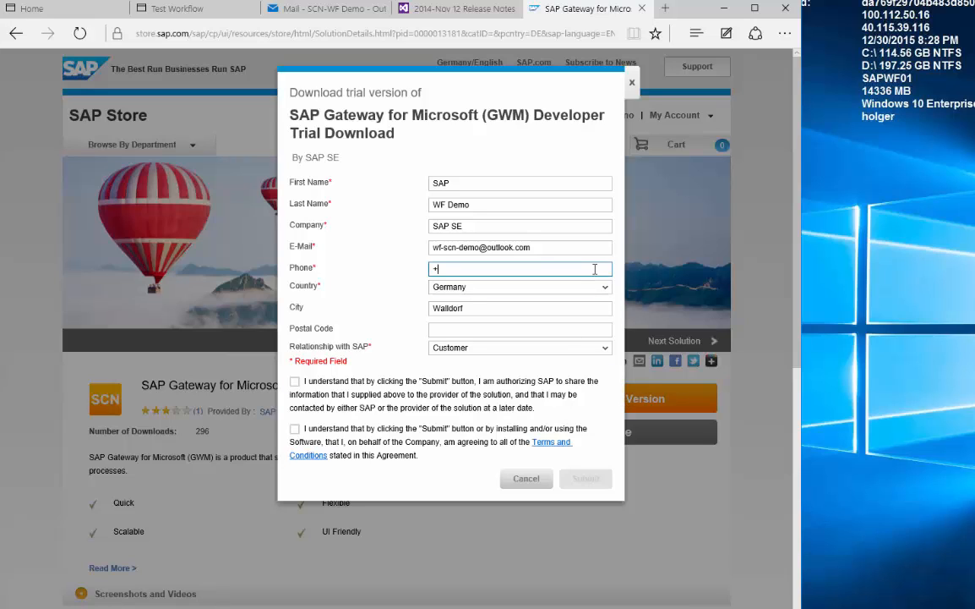
{"action": "left_click", "coordinate": [294, 381]}
{"action": "left_click", "coordinate": [294, 429]}
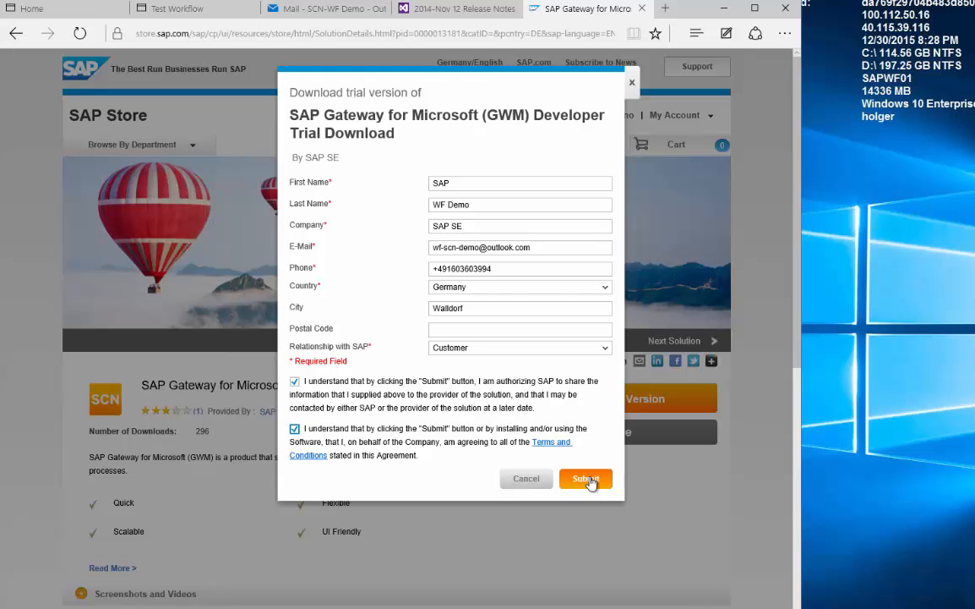
{"action": "left_click", "coordinate": [589, 479]}
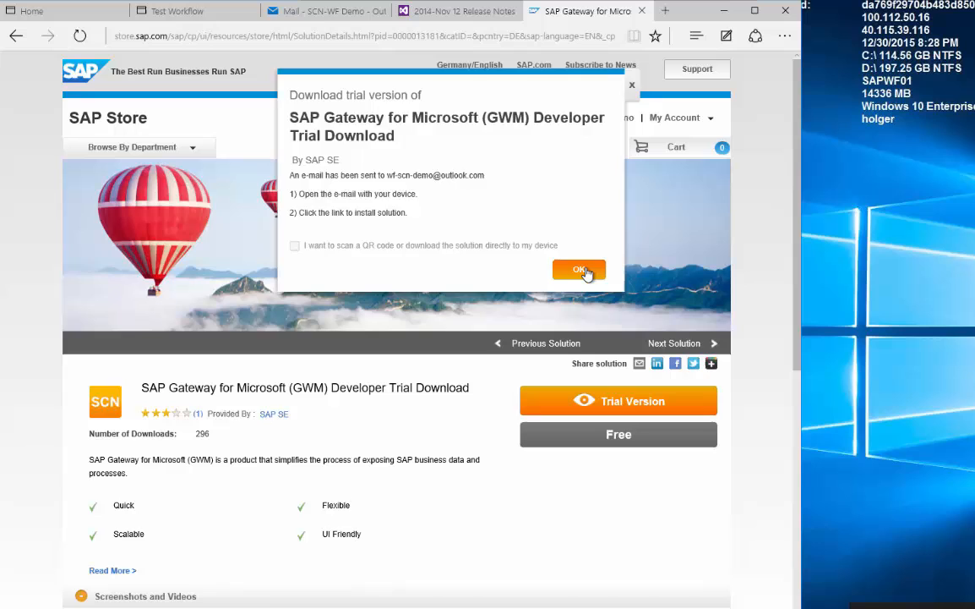
{"action": "left_click", "coordinate": [582, 269]}
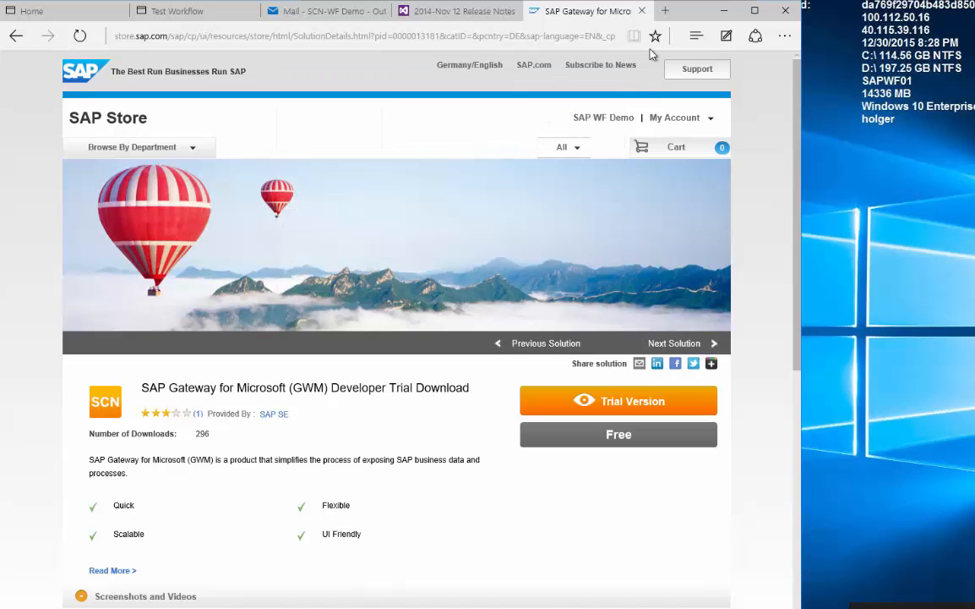
Open outlook.com in a new tab and sign in to the mailbox.
{"action": "left_click", "coordinate": [665, 12]}
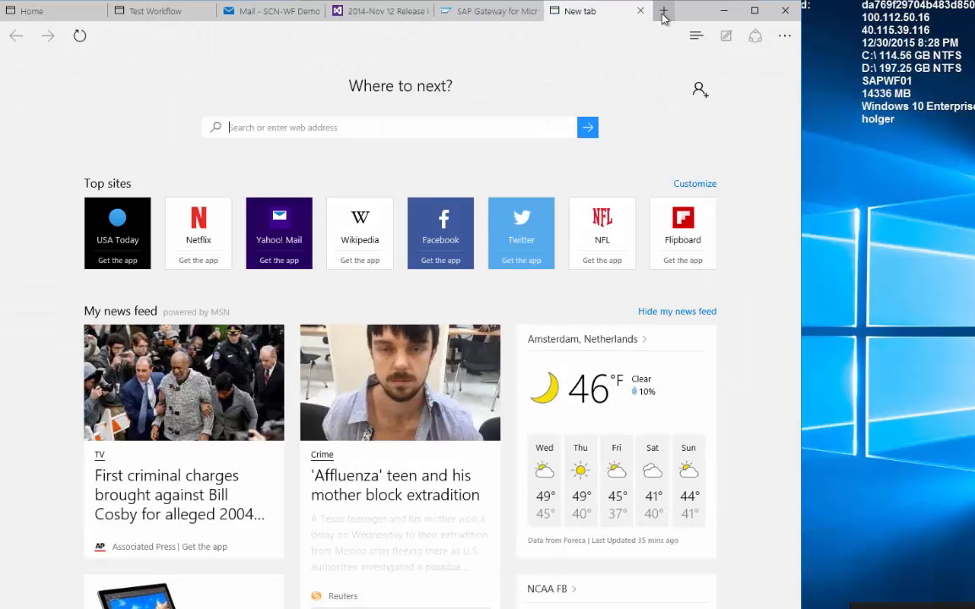
{"action": "type", "text": "outloo"}
{"action": "type", "text": "k.com/"}
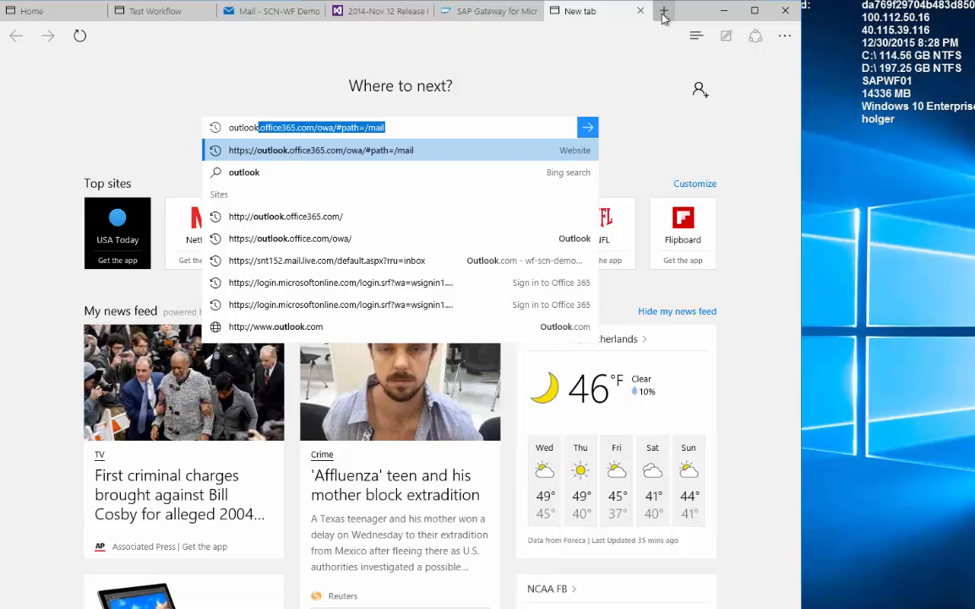
{"action": "key", "text": "Return"}
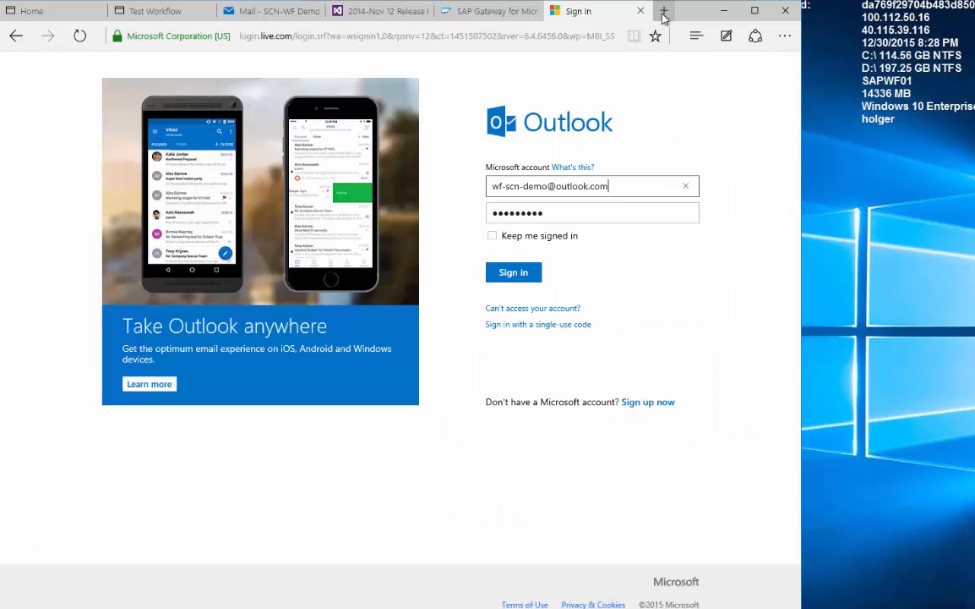
{"action": "left_click", "coordinate": [500, 276]}
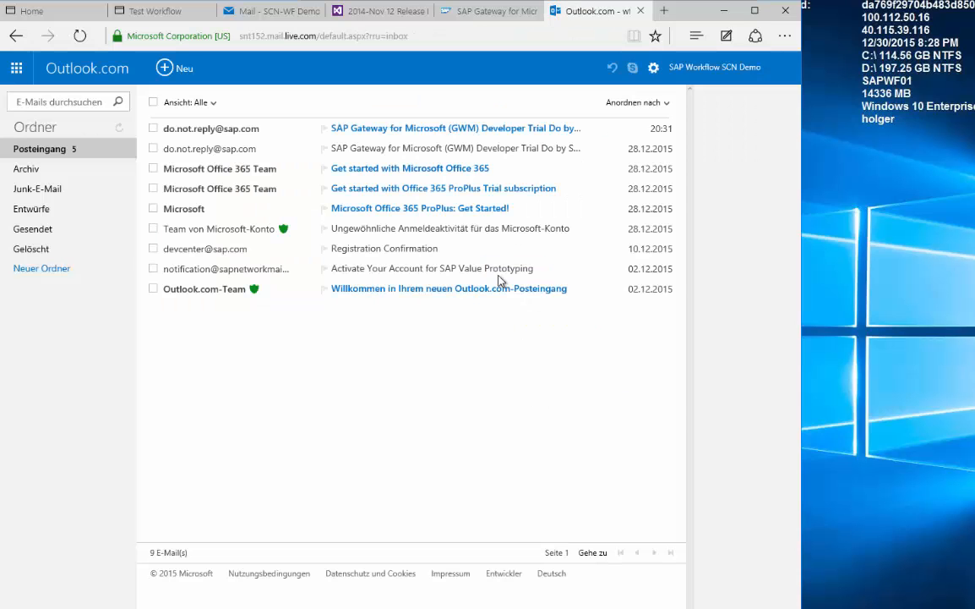
Open the SAP Gateway trial e-mail and download gwm_visual_studio_addin_SP04.zip from its link.
{"action": "left_click", "coordinate": [454, 129]}
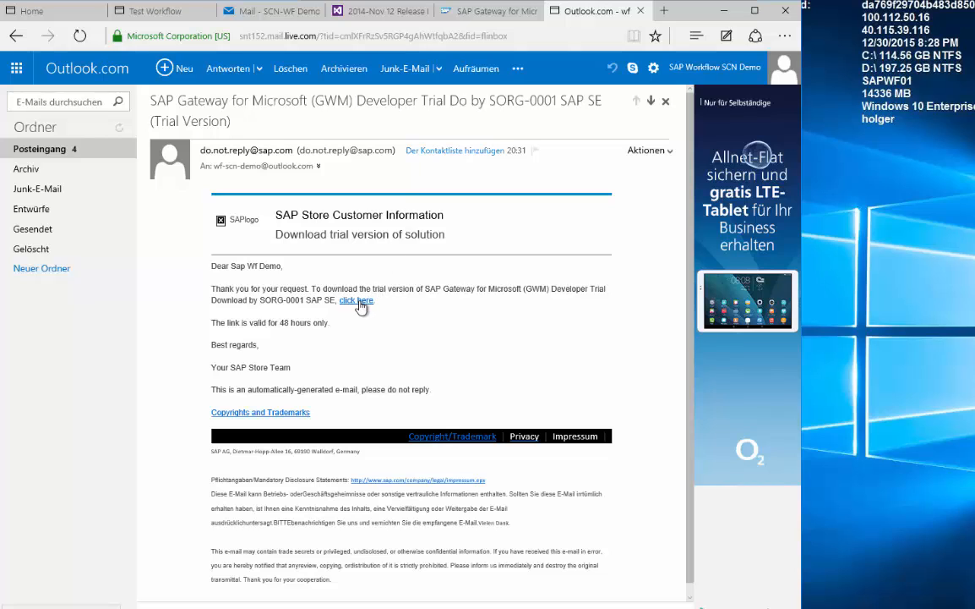
{"action": "left_click", "coordinate": [356, 300]}
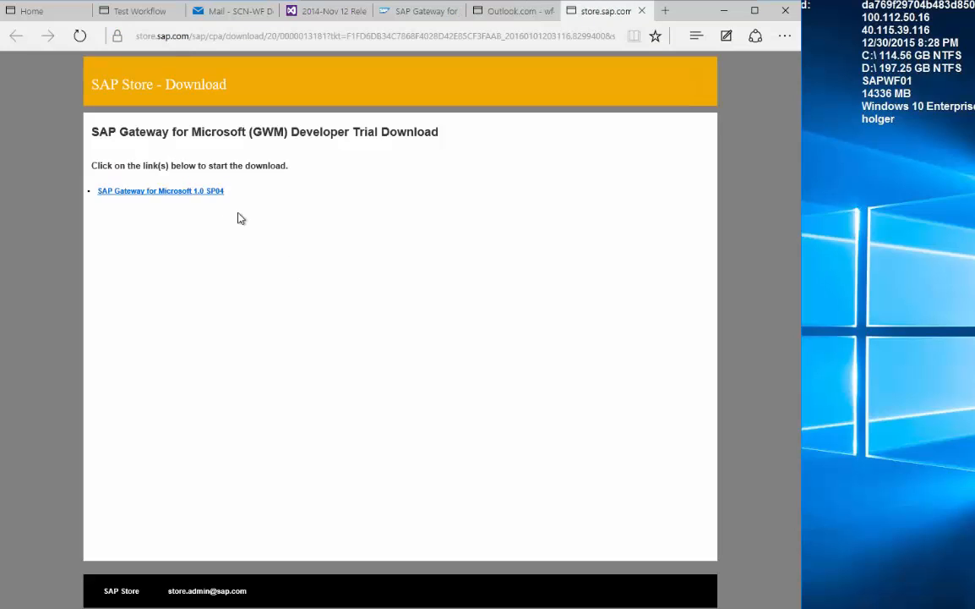
{"action": "left_click", "coordinate": [206, 195]}
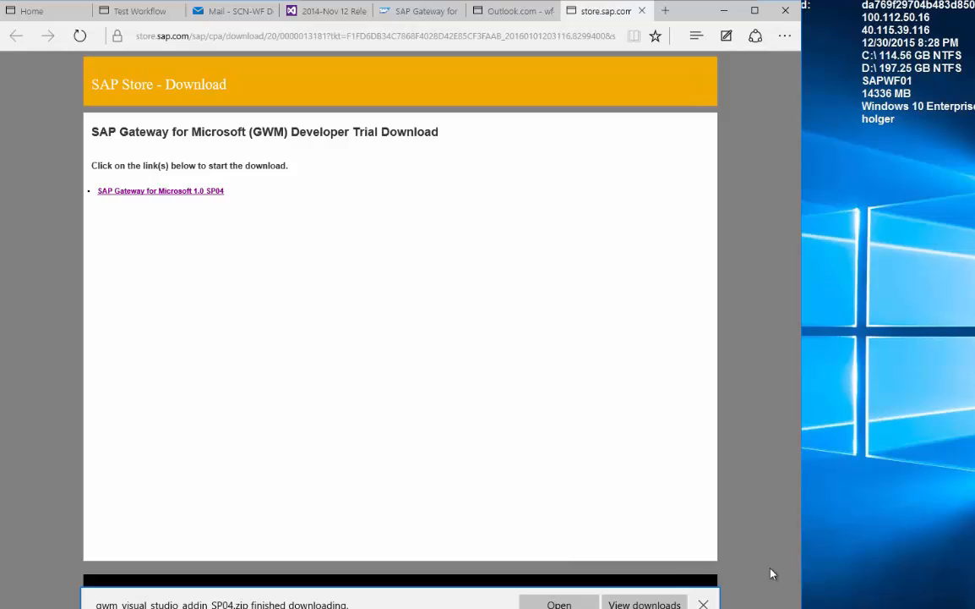
Open the Downloads folder, attempt Extract All on gwm_visual_studio_addin_SP04, and dismiss the error.
{"action": "left_click", "coordinate": [641, 604]}
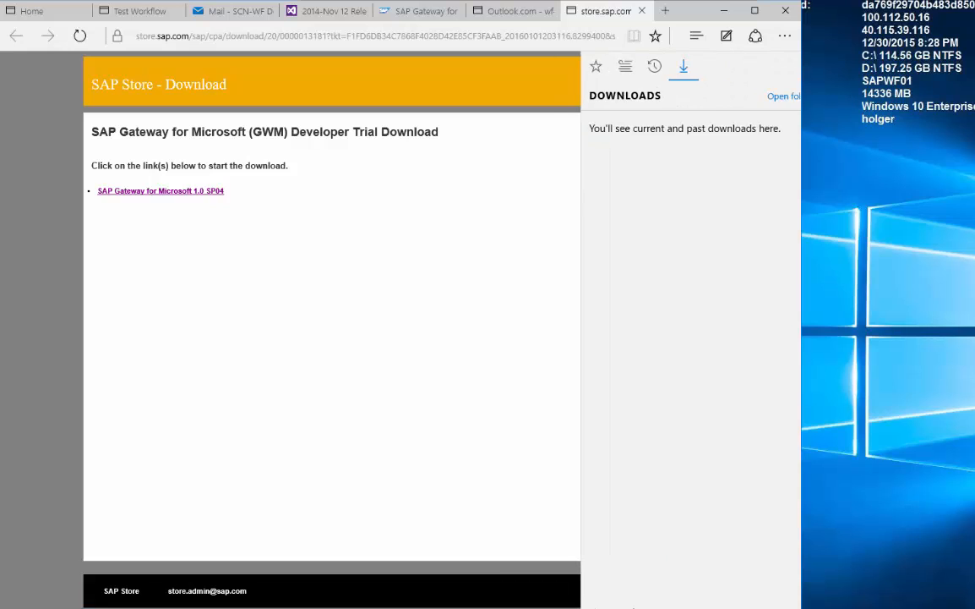
{"action": "left_click", "coordinate": [776, 98]}
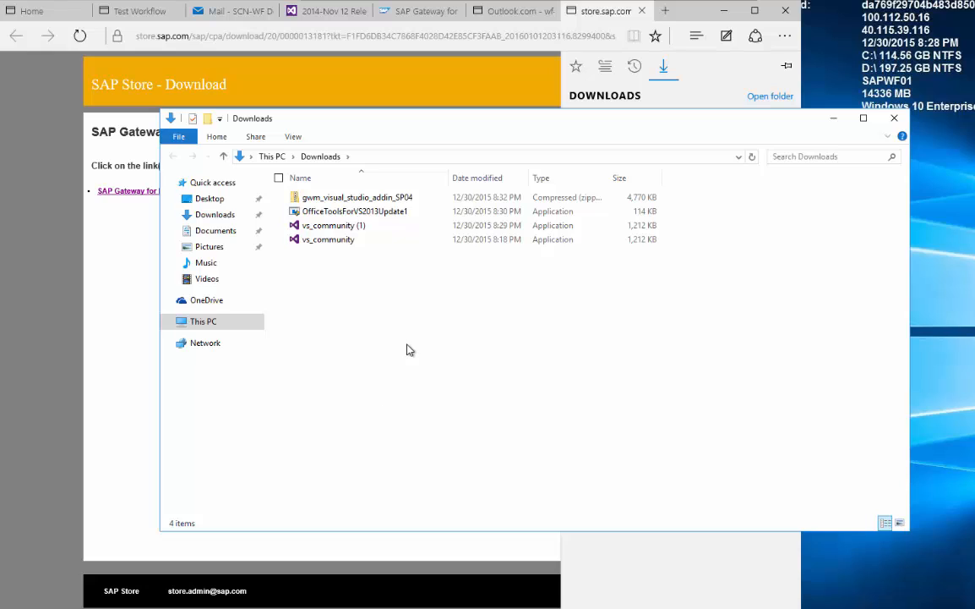
{"action": "right_click", "coordinate": [332, 202]}
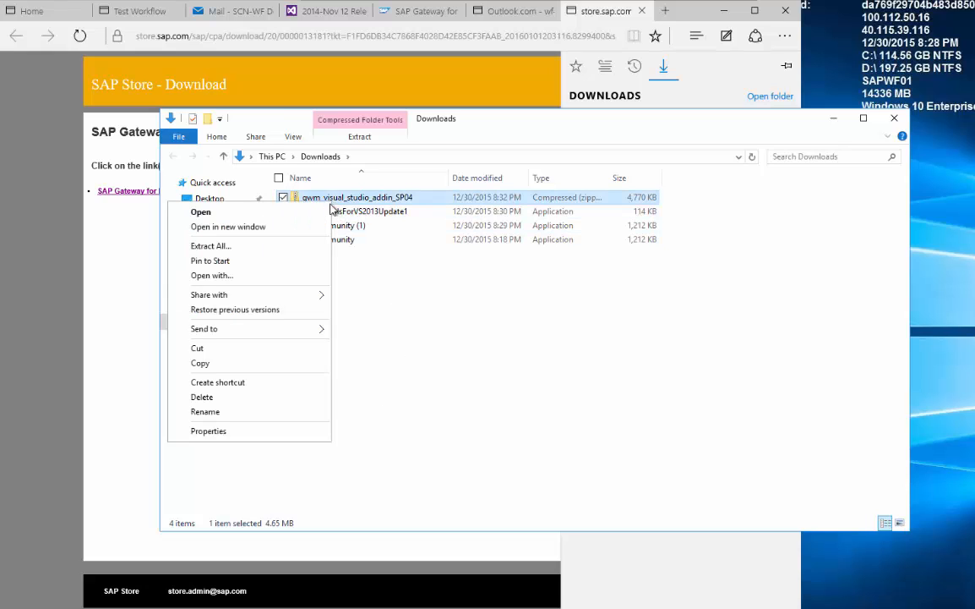
{"action": "left_click", "coordinate": [285, 246]}
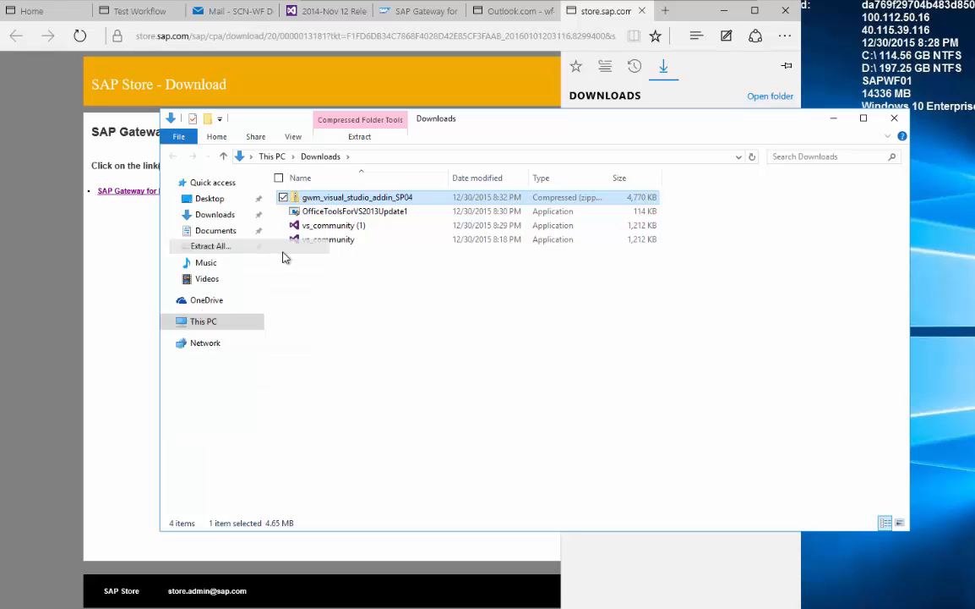
{"action": "left_click", "coordinate": [669, 457]}
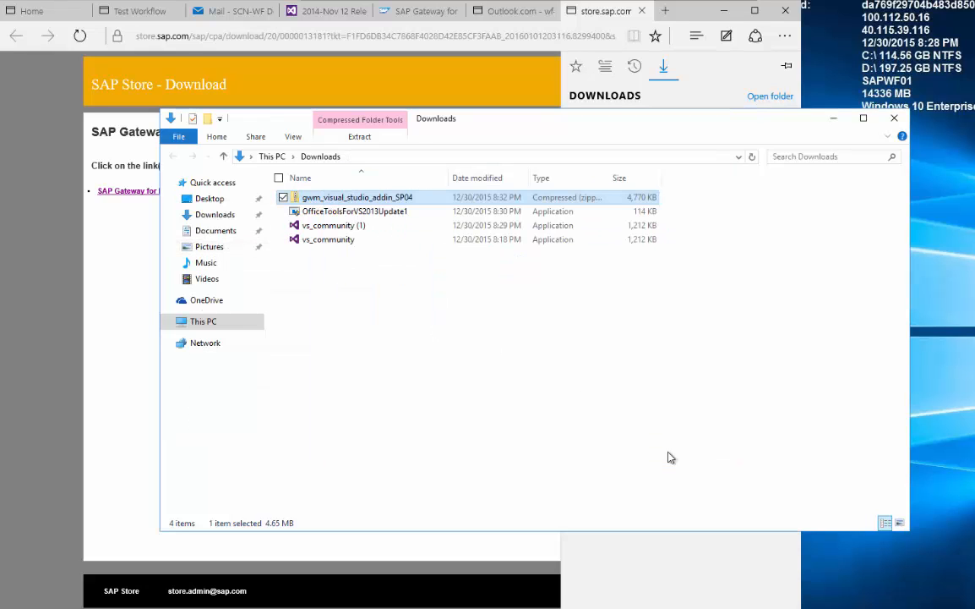
{"action": "left_click", "coordinate": [665, 17]}
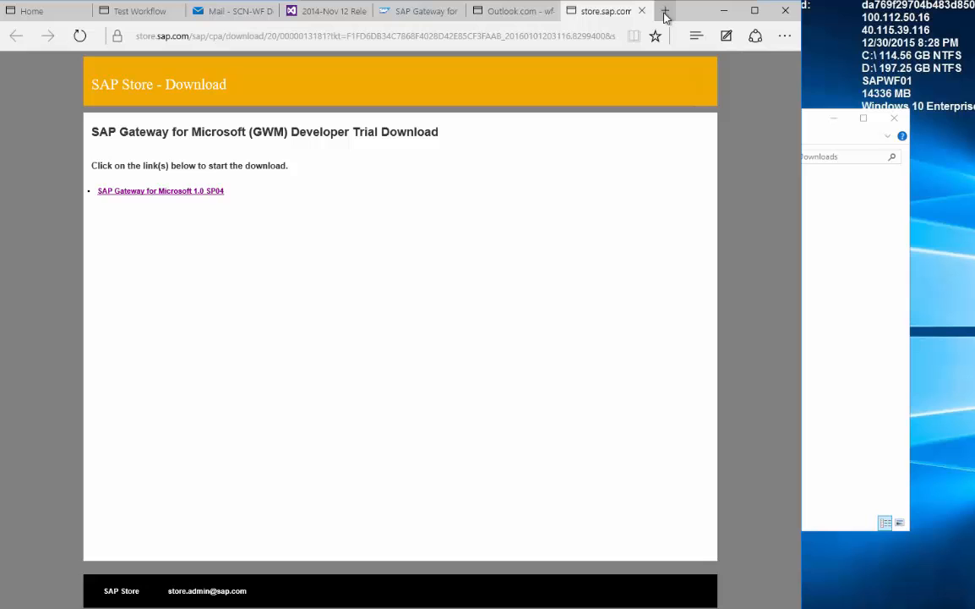
{"action": "left_click", "coordinate": [667, 14]}
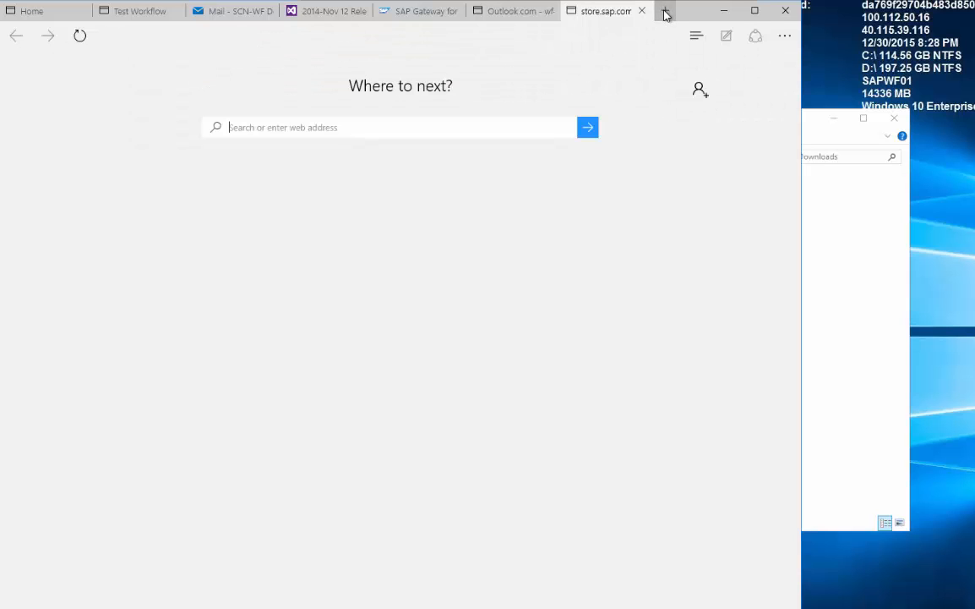
{"action": "type", "text": "www.Win-RAR.com"}
{"action": "key", "text": "Return"}
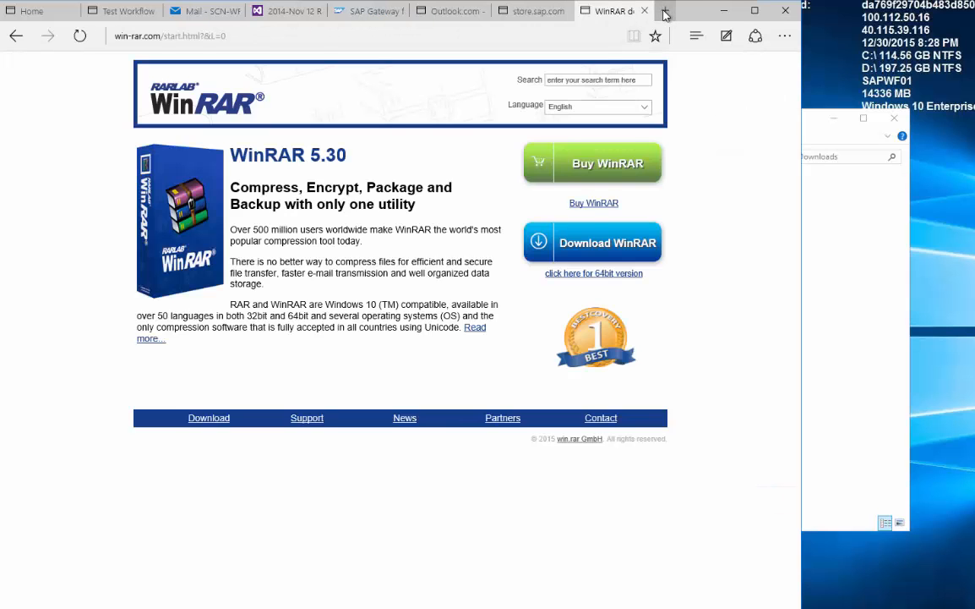
{"action": "left_click", "coordinate": [612, 256]}
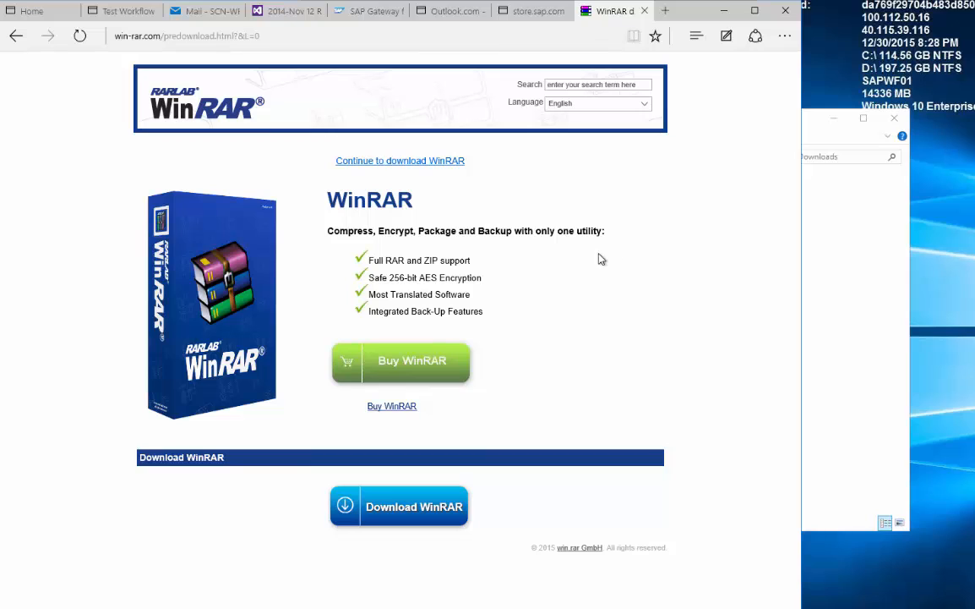
{"action": "left_click", "coordinate": [392, 517]}
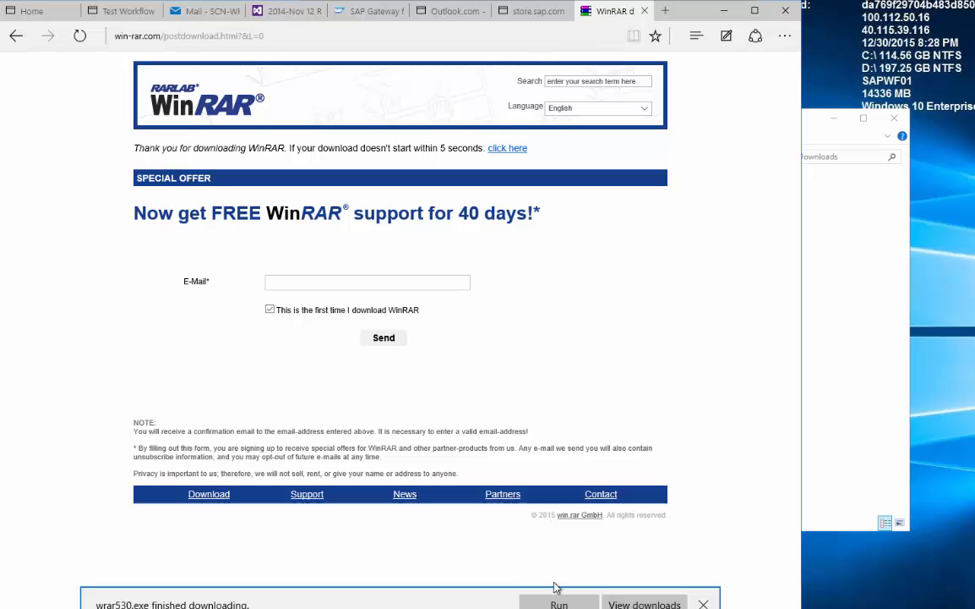
Install WinRAR 5.30 into the default folder with the default setup options.
{"action": "left_click", "coordinate": [558, 604]}
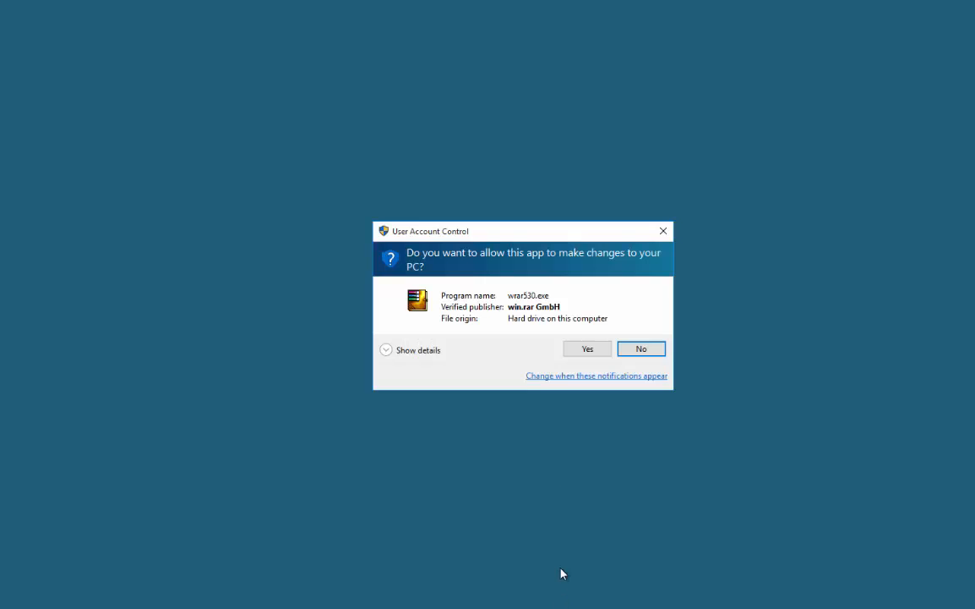
{"action": "left_click", "coordinate": [587, 348]}
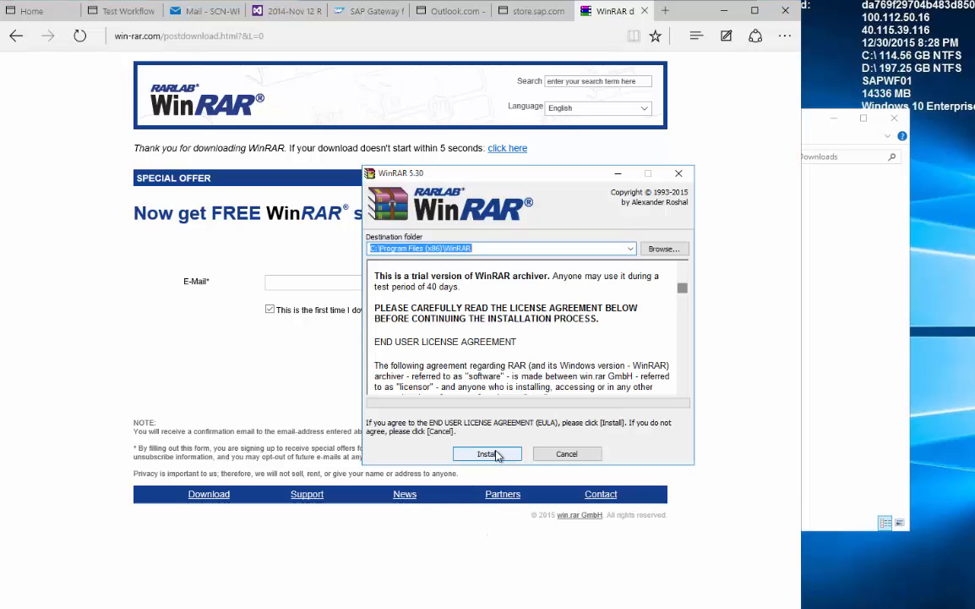
{"action": "left_click", "coordinate": [495, 575]}
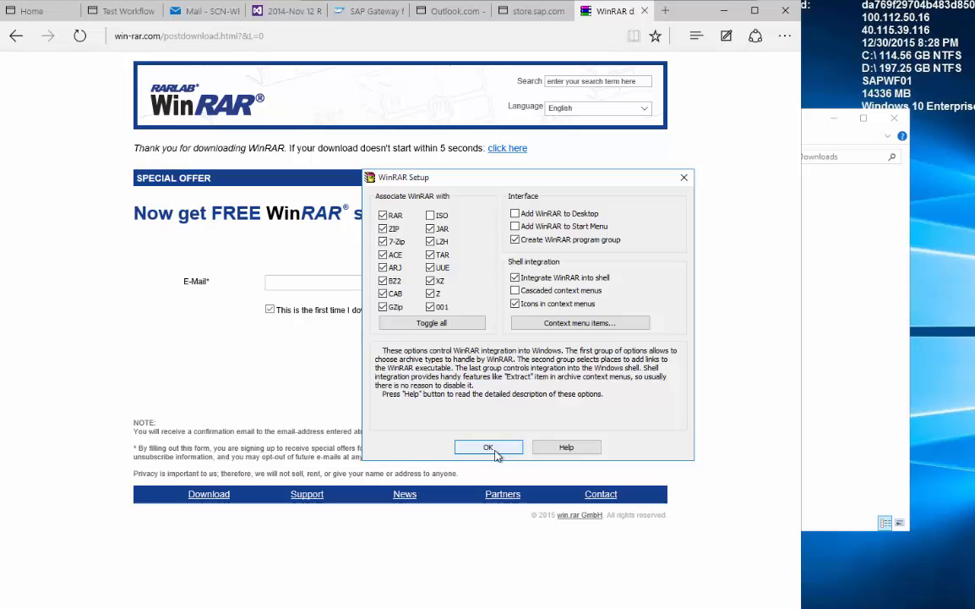
{"action": "key", "text": "Return"}
{"action": "left_click", "coordinate": [499, 450]}
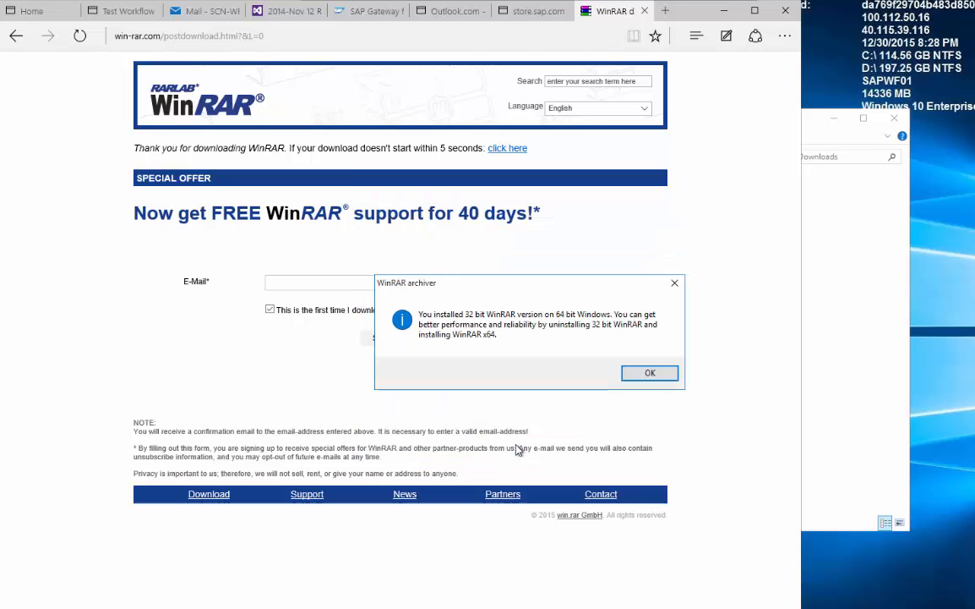
{"action": "left_click", "coordinate": [648, 373]}
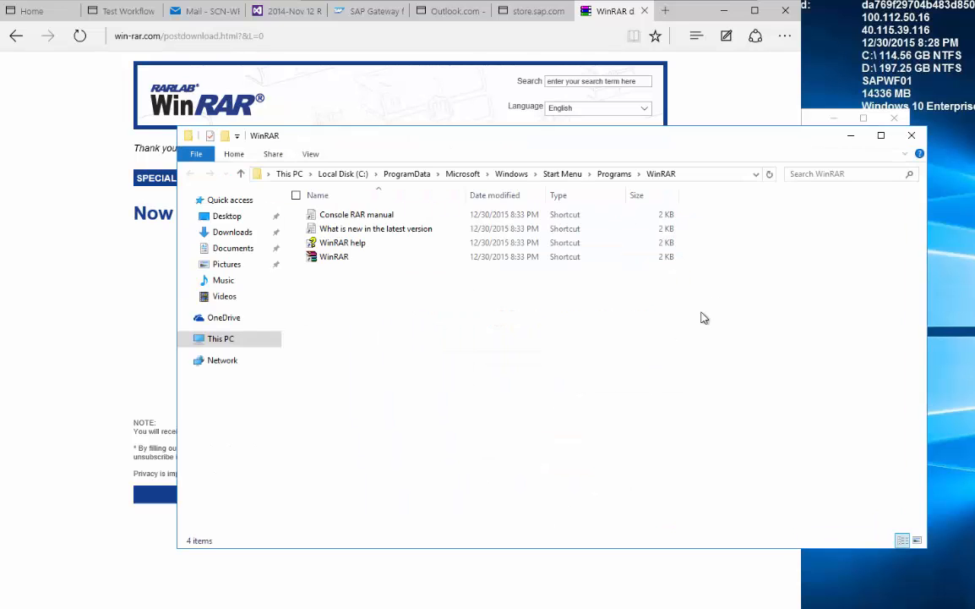
{"action": "left_click", "coordinate": [911, 136]}
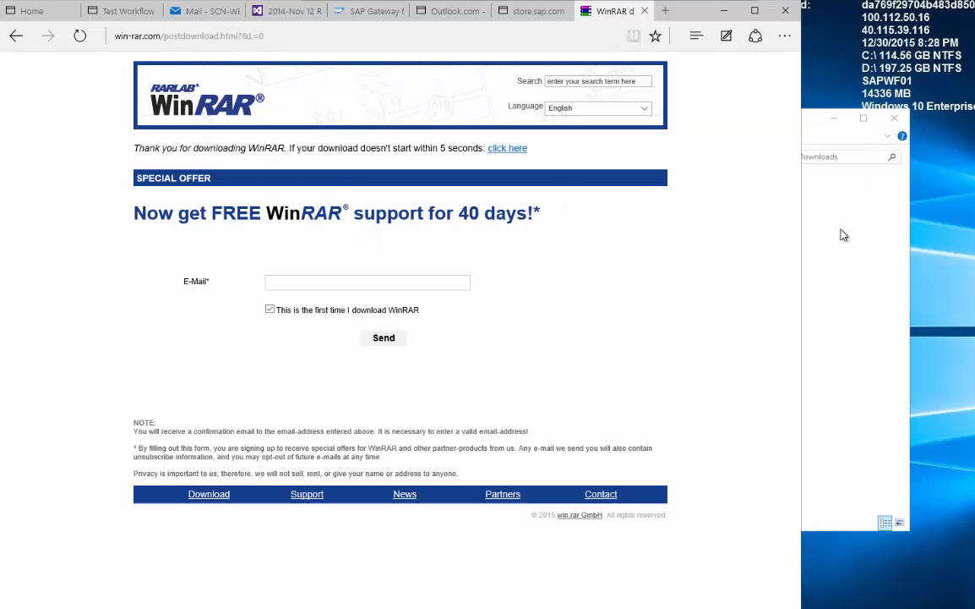
Extract gwm_visual_studio_addin_SP04 to its own gwm_visual_studio_addin_SP04 folder with WinRAR.
{"action": "right_click", "coordinate": [317, 199]}
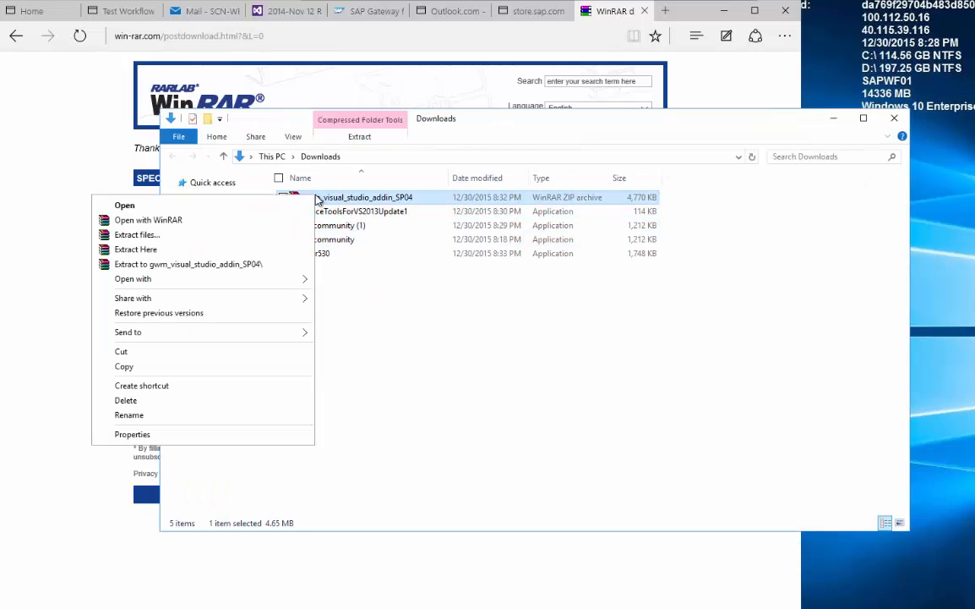
{"action": "left_click", "coordinate": [279, 265]}
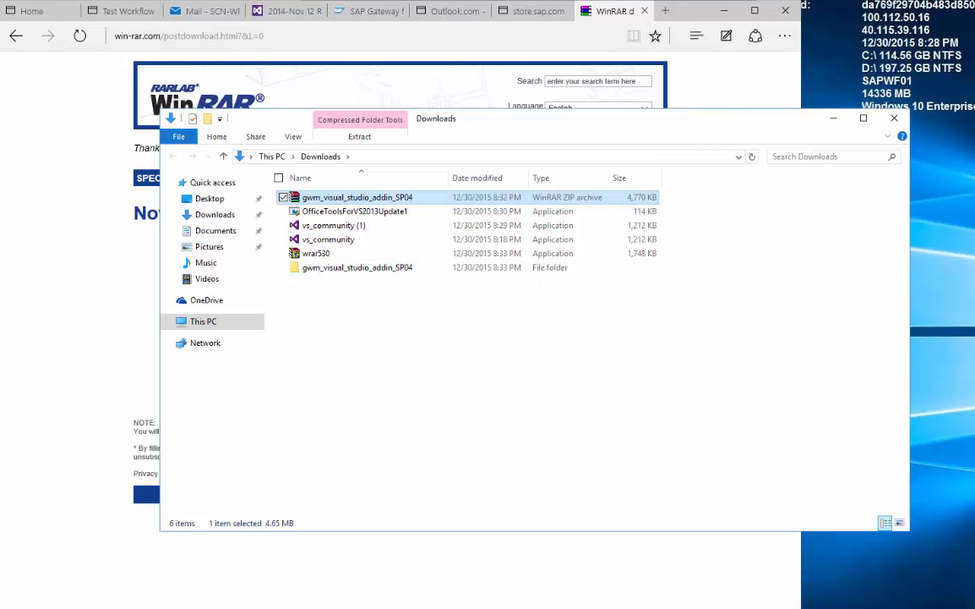
{"action": "left_click", "coordinate": [665, 11]}
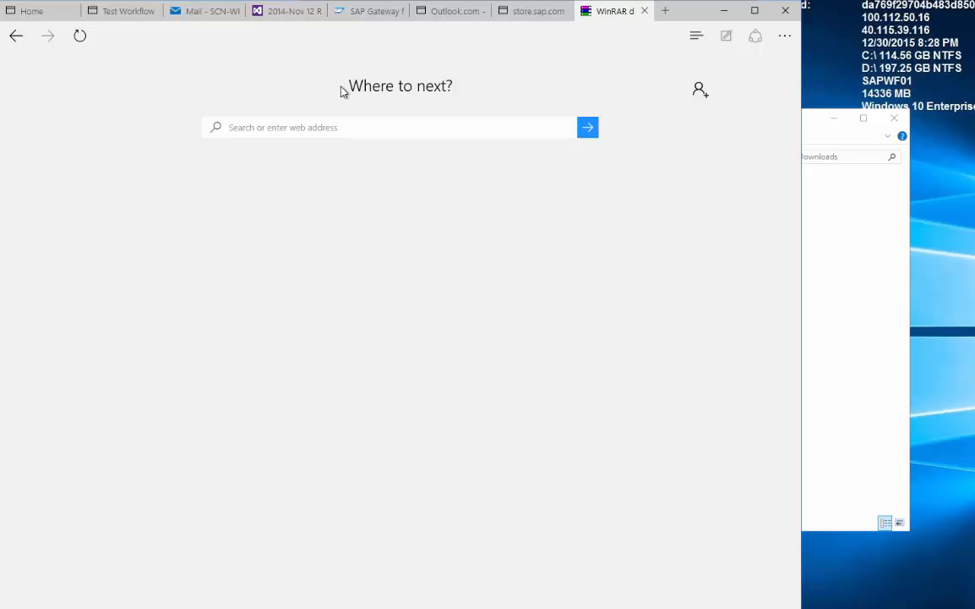
Download the Json.NET 5.0.6 and ADAL 1.0.2 packages from their nuget.org pages.
{"action": "left_click", "coordinate": [237, 127]}
{"action": "type", "text": "https://www.nuget.org/packages/Newtonsoft.Json/5.0.6"}
{"action": "key", "text": "Return"}
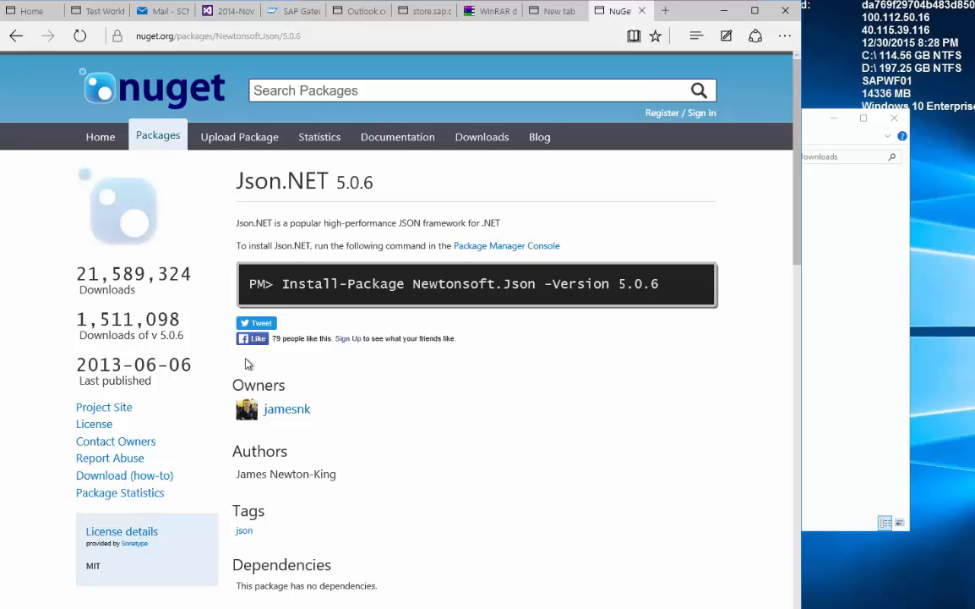
{"action": "left_click", "coordinate": [111, 476]}
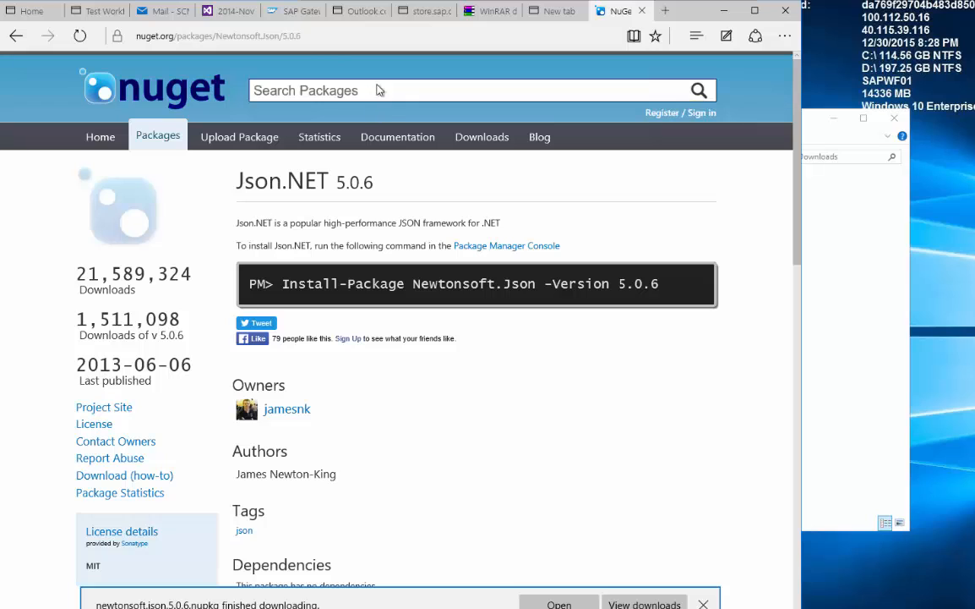
{"action": "left_click", "coordinate": [319, 37]}
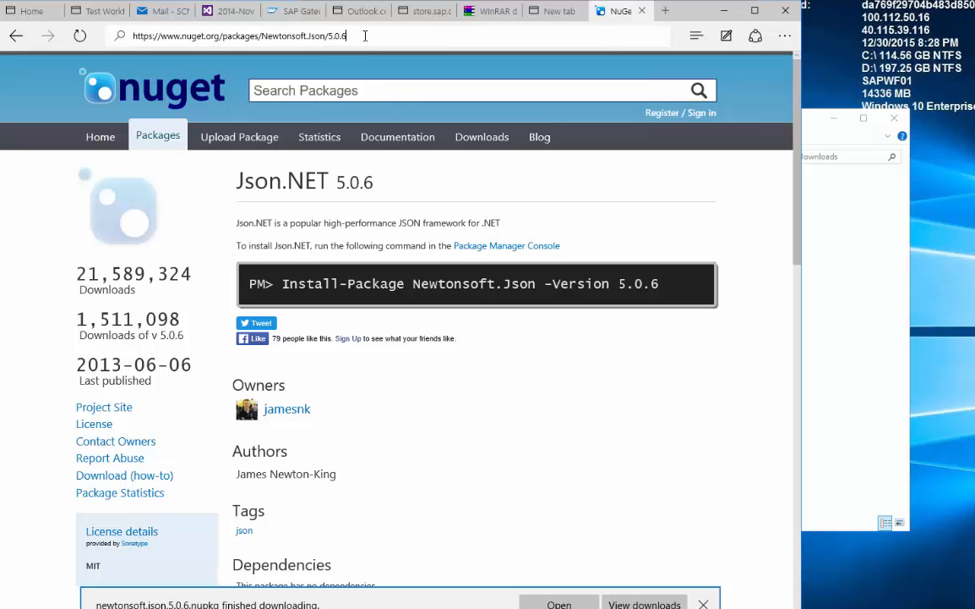
{"action": "left_click_drag", "start_coordinate": [365, 36], "coordinate": [66, 37]}
{"action": "type", "text": "https://www.nuget.org/packages/Microsoft.IdentityModel.Clients.ActiveDirectory/1.0.2"}
{"action": "key", "text": "Return"}
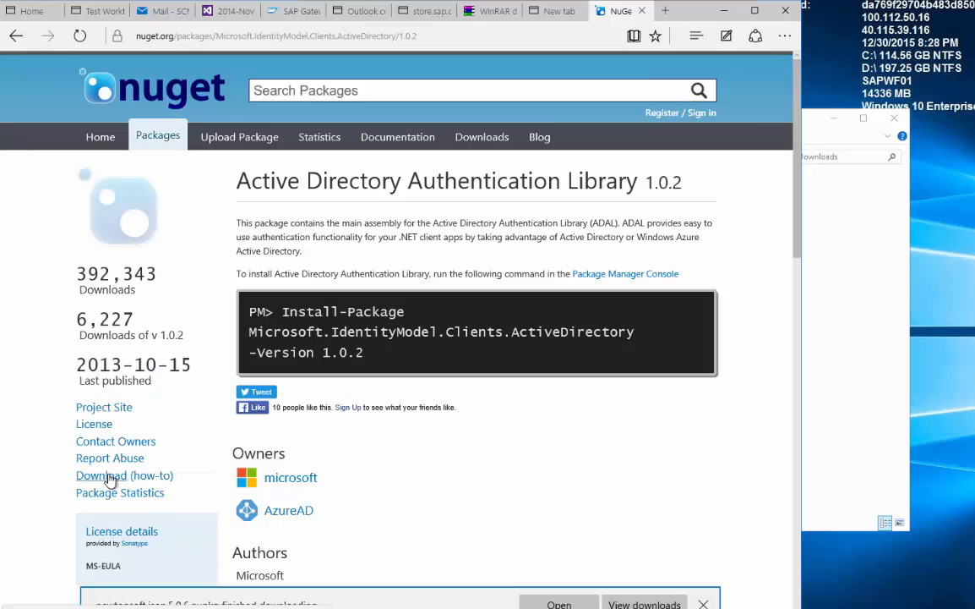
{"action": "left_click", "coordinate": [108, 479]}
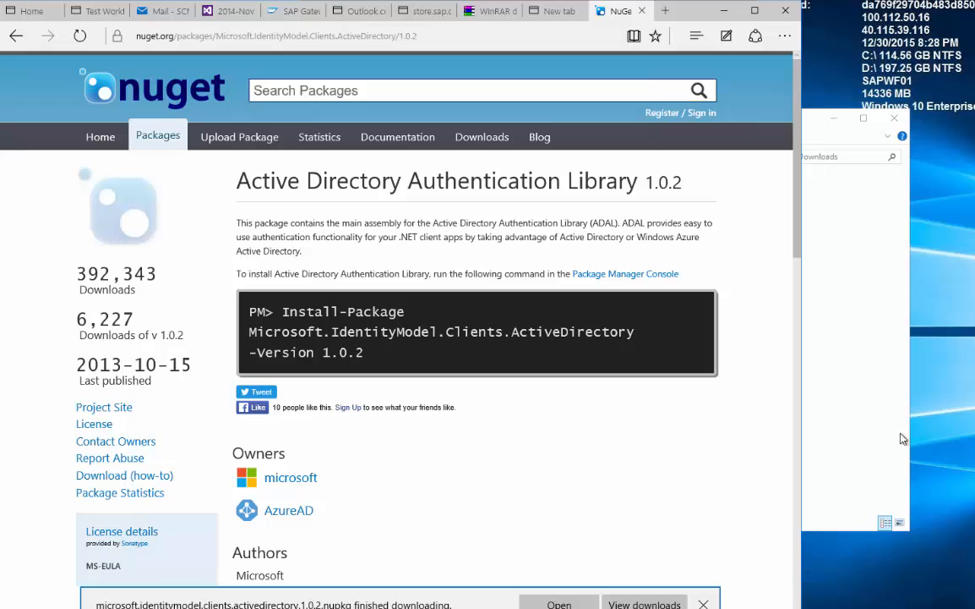
Download the SAP GWM Apps for Office GitHub repository as a ZIP.
{"action": "left_click", "coordinate": [665, 11]}
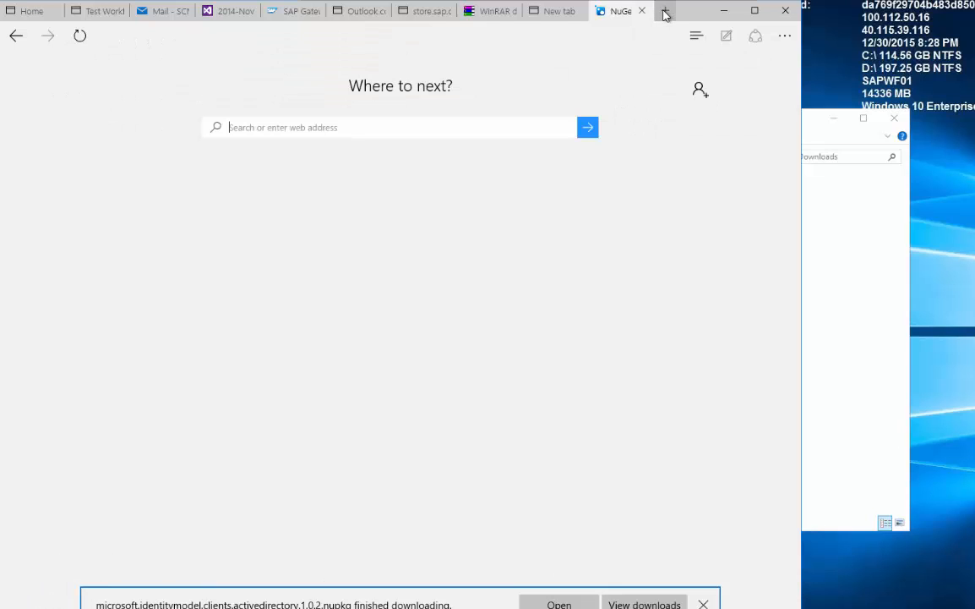
{"action": "type", "text": "https://github.com/SAP/SAP-GWM-Apps-for-Office"}
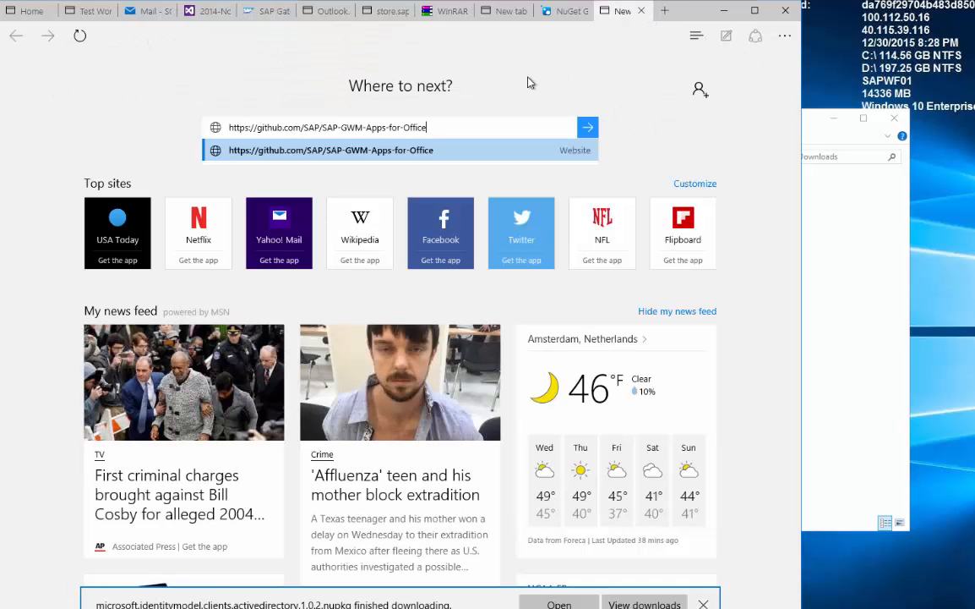
{"action": "key", "text": "Return"}
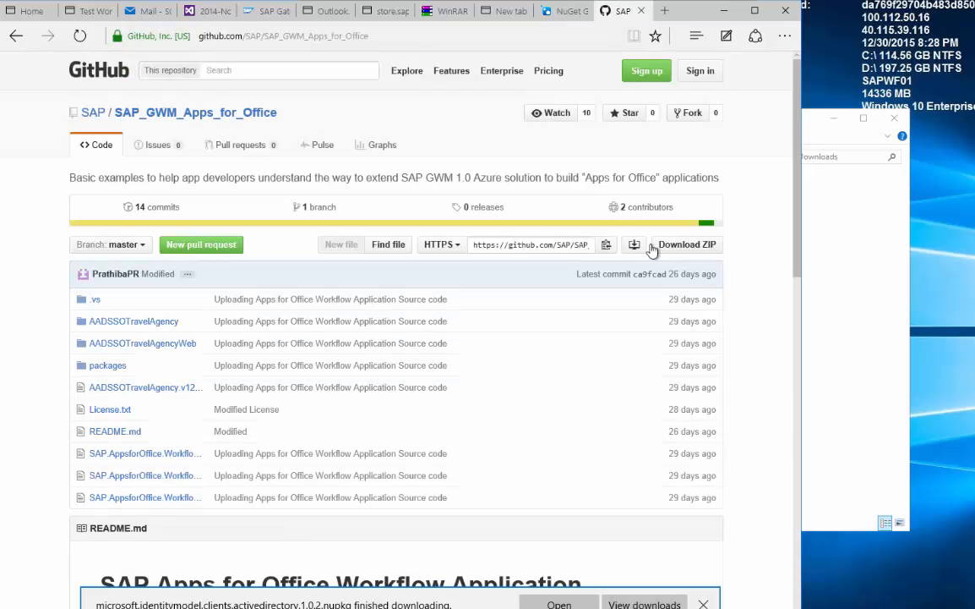
{"action": "left_click", "coordinate": [674, 252]}
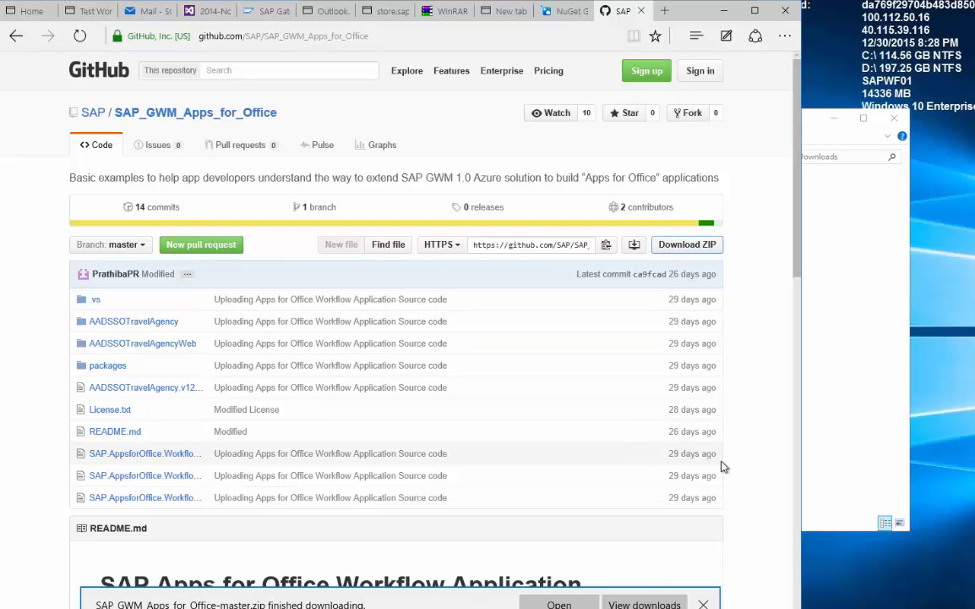
Rename newtonsoft.json.5.0.6.nupkg to .zip and drag Newtonsoft.Json.dll from lib\net45 into Downloads.
{"action": "left_click", "coordinate": [829, 394]}
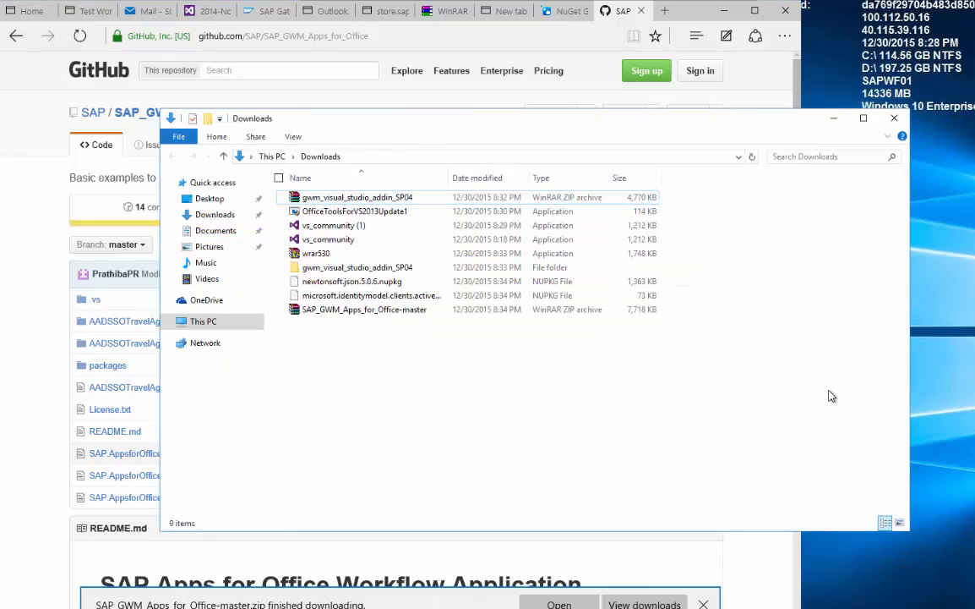
{"action": "left_click", "coordinate": [361, 286]}
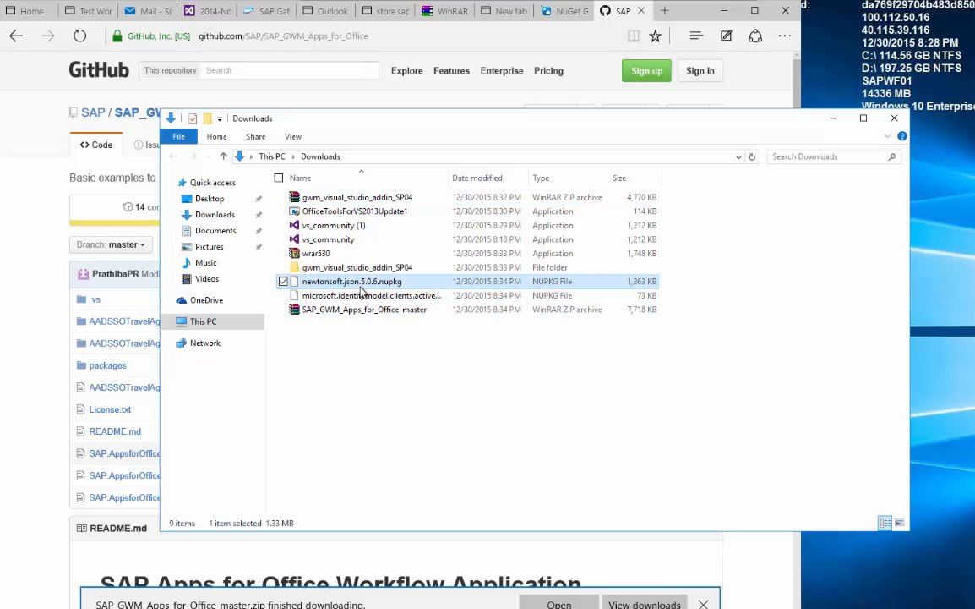
{"action": "left_click", "coordinate": [362, 292]}
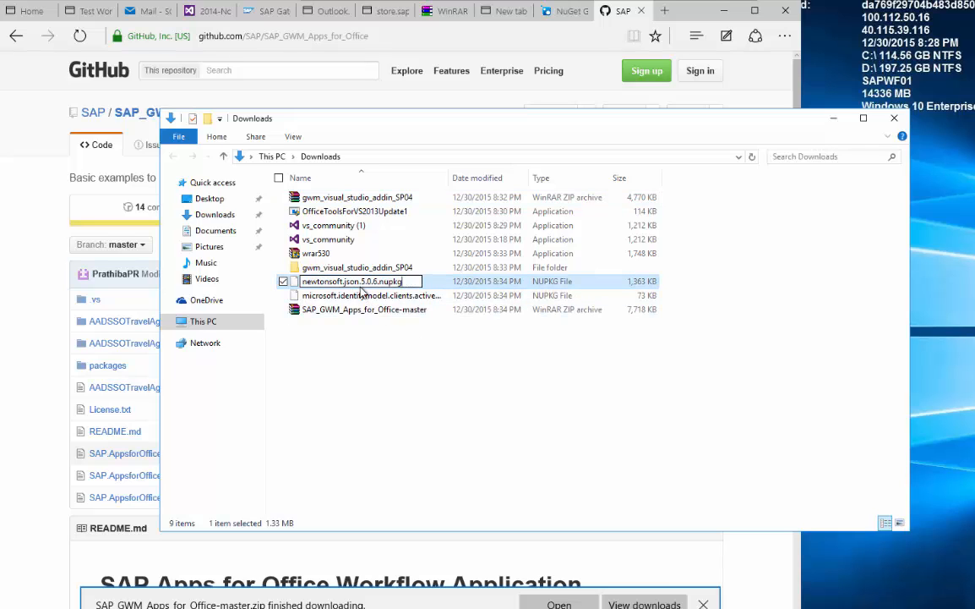
{"action": "type", "text": ".zip"}
{"action": "key", "text": "Return"}
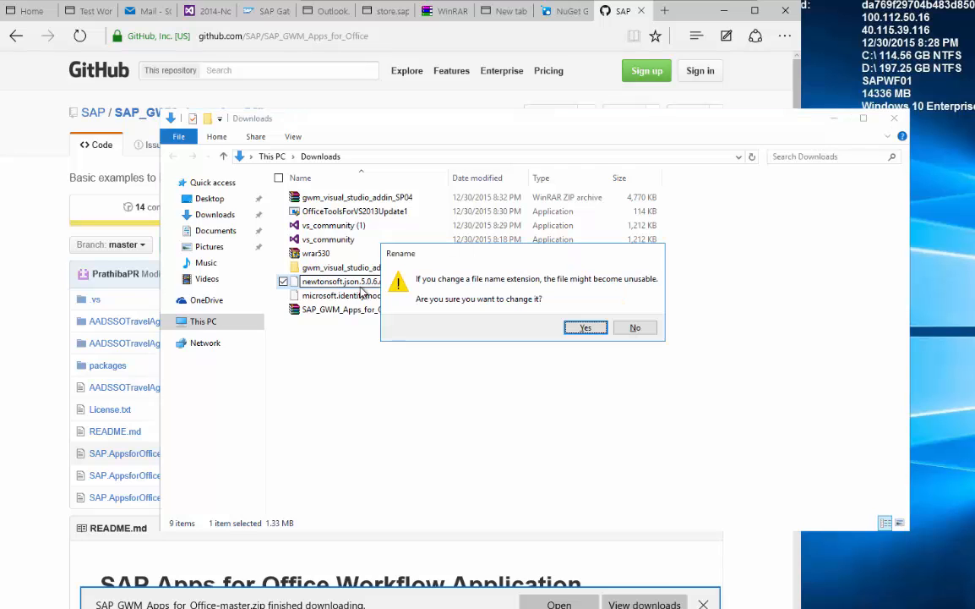
{"action": "left_click", "coordinate": [583, 327]}
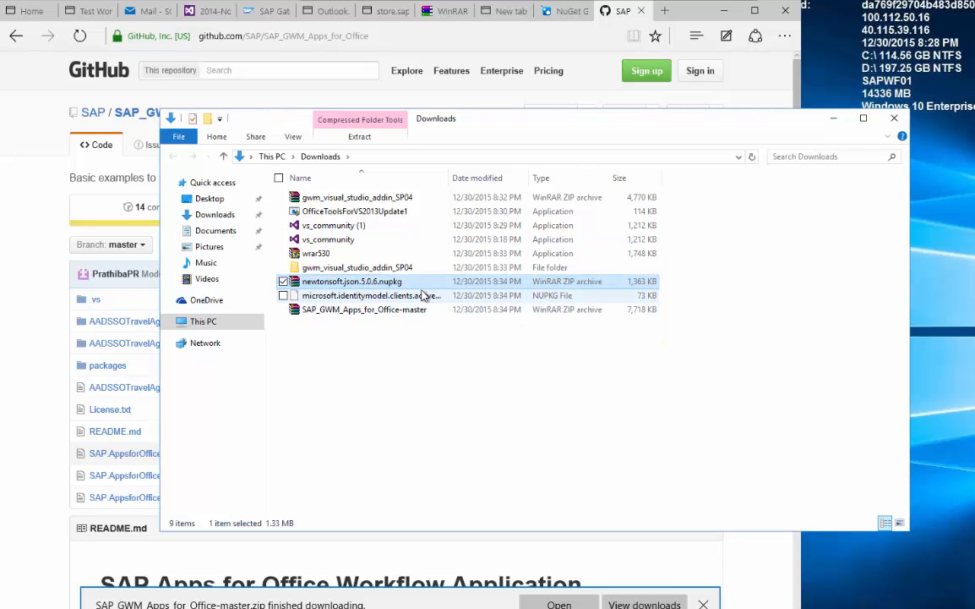
{"action": "double_click", "coordinate": [398, 281]}
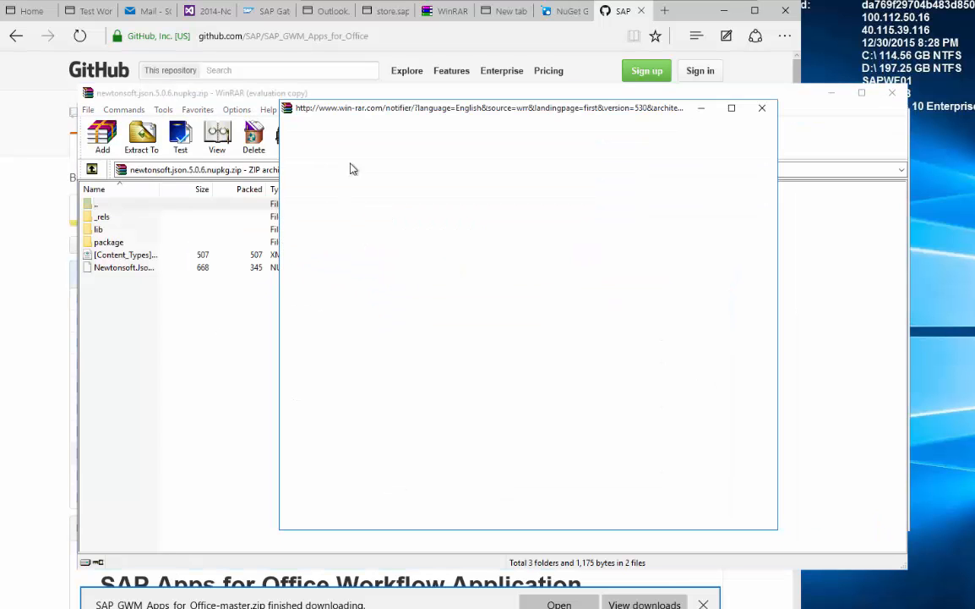
{"action": "left_click", "coordinate": [763, 109]}
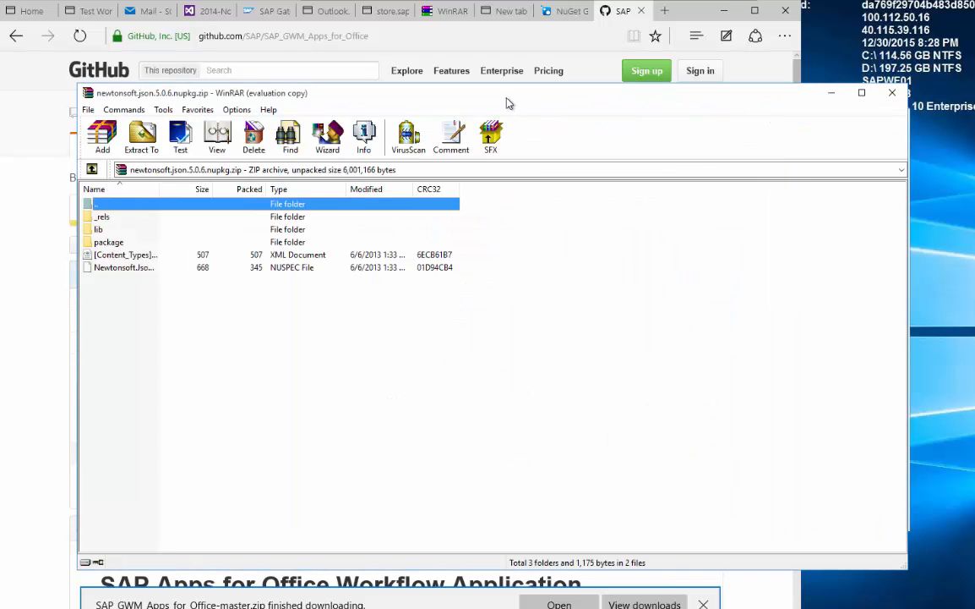
{"action": "left_click_drag", "start_coordinate": [462, 89], "coordinate": [861, 98]}
{"action": "double_click", "coordinate": [506, 240]}
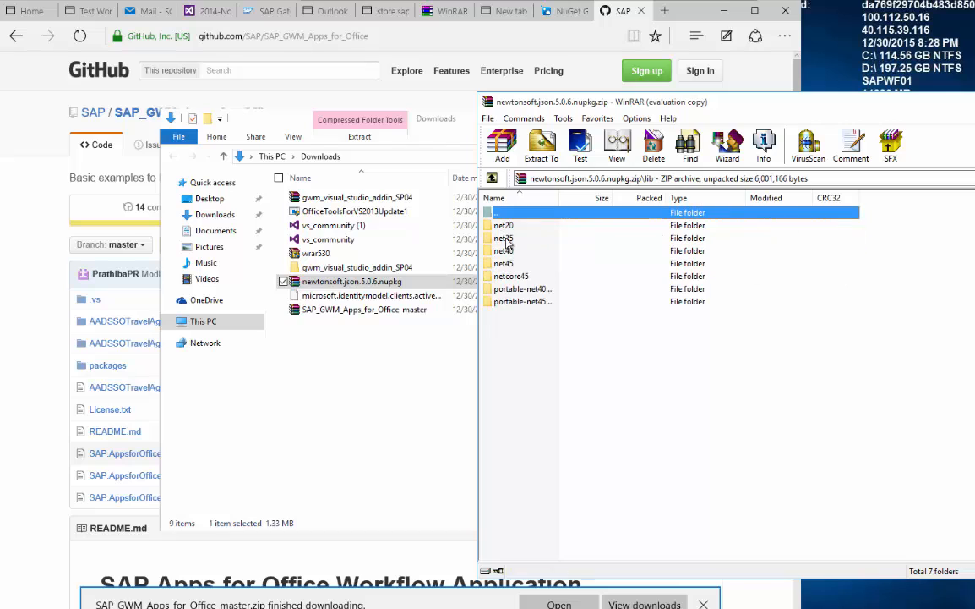
{"action": "double_click", "coordinate": [514, 264]}
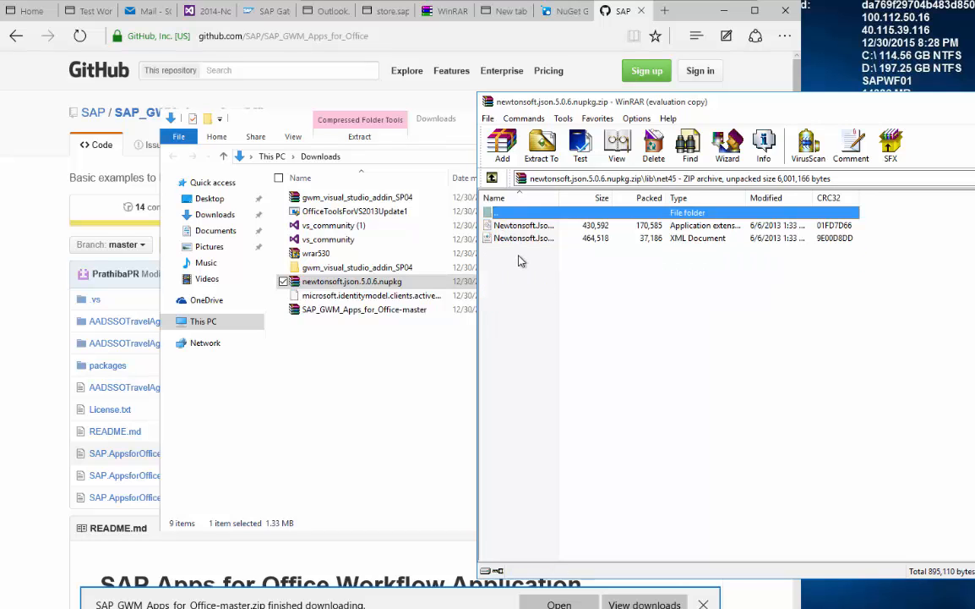
{"action": "double_click", "coordinate": [559, 197]}
{"action": "left_click_drag", "start_coordinate": [554, 226], "coordinate": [323, 353]}
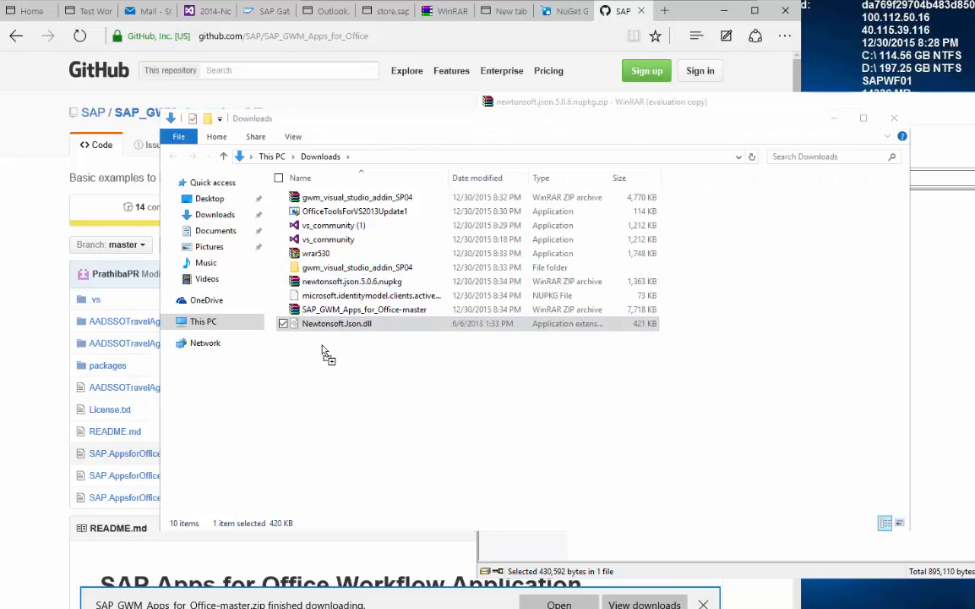
Rename the identitymodel package to .zip and drag both ActiveDirectory DLLs from lib\net40 into Downloads.
{"action": "left_click", "coordinate": [316, 281]}
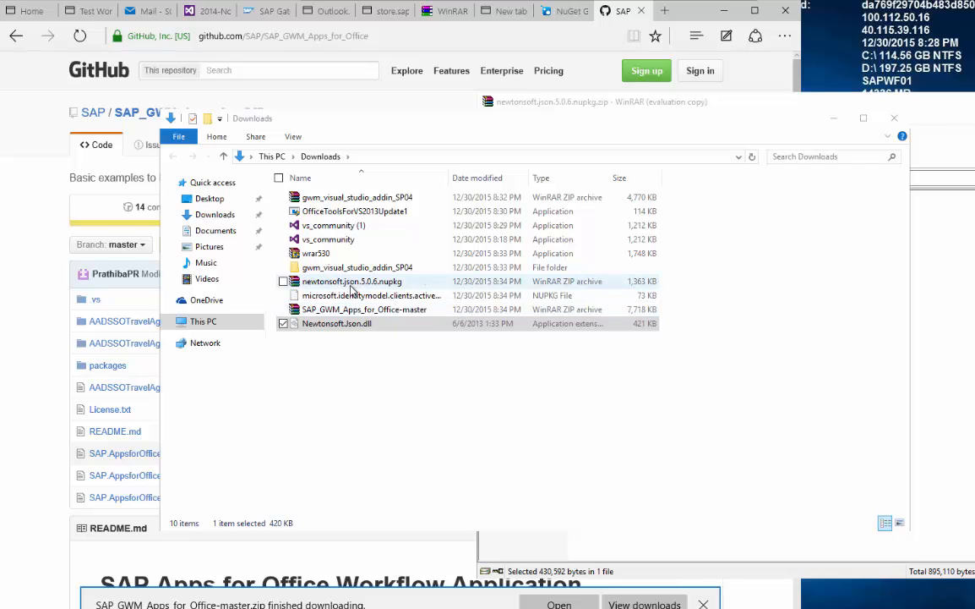
{"action": "left_click", "coordinate": [356, 295]}
{"action": "left_click", "coordinate": [355, 296]}
{"action": "key", "text": "End"}
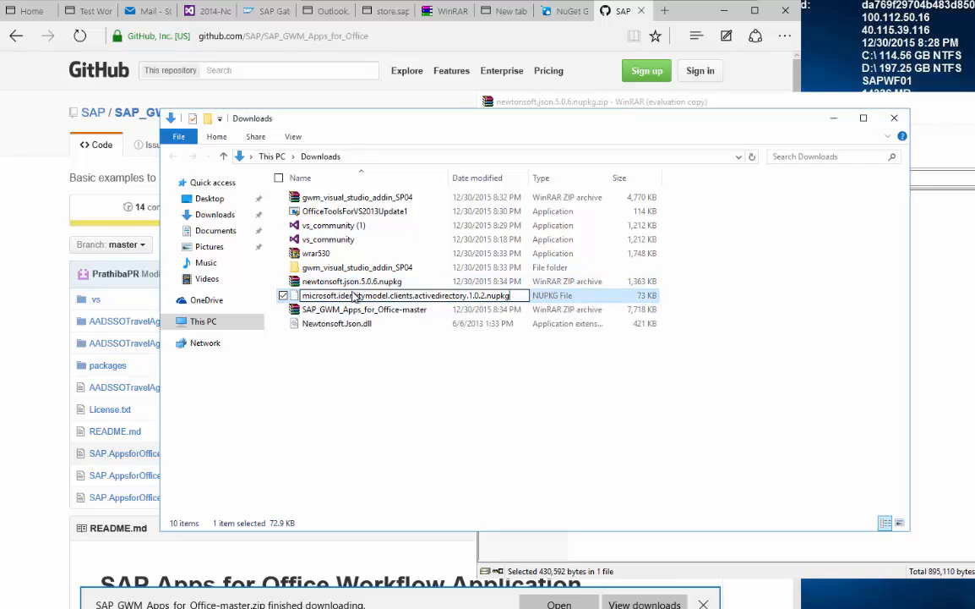
{"action": "type", "text": ".zip"}
{"action": "key", "text": "Return"}
{"action": "key", "text": "Return"}
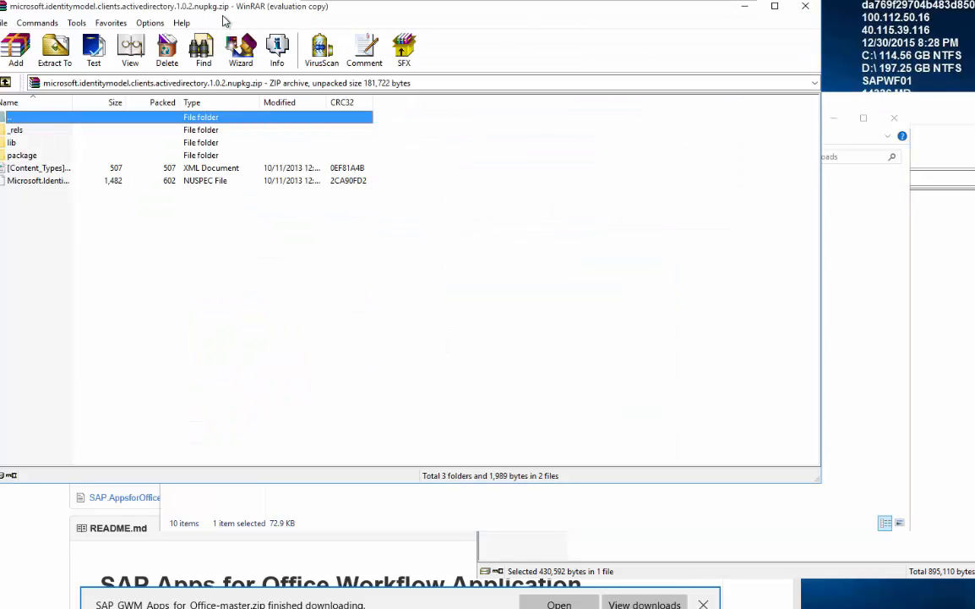
{"action": "left_click_drag", "start_coordinate": [277, 9], "coordinate": [842, 147]}
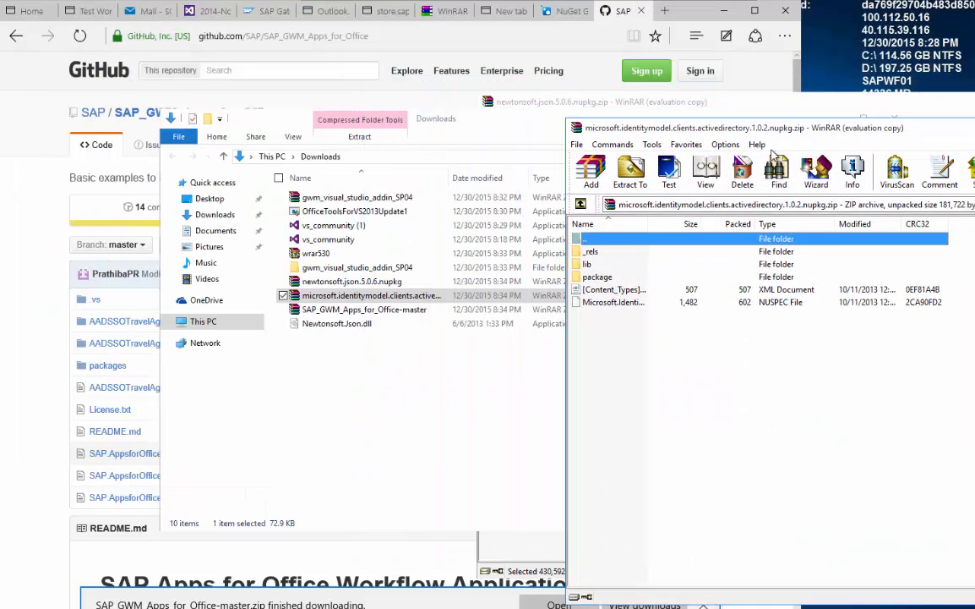
{"action": "double_click", "coordinate": [602, 266]}
{"action": "double_click", "coordinate": [597, 254]}
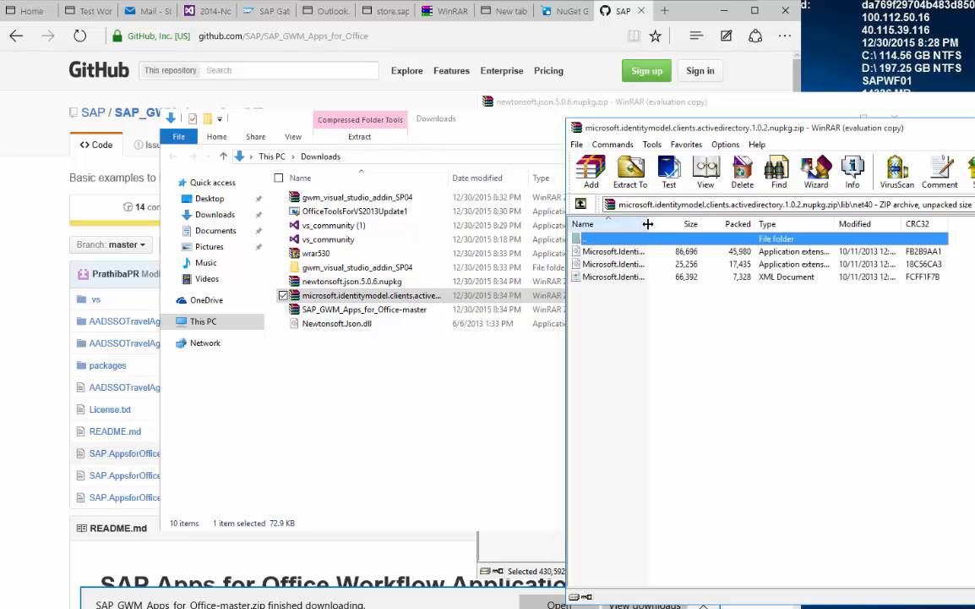
{"action": "left_click_drag", "start_coordinate": [648, 224], "coordinate": [819, 224]}
{"action": "left_click", "coordinate": [672, 252]}
{"action": "left_click", "coordinate": [676, 265], "text": "shift"}
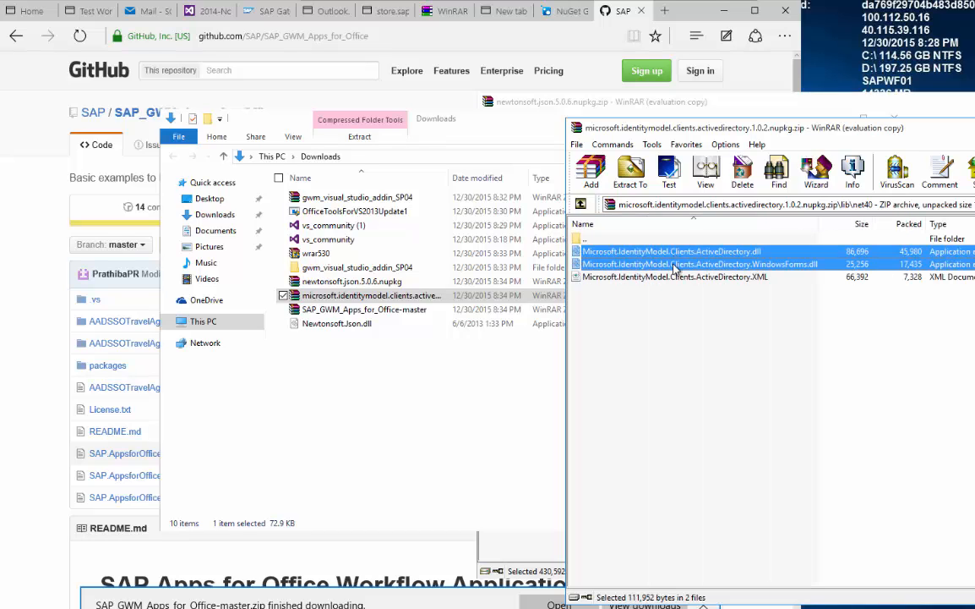
{"action": "left_click_drag", "start_coordinate": [676, 268], "coordinate": [424, 369]}
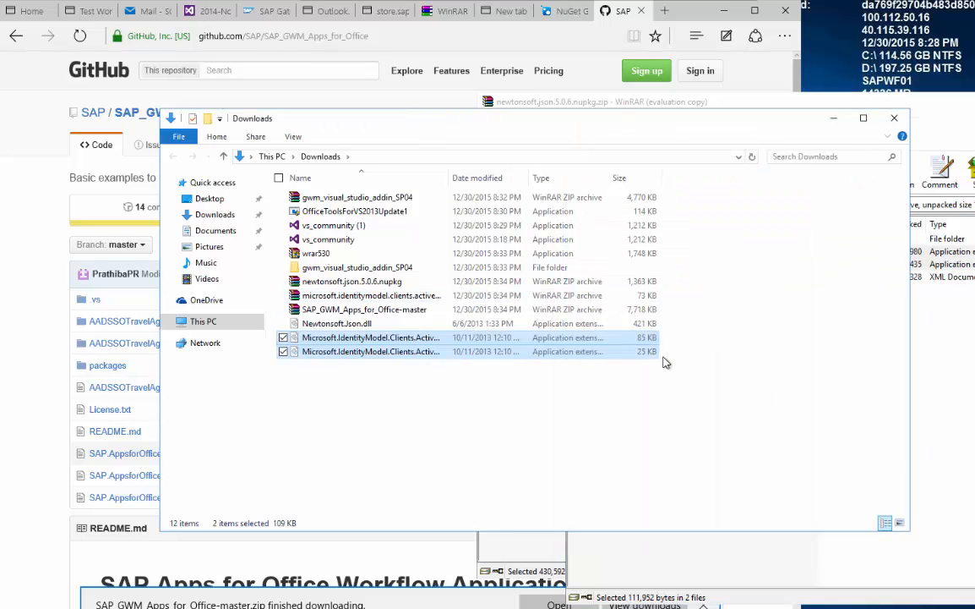
Extract SAP_GWM_Apps_for_Office-master.zip to a SAP_GWM_Apps_for_Office-master folder in Downloads.
{"action": "left_click", "coordinate": [958, 347]}
{"action": "left_click", "coordinate": [517, 119]}
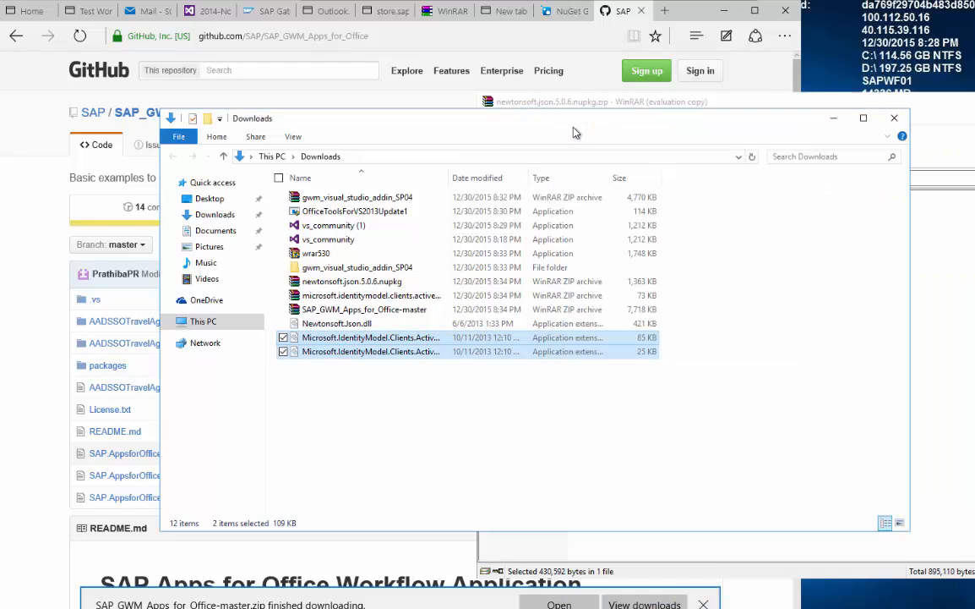
{"action": "left_click", "coordinate": [558, 105]}
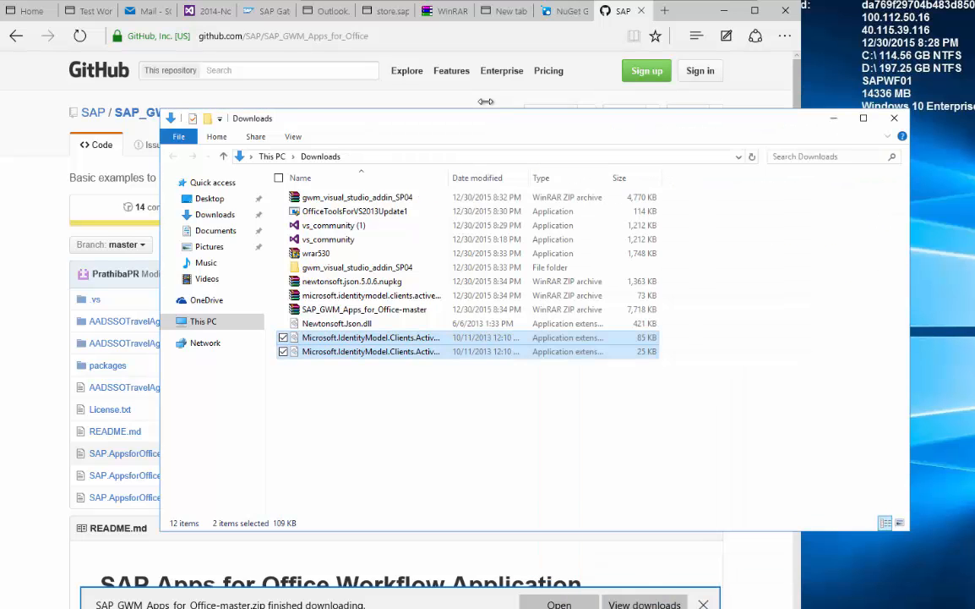
{"action": "left_click", "coordinate": [484, 117]}
{"action": "right_click", "coordinate": [359, 310]}
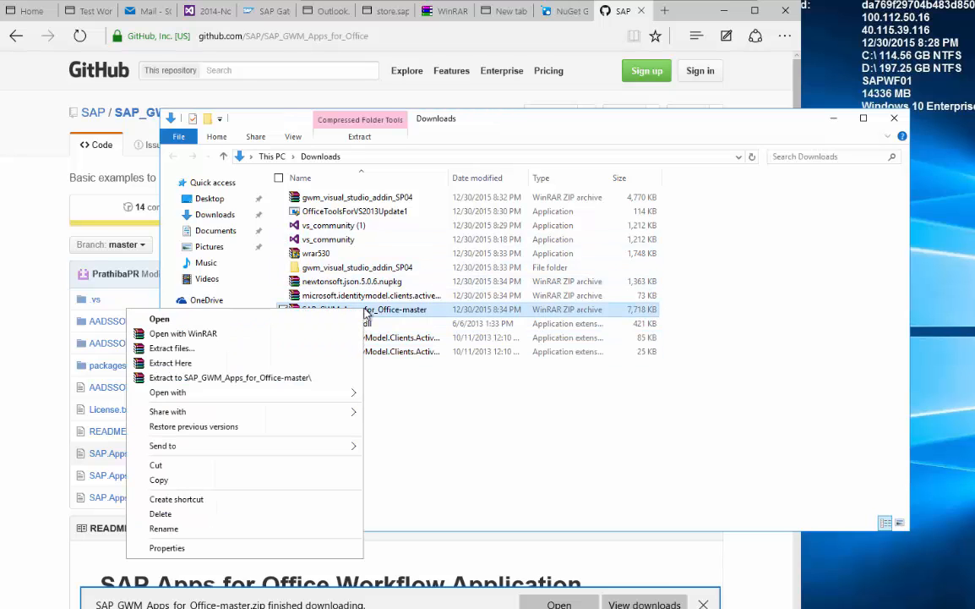
{"action": "left_click", "coordinate": [309, 378]}
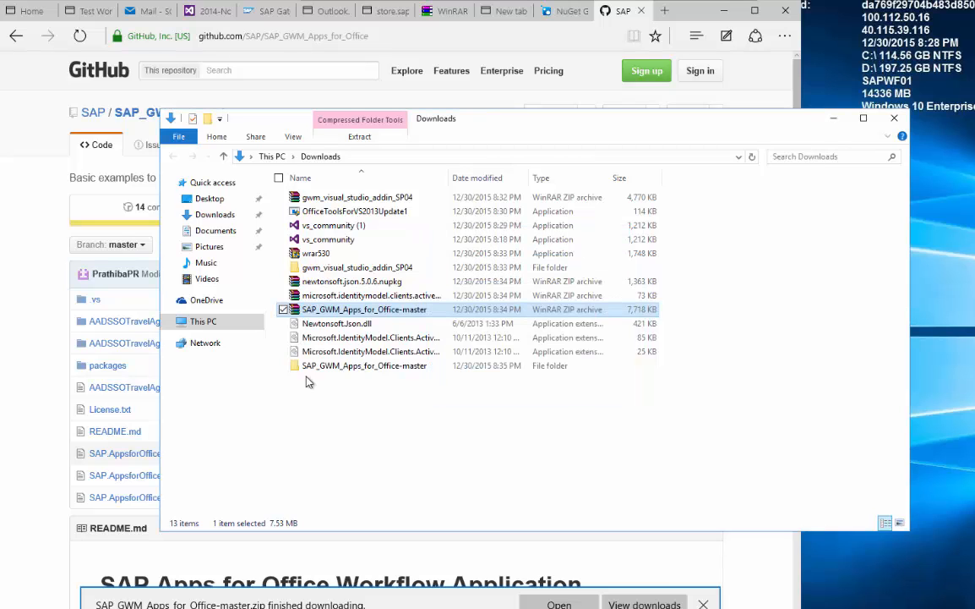
{"action": "left_click", "coordinate": [370, 411]}
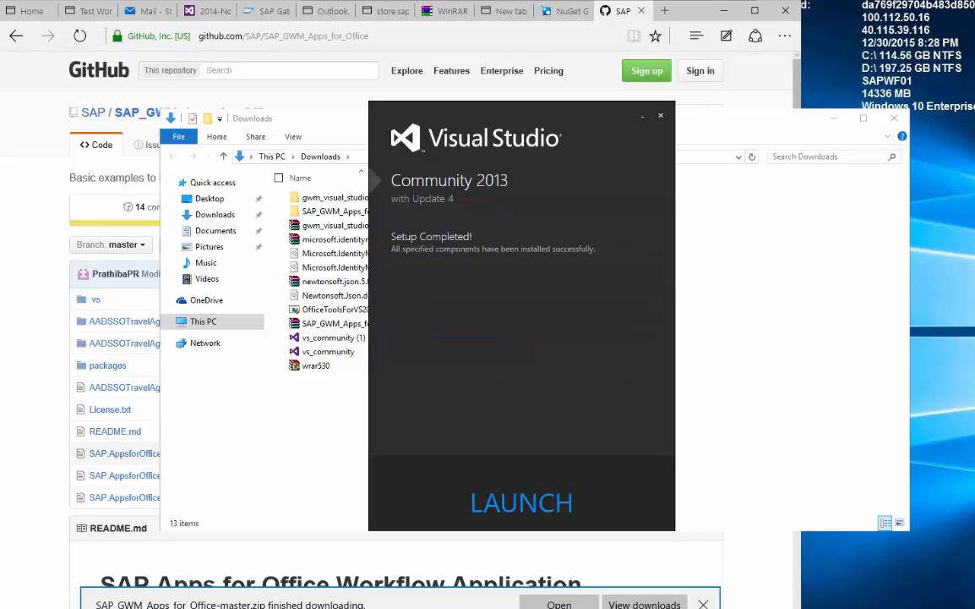
Launch Visual Studio 2013 without signing in, using Visual C# development settings.
{"action": "left_click", "coordinate": [525, 503]}
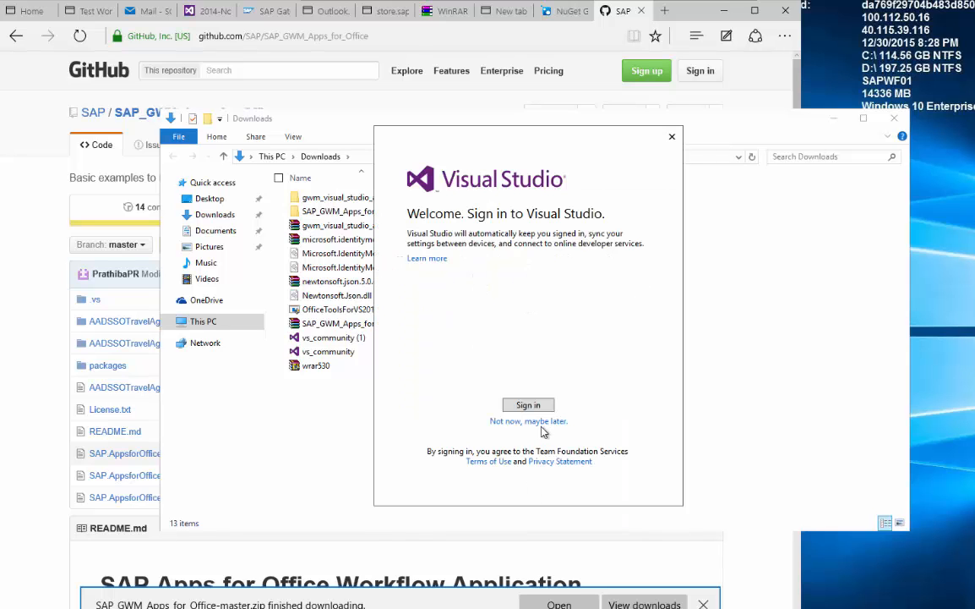
{"action": "left_click", "coordinate": [544, 422]}
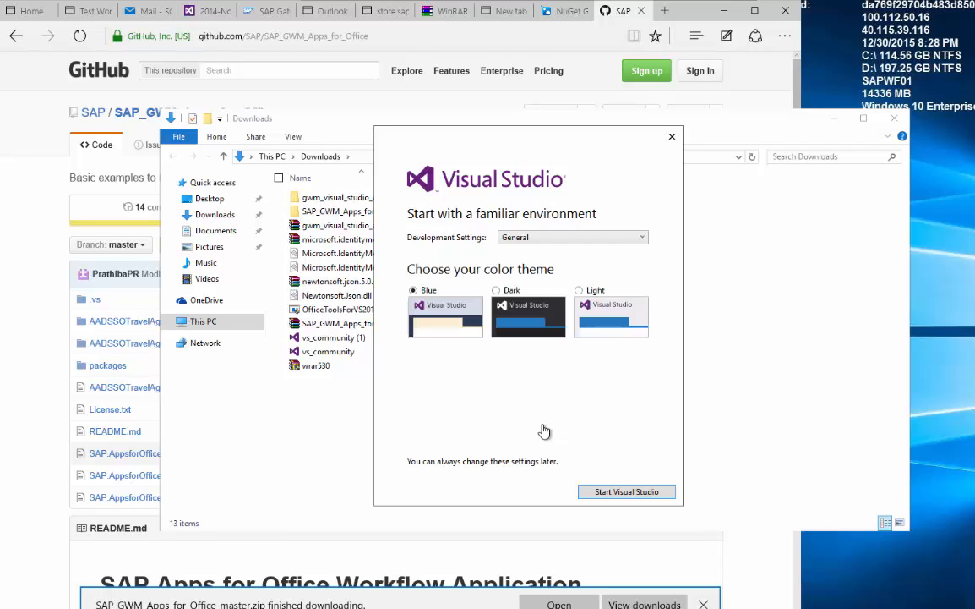
{"action": "left_click", "coordinate": [584, 236]}
{"action": "left_click", "coordinate": [555, 289]}
{"action": "left_click", "coordinate": [625, 493]}
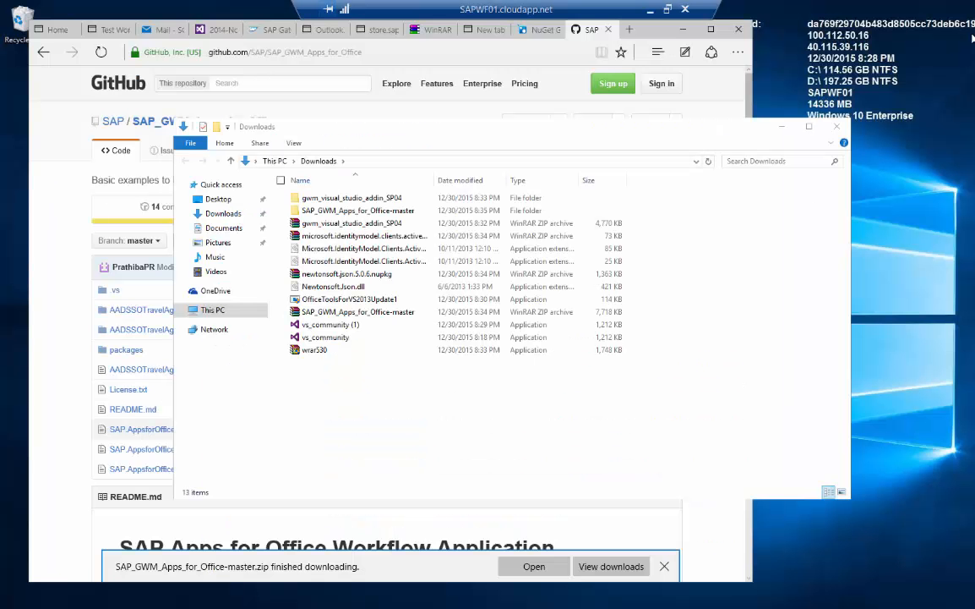
Install Office Developer Tools for VS2013 August 2015 Update, accepting the licence and enabling Microsoft Update.
{"action": "double_click", "coordinate": [355, 300]}
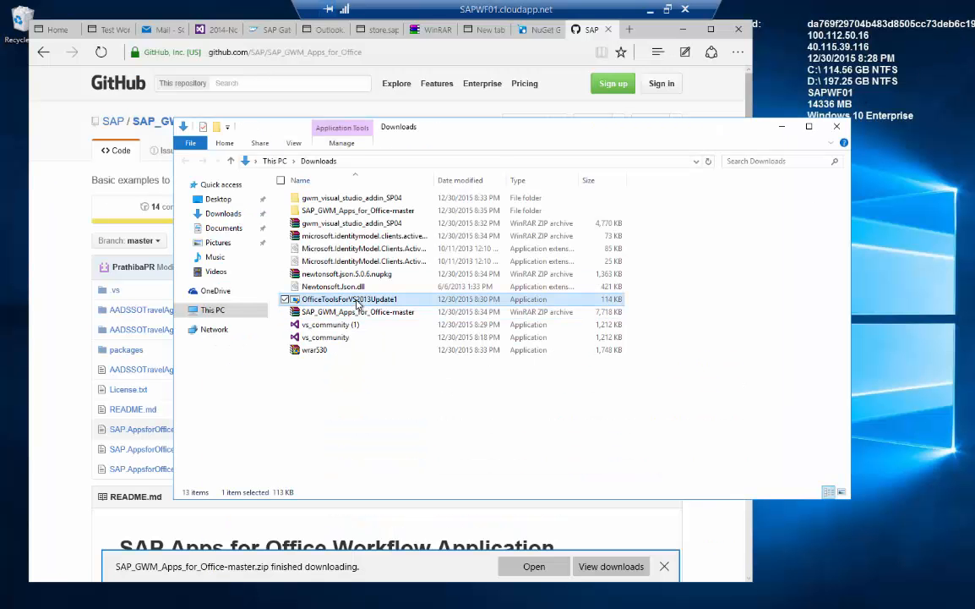
{"action": "left_click", "coordinate": [563, 334]}
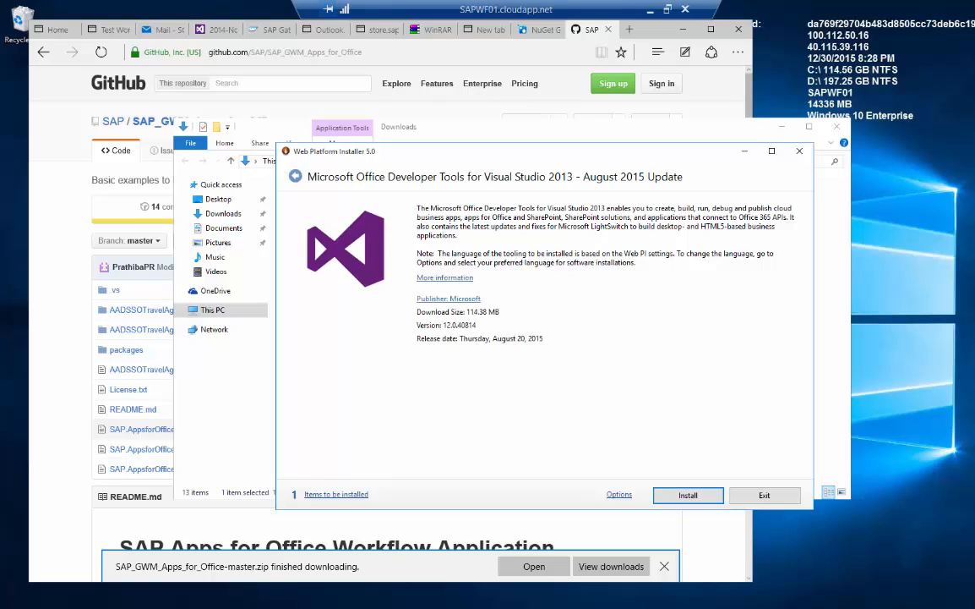
{"action": "left_click", "coordinate": [699, 498]}
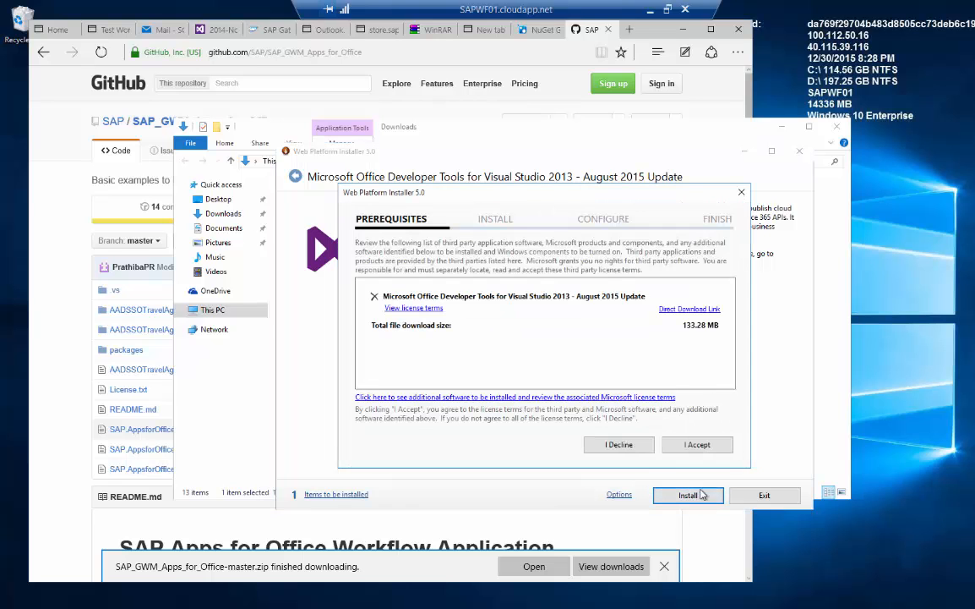
{"action": "left_click", "coordinate": [695, 445]}
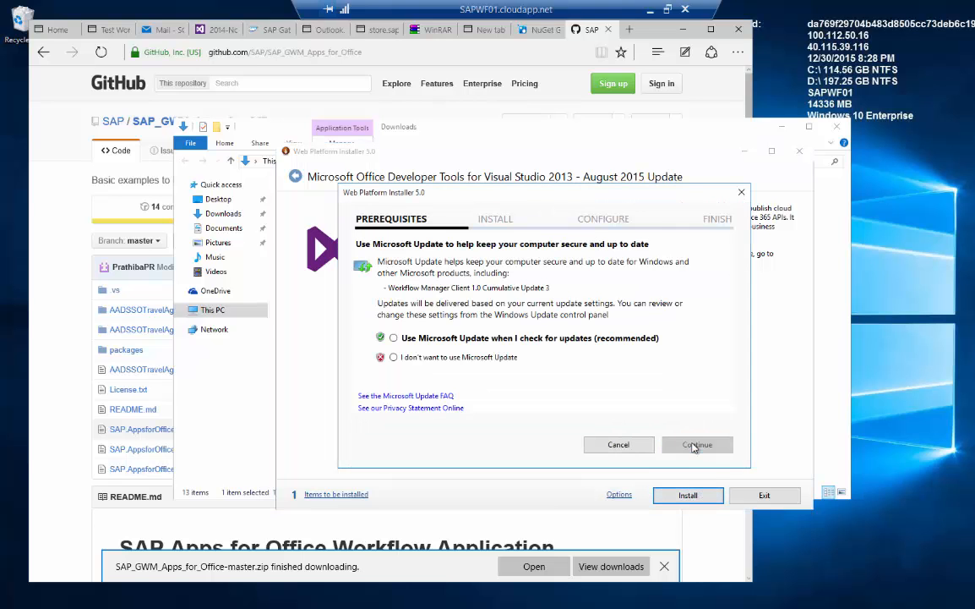
{"action": "left_click", "coordinate": [551, 339]}
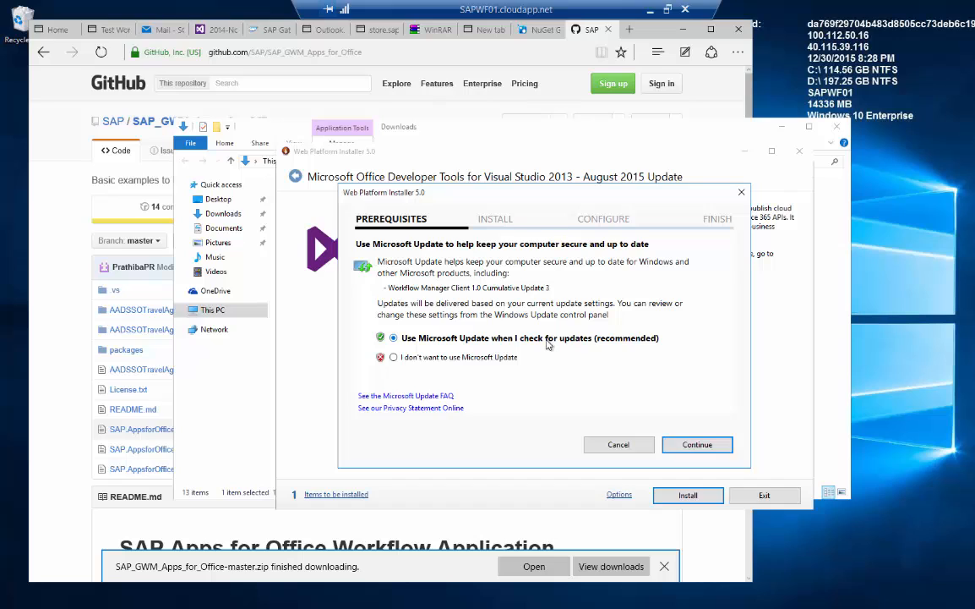
{"action": "left_click", "coordinate": [681, 449]}
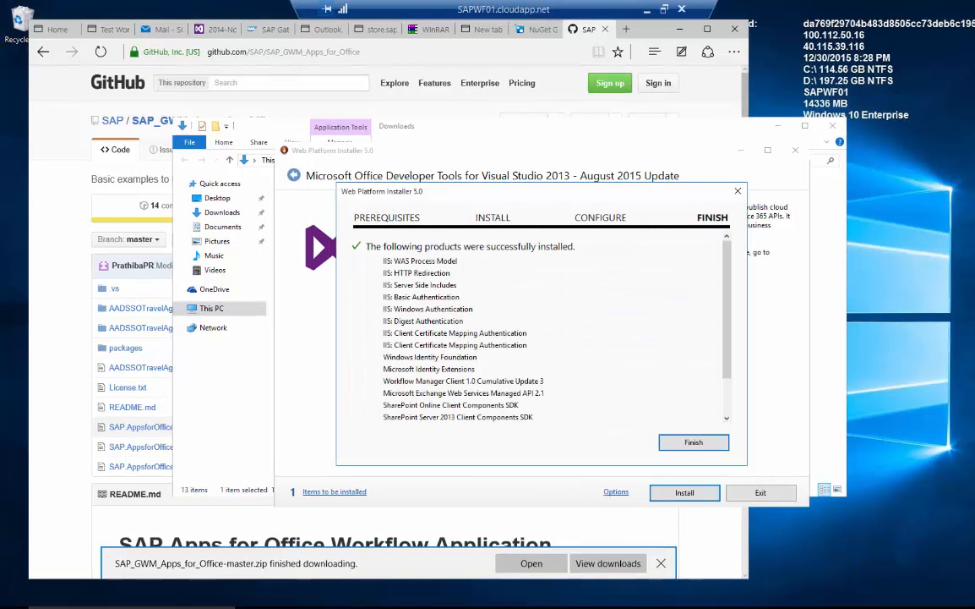
{"action": "left_click", "coordinate": [693, 443]}
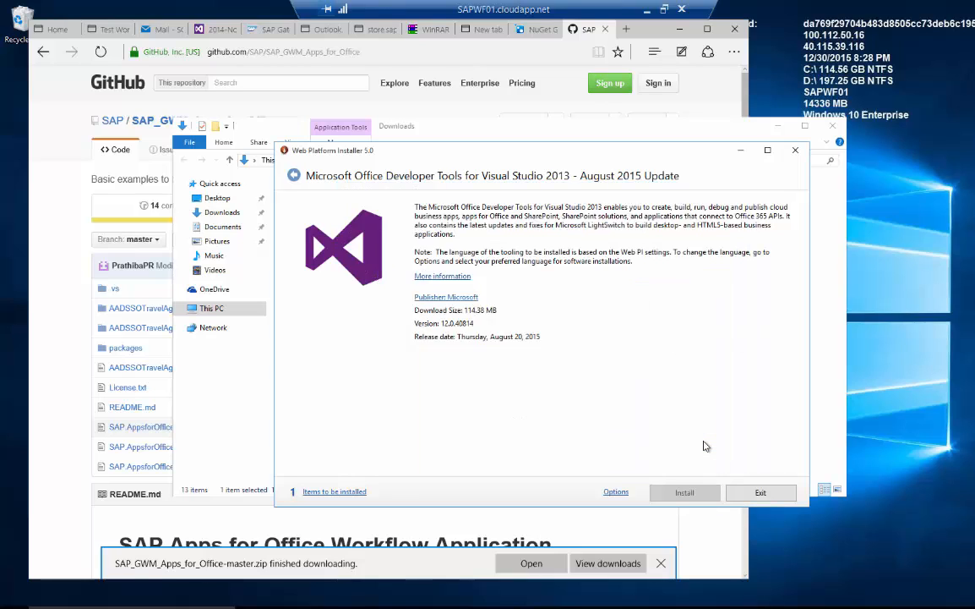
Close Web Platform Installer and run Developer Command Prompt for VS2013 from Visual Studio Tools as administrator.
{"action": "left_click", "coordinate": [759, 493]}
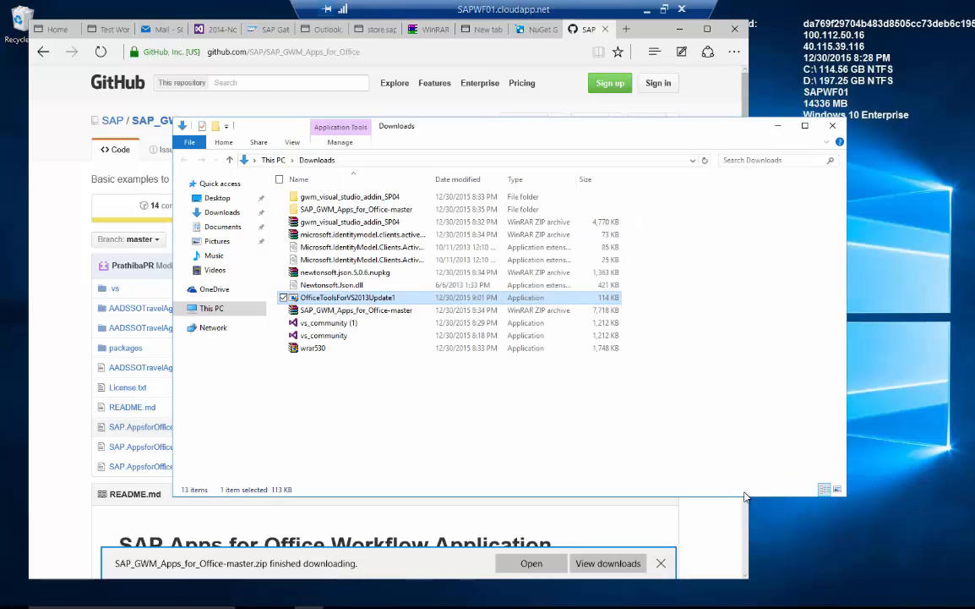
{"action": "left_click", "coordinate": [15, 607]}
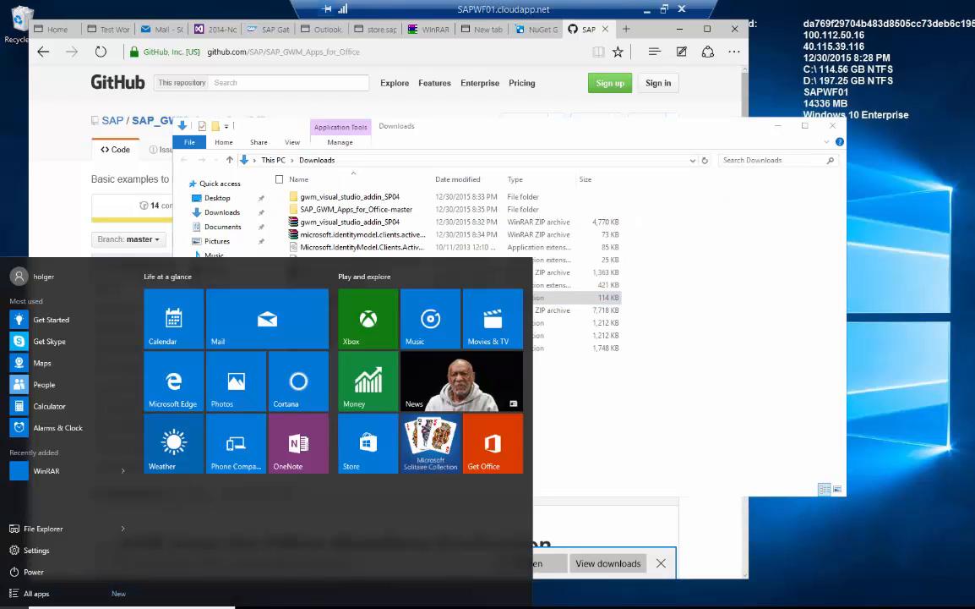
{"action": "left_click", "coordinate": [37, 593]}
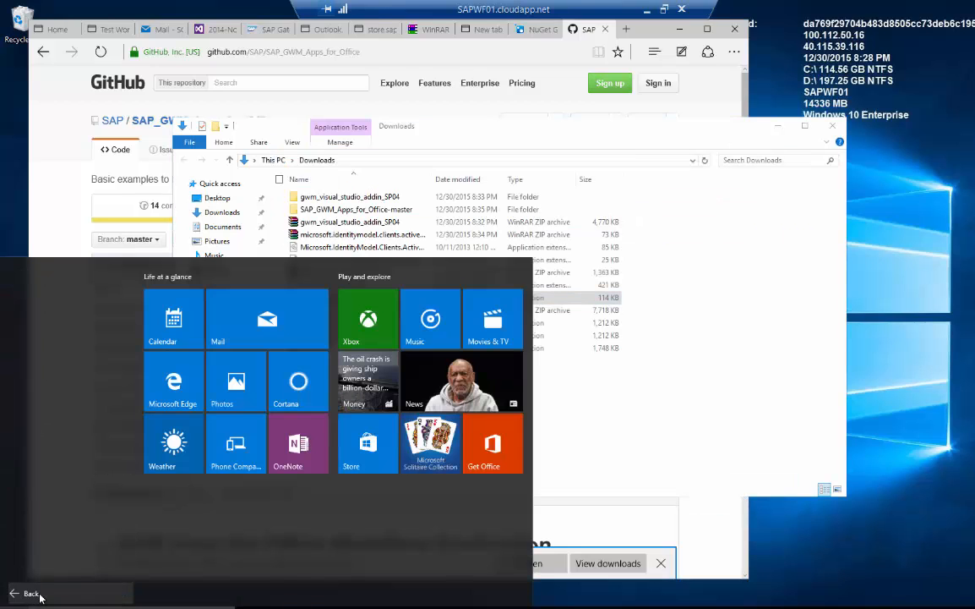
{"action": "scroll", "coordinate": [59, 506], "scroll_direction": "down", "scroll_amount": 5}
{"action": "scroll", "coordinate": [60, 510], "scroll_direction": "down", "scroll_amount": 5}
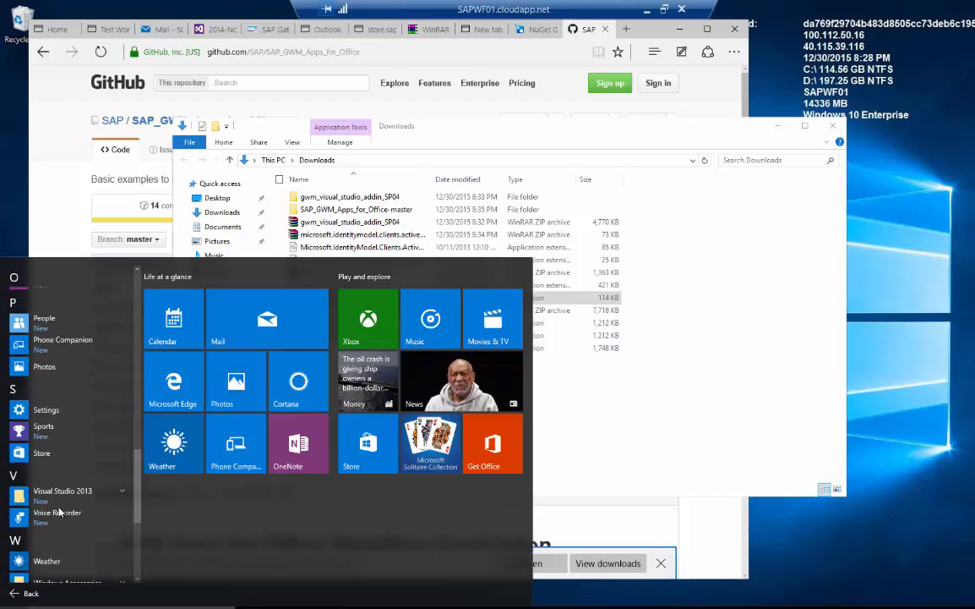
{"action": "left_click", "coordinate": [62, 494]}
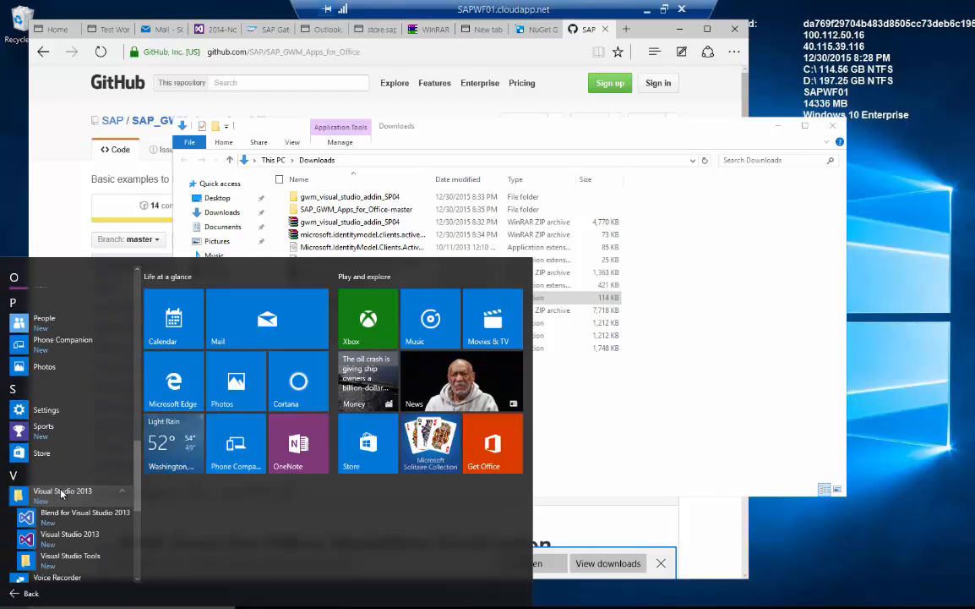
{"action": "left_click", "coordinate": [61, 561]}
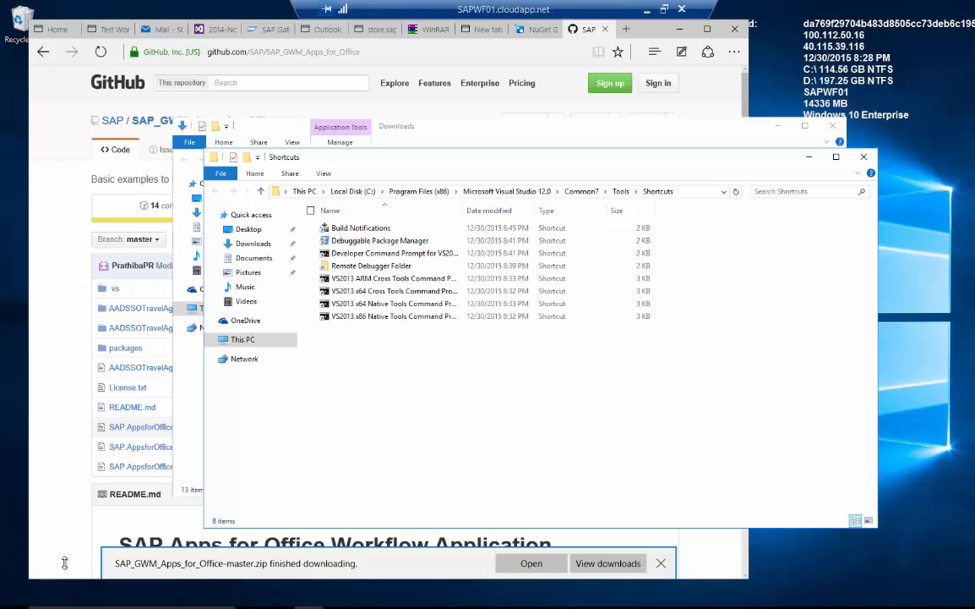
{"action": "right_click", "coordinate": [352, 257]}
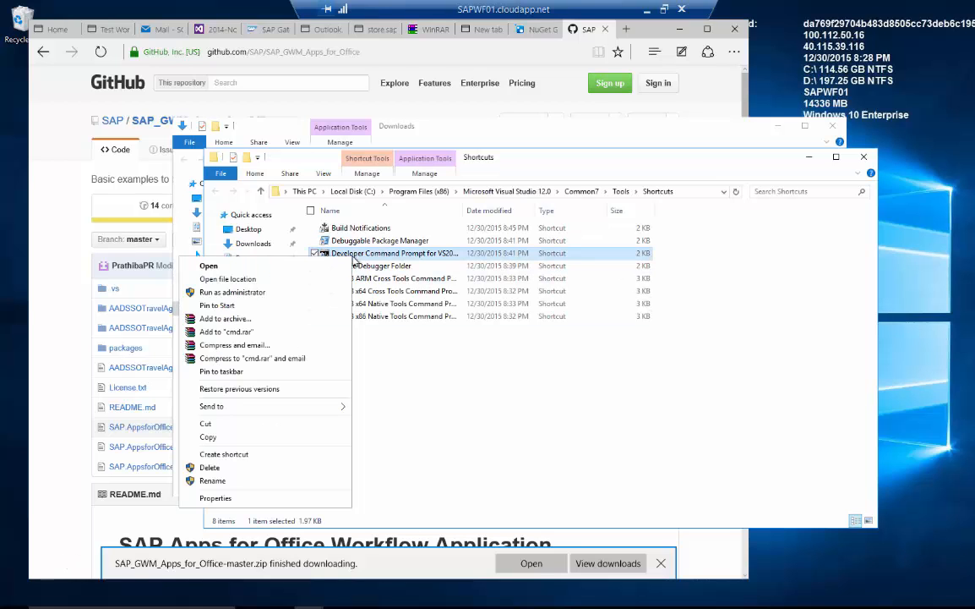
{"action": "left_click", "coordinate": [296, 293]}
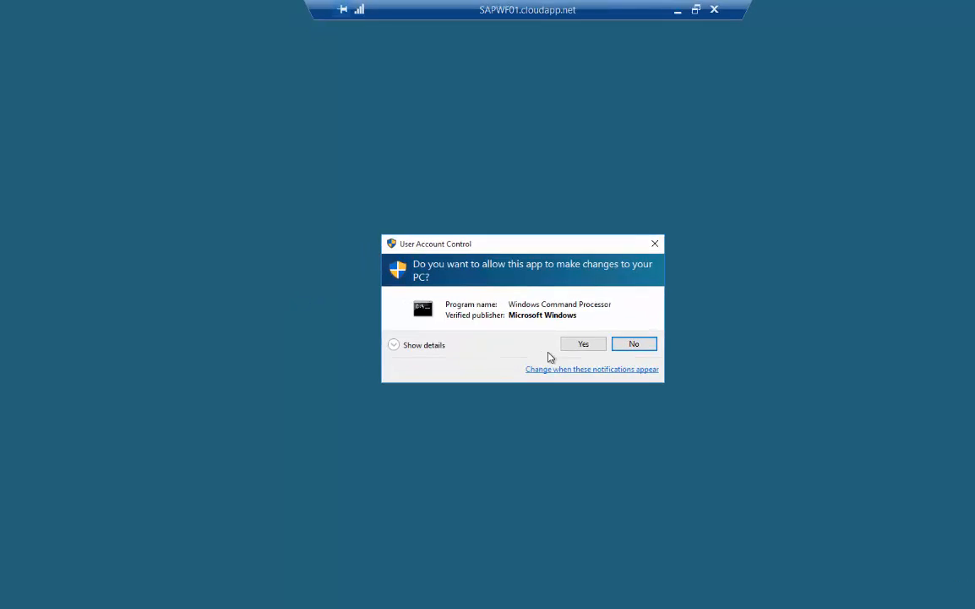
Allow the elevated prompt, change into the user's Downloads folder and list its contents with dir.
{"action": "left_click", "coordinate": [558, 327]}
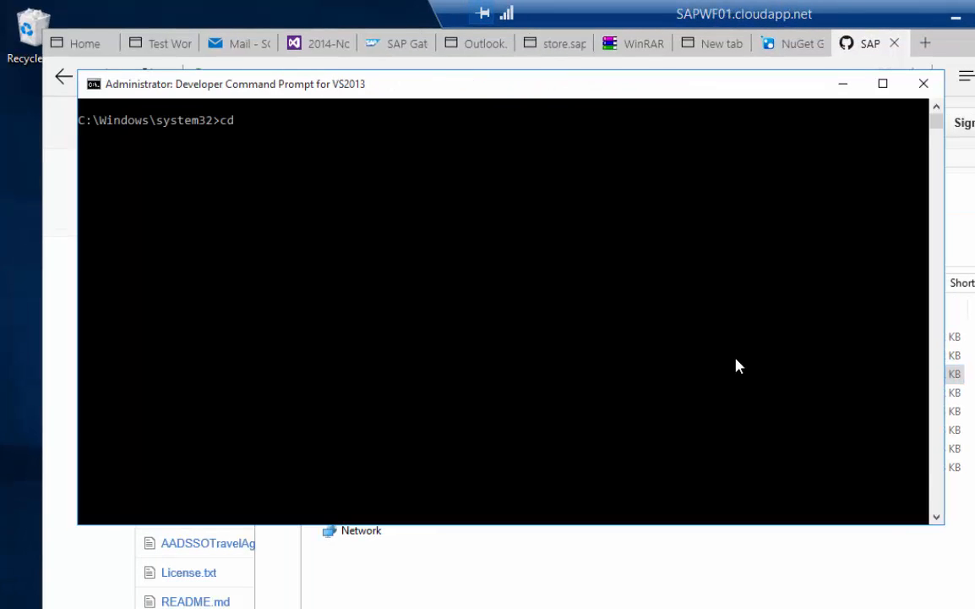
{"action": "type", "text": "cd\\"}
{"action": "key", "text": "Return"}
{"action": "type", "text": "cd Users\\h"}
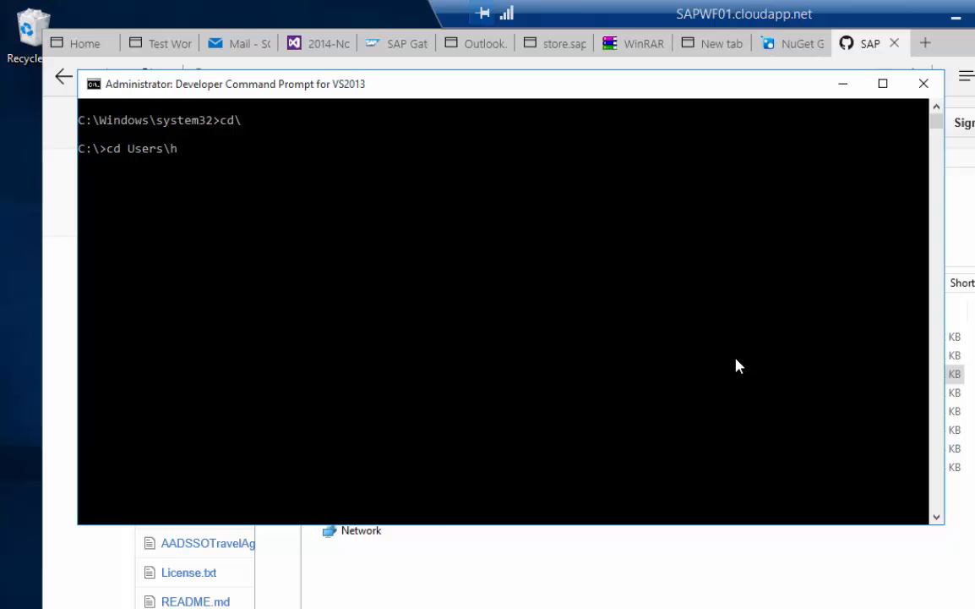
{"action": "type", "text": "olger"}
{"action": "key", "text": "Return"}
{"action": "type", "text": "cd down"}
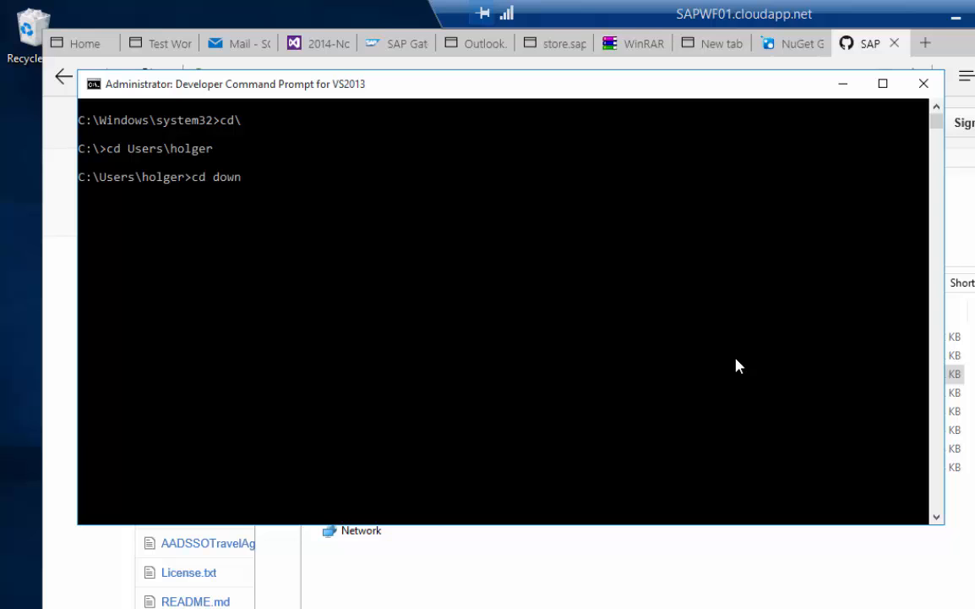
{"action": "type", "text": "l"}
{"action": "key", "text": "Tab"}
{"action": "key", "text": "Return"}
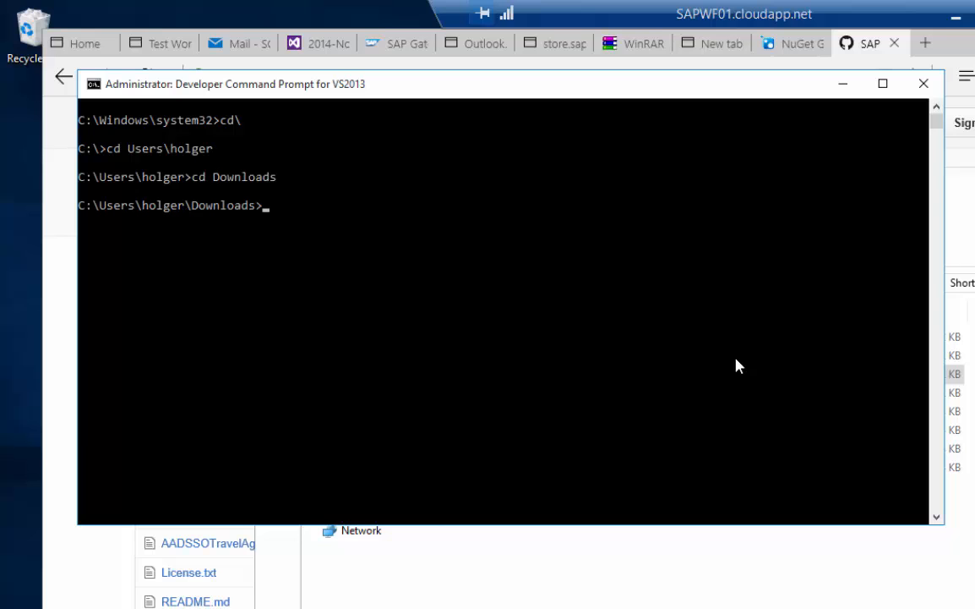
{"action": "type", "text": "dir"}
{"action": "key", "text": "Return"}
Run gacutil -if on the ActiveDirectory, WindowsForms and Newtonsoft.Json DLLs.
{"action": "type", "text": "ga"}
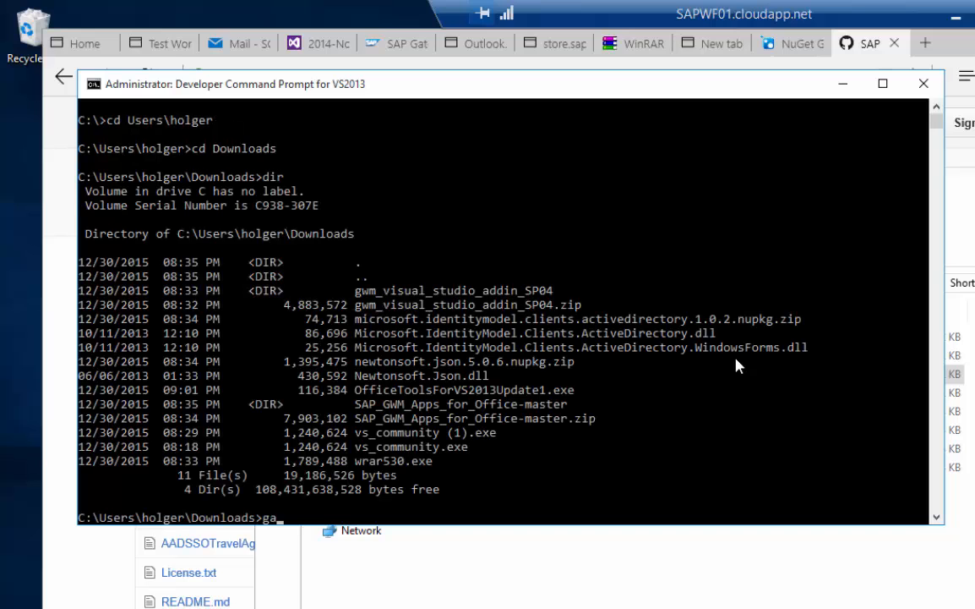
{"action": "type", "text": "cutil -if Mi"}
{"action": "key", "text": "Tab"}
{"action": "key", "text": "Tab"}
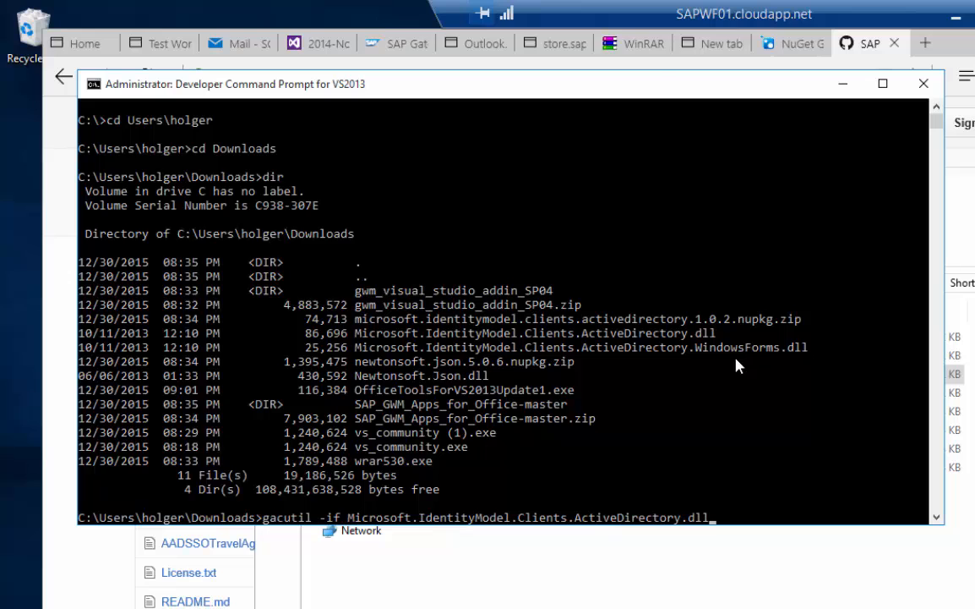
{"action": "key", "text": "Return"}
{"action": "key", "text": "Up"}
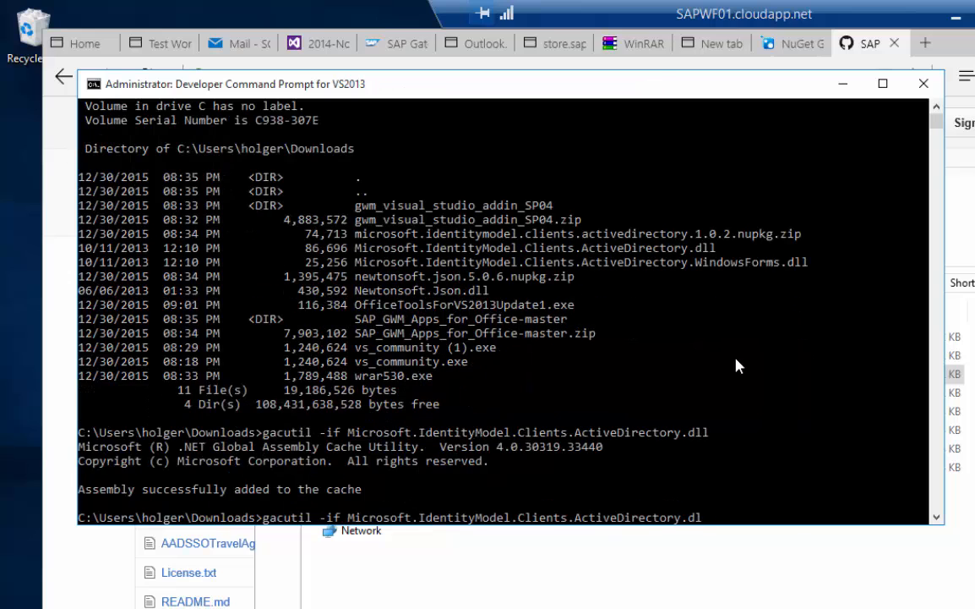
{"action": "key", "text": "Tab"}
{"action": "key", "text": "Tab"}
{"action": "key", "text": "Tab"}
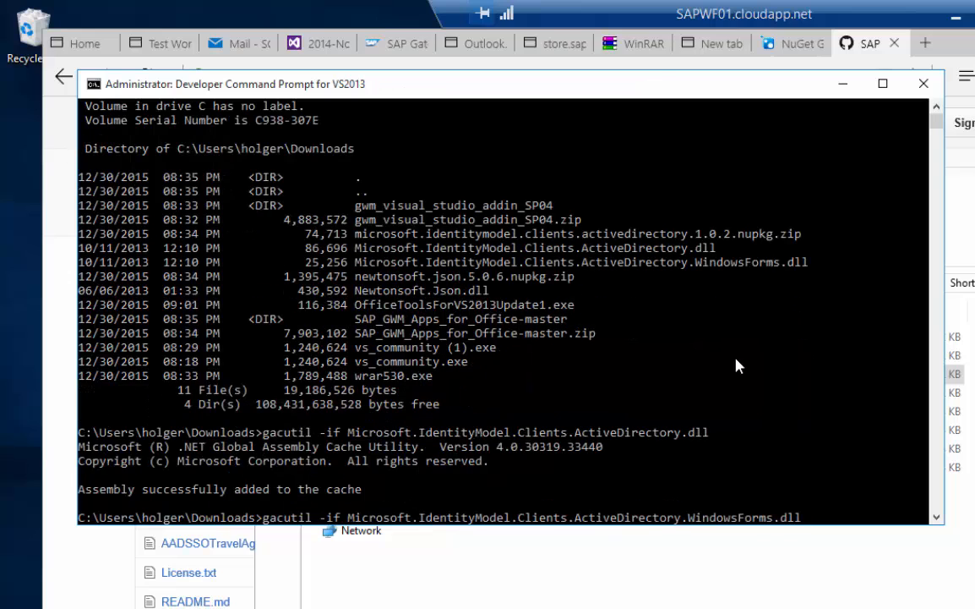
{"action": "key", "text": "Return"}
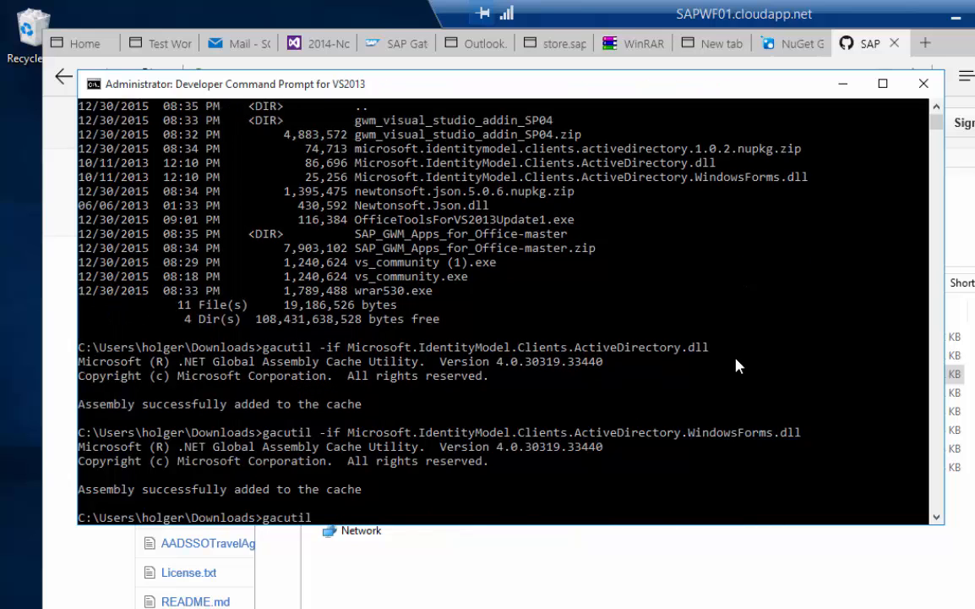
{"action": "type", "text": "gacutil -if Ne"}
{"action": "key", "text": "Tab"}
{"action": "key", "text": "Tab"}
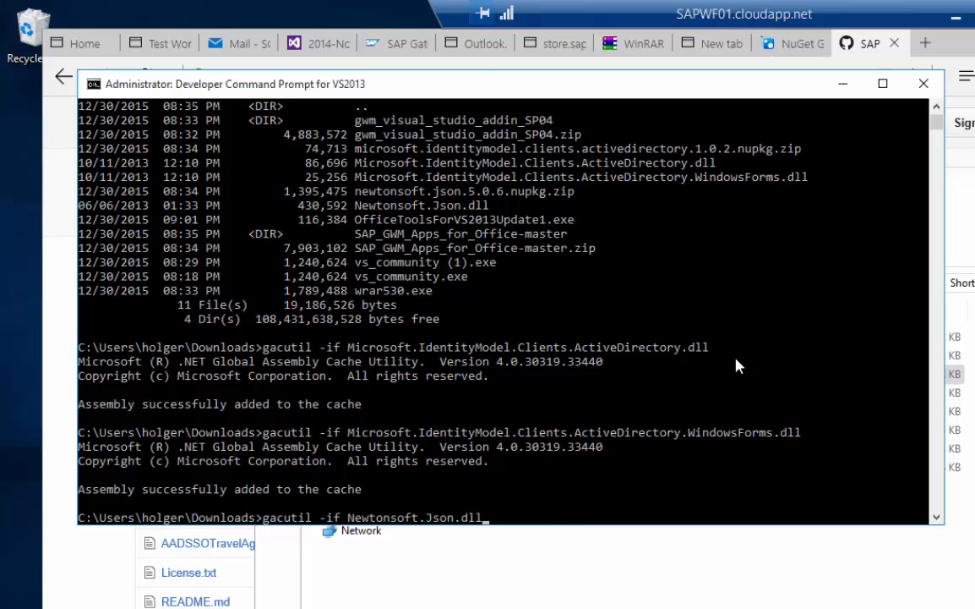
{"action": "key", "text": "Return"}
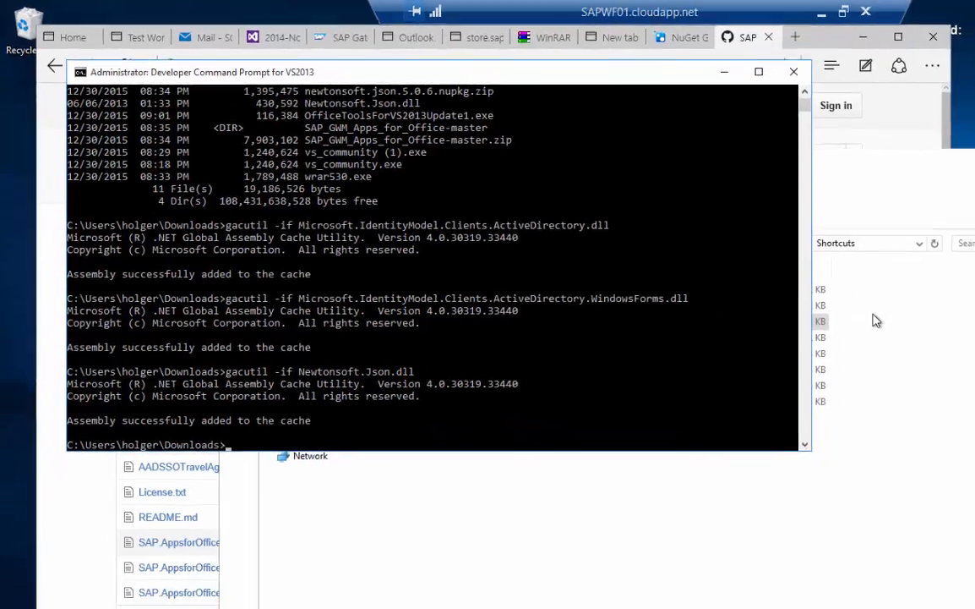
{"action": "left_click", "coordinate": [970, 373]}
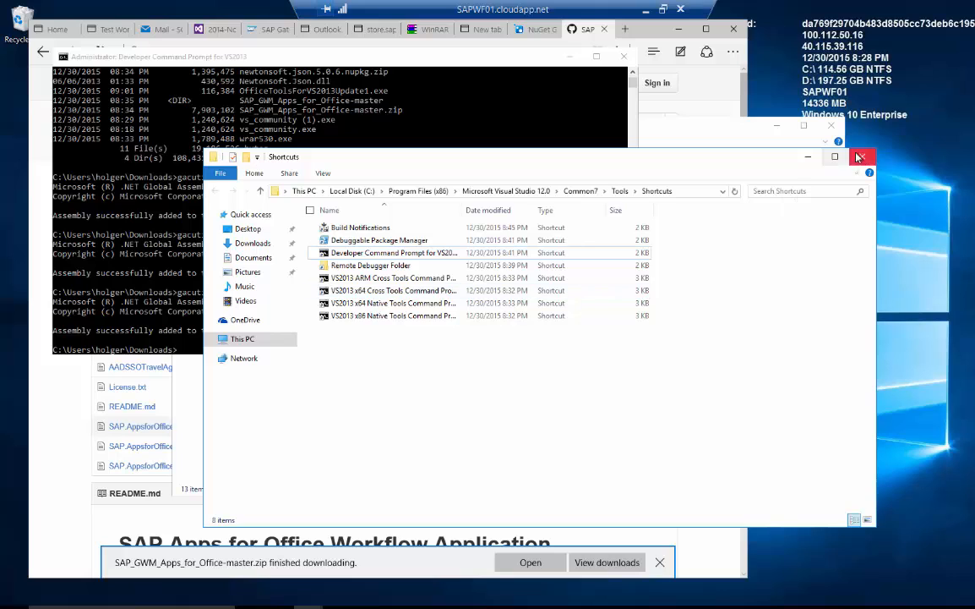
Run setup from gwm_visual_studio_addin_SP04, agree to the licence, install, and close the wizard.
{"action": "left_click", "coordinate": [729, 132]}
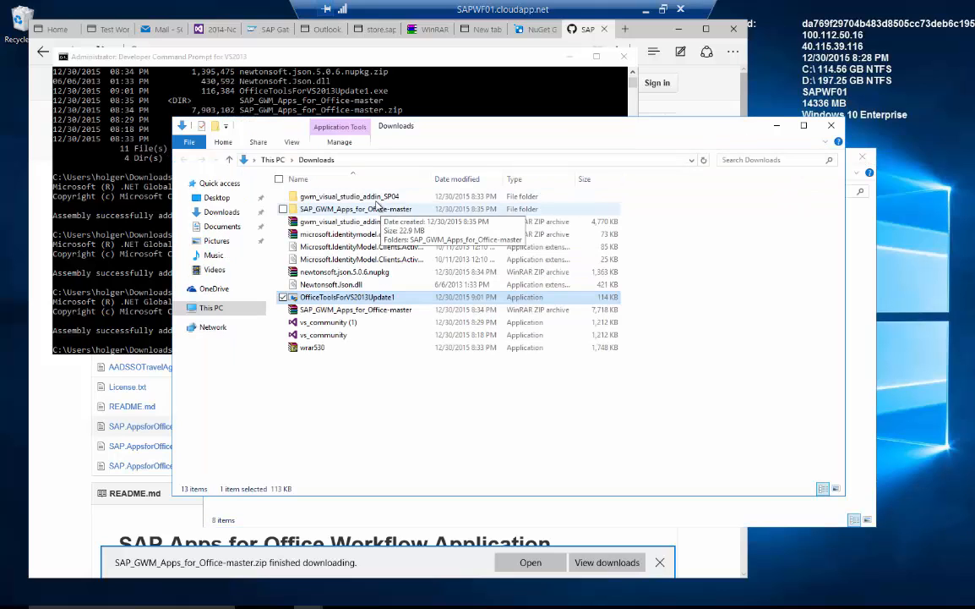
{"action": "double_click", "coordinate": [341, 196]}
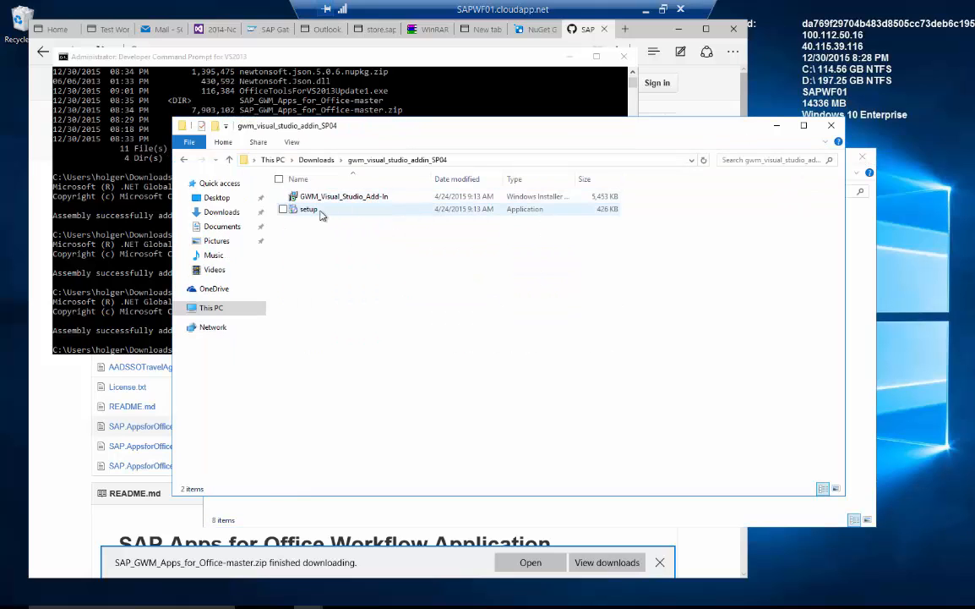
{"action": "double_click", "coordinate": [320, 213]}
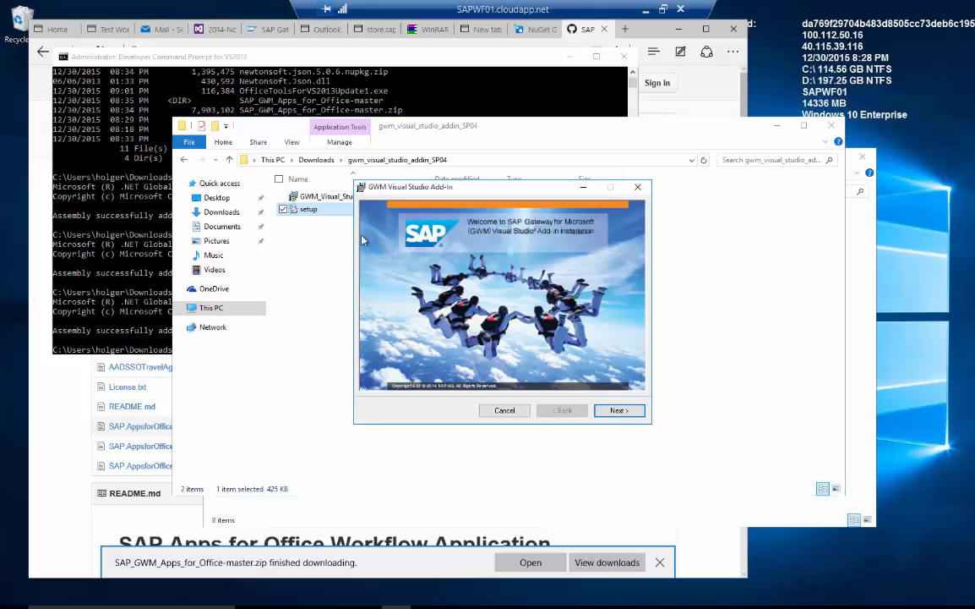
{"action": "left_click", "coordinate": [623, 411]}
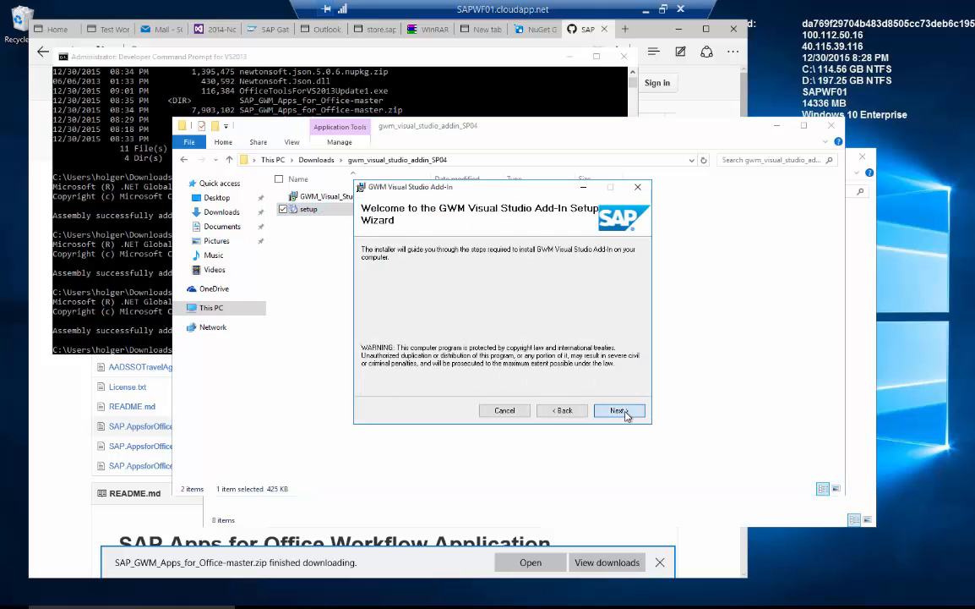
{"action": "left_click", "coordinate": [626, 412]}
{"action": "left_click", "coordinate": [486, 386]}
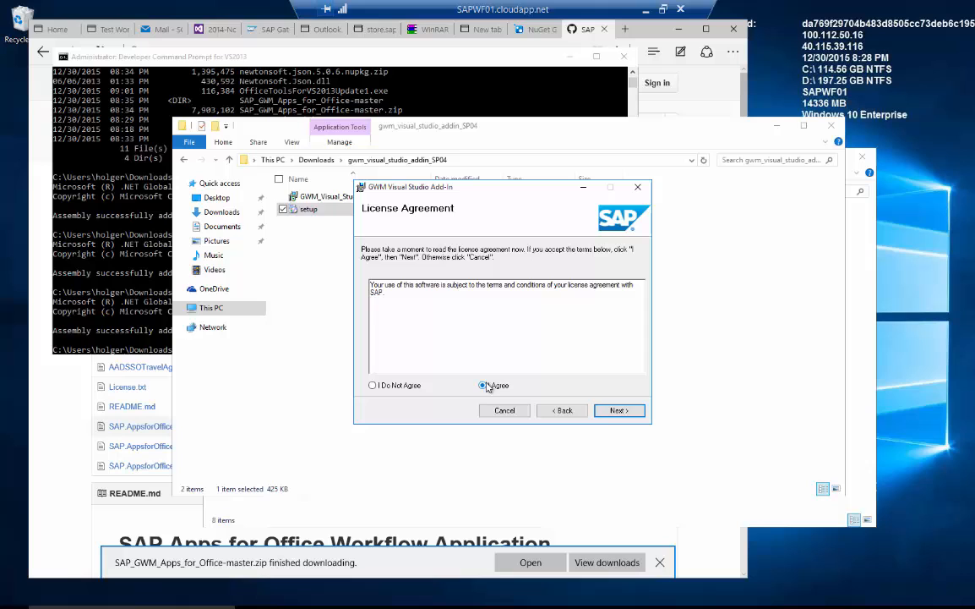
{"action": "left_click", "coordinate": [612, 411]}
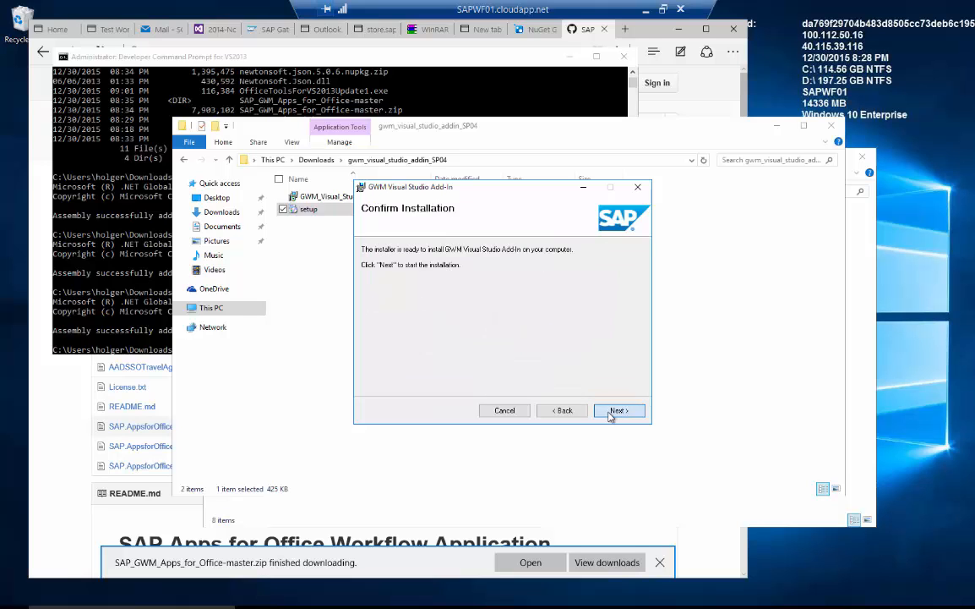
{"action": "left_click", "coordinate": [612, 412]}
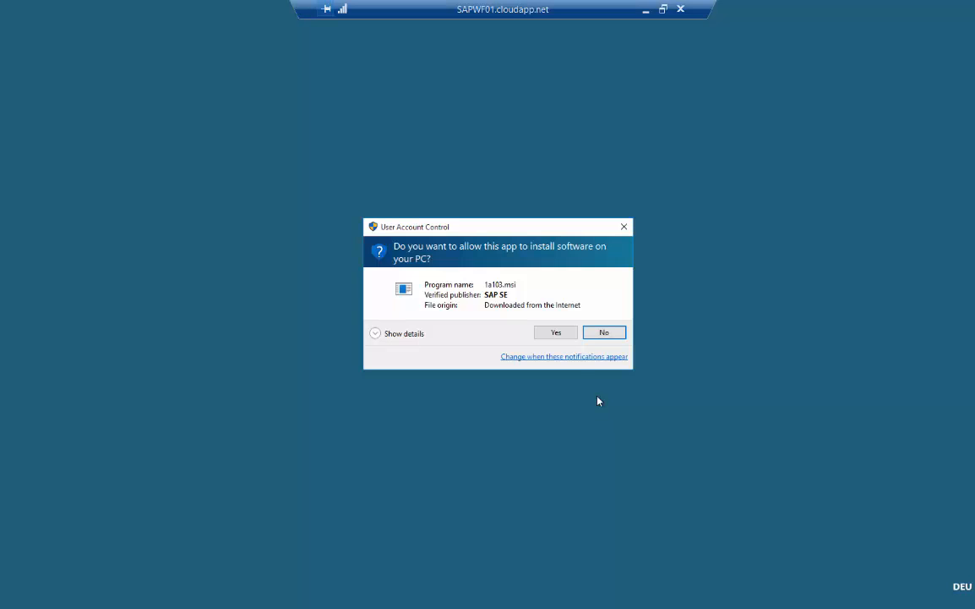
{"action": "left_click", "coordinate": [554, 333]}
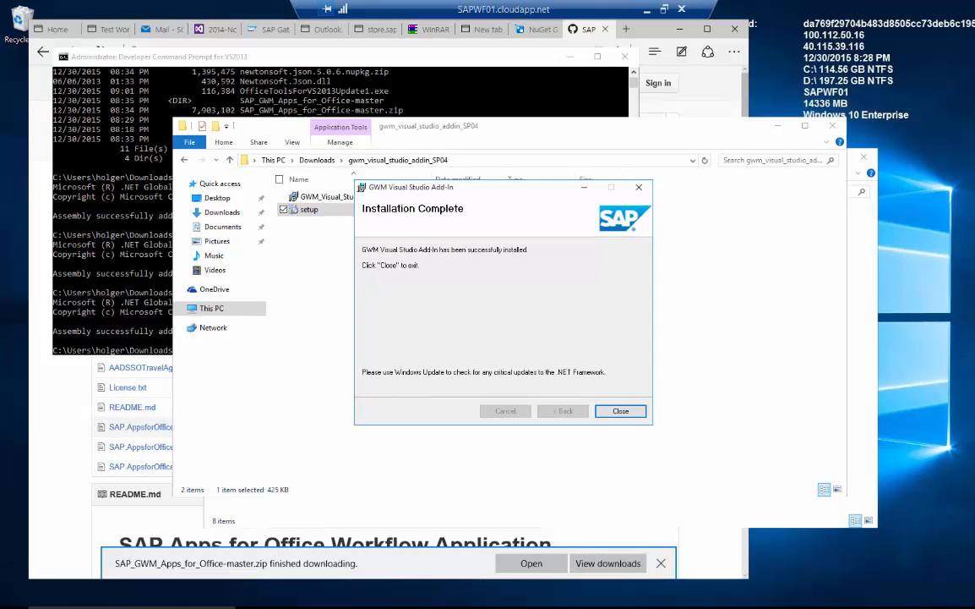
{"action": "left_click", "coordinate": [635, 416]}
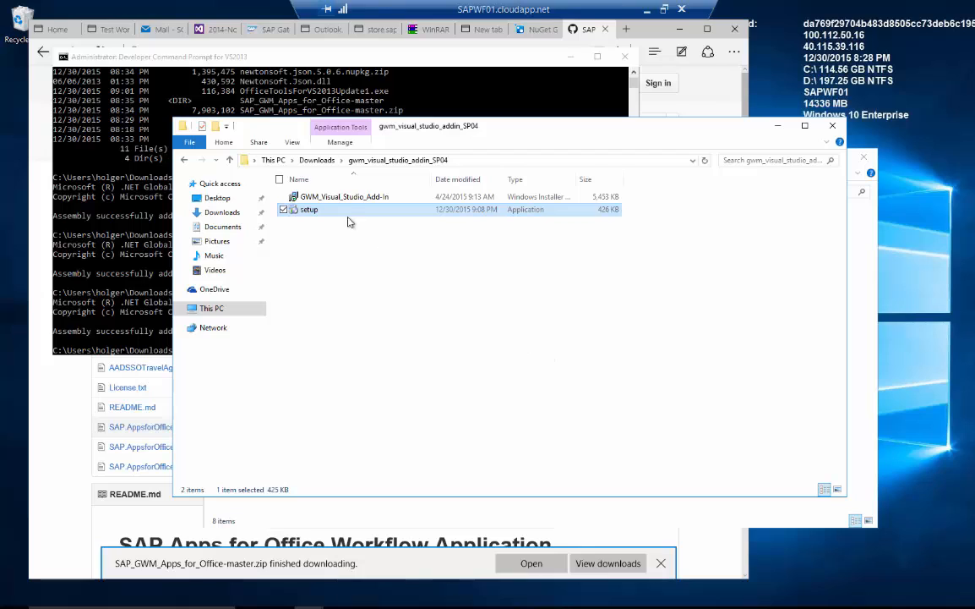
Open the SAP.AppsforOffice.WorkflowAppIn .sln file from the nested SAP_GWM_Apps_for_Office-master folder.
{"action": "left_click", "coordinate": [318, 160]}
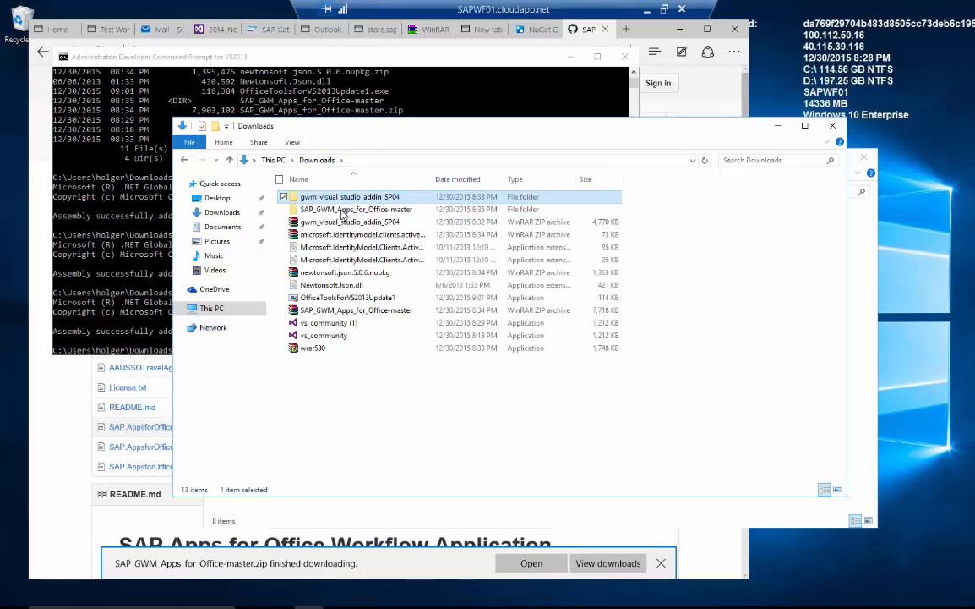
{"action": "double_click", "coordinate": [342, 209]}
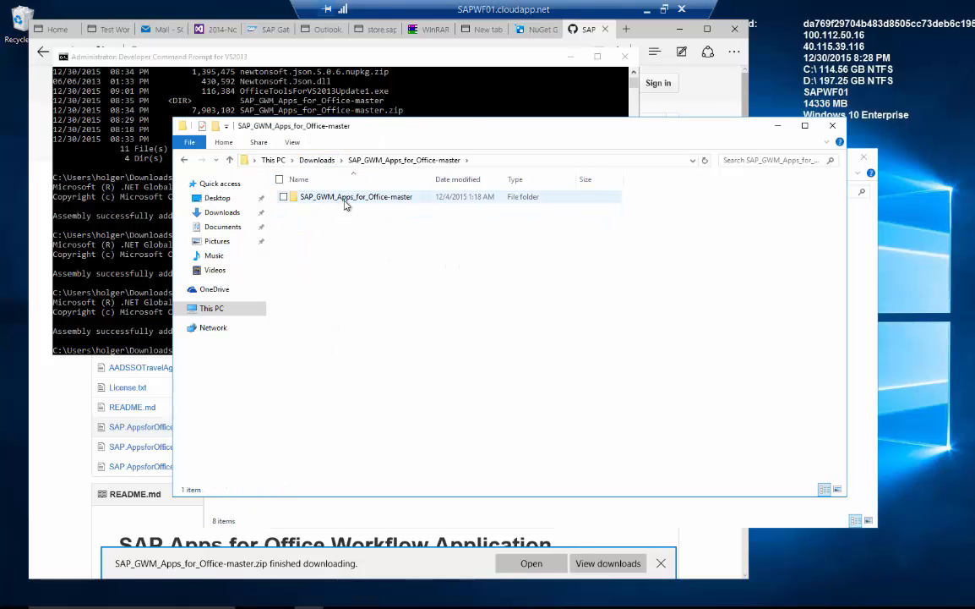
{"action": "double_click", "coordinate": [344, 200]}
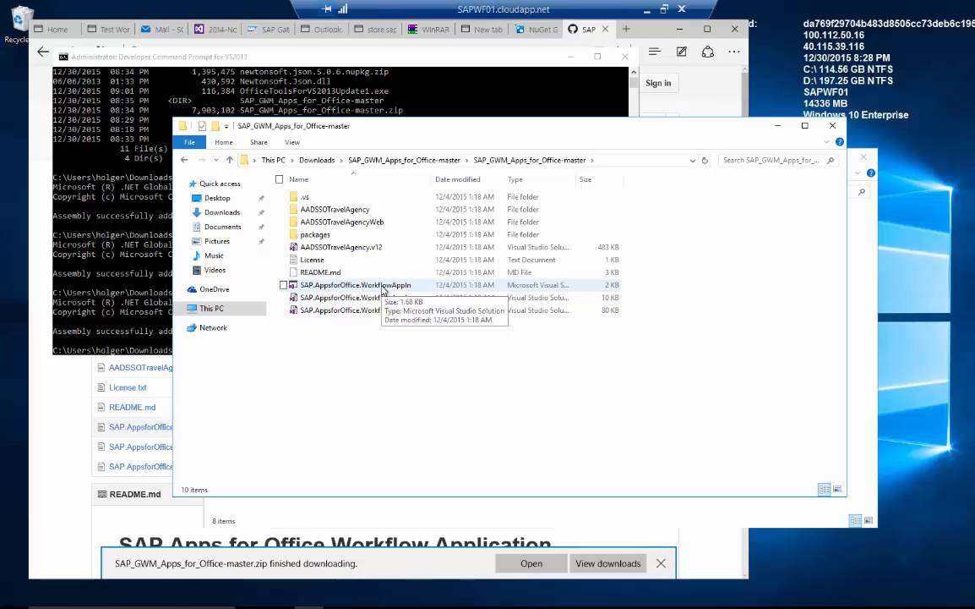
{"action": "double_click", "coordinate": [383, 288]}
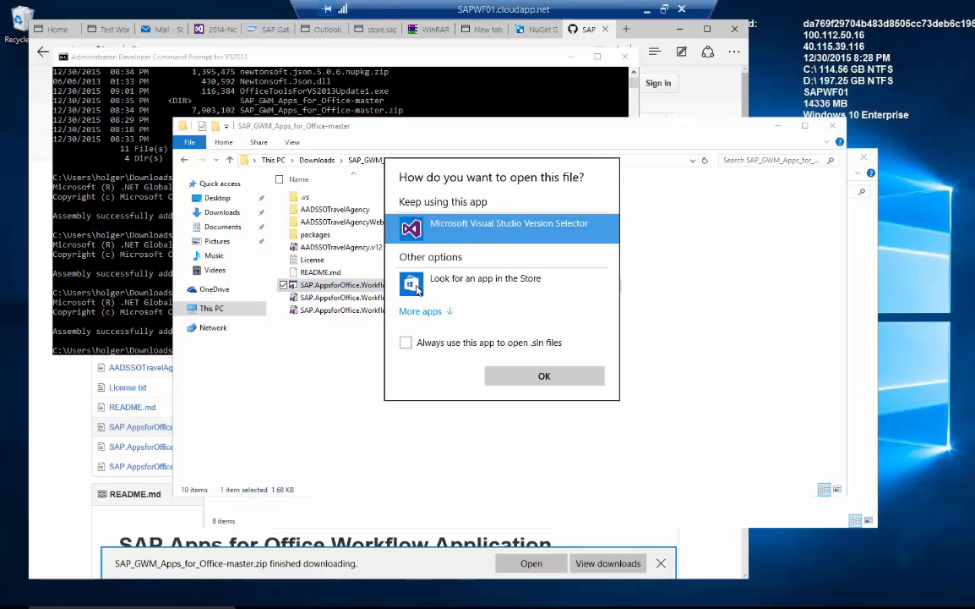
Open the solution with Visual Studio 2013 and trust the WorkflowAppIn and WorkflowAppInWeb projects.
{"action": "left_click", "coordinate": [444, 312]}
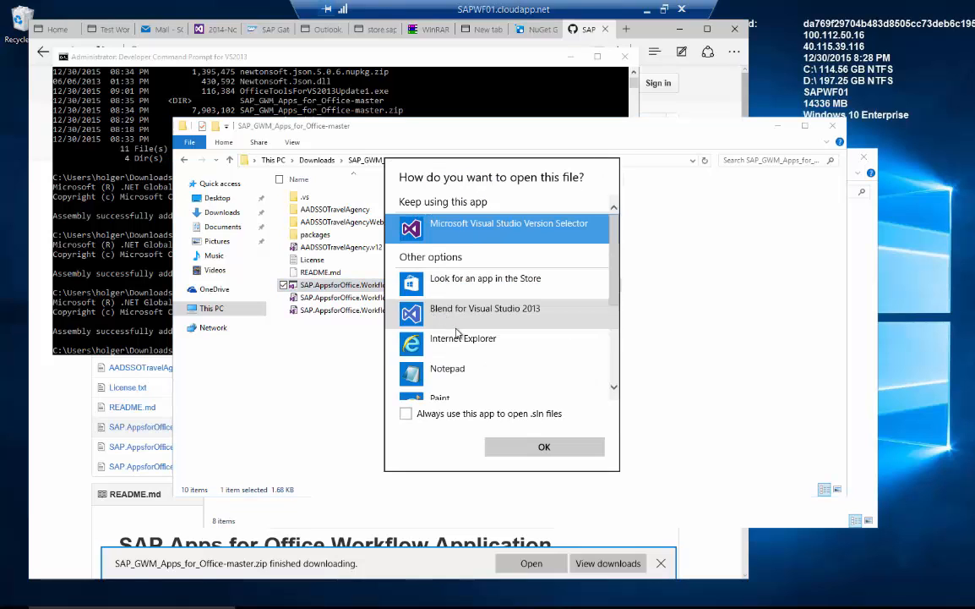
{"action": "scroll", "coordinate": [457, 330], "scroll_direction": "down", "scroll_amount": 3}
{"action": "left_click", "coordinate": [456, 336]}
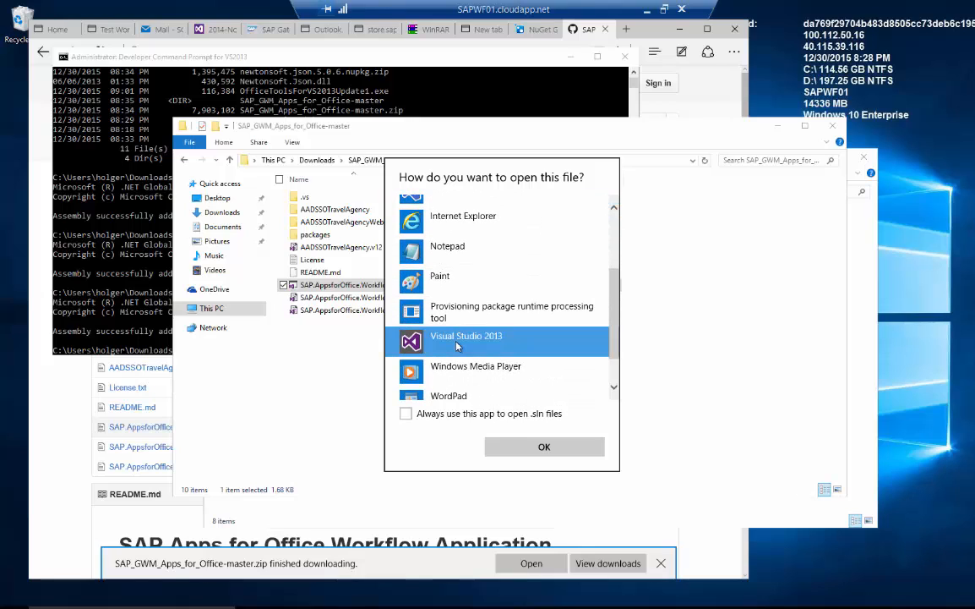
{"action": "left_click", "coordinate": [530, 447]}
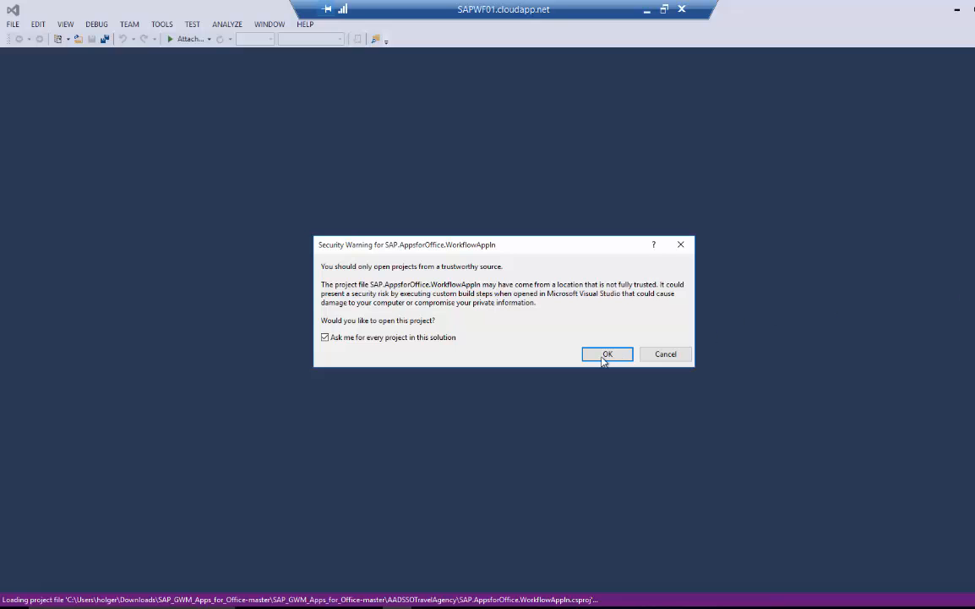
{"action": "left_click", "coordinate": [605, 359]}
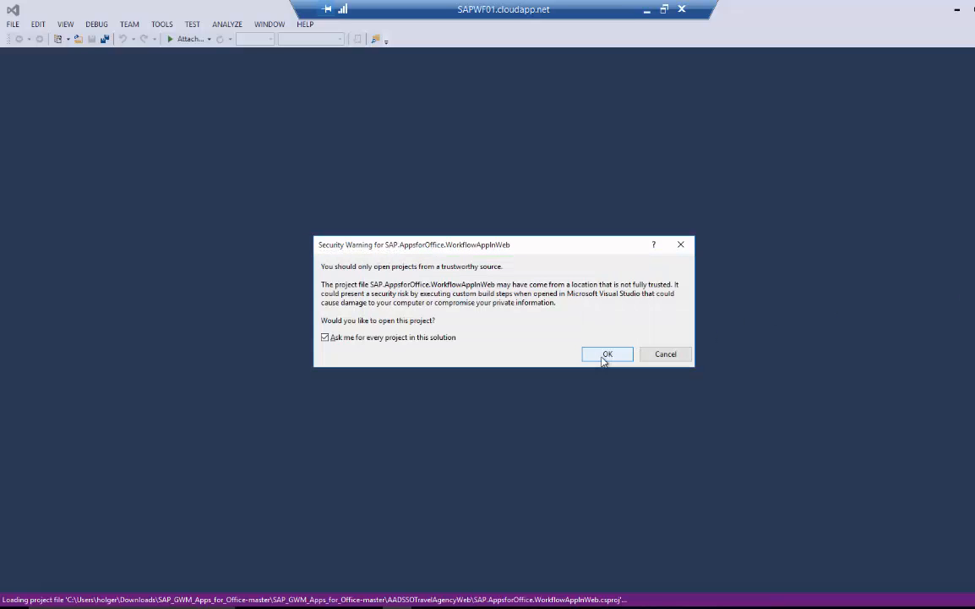
{"action": "left_click", "coordinate": [605, 355]}
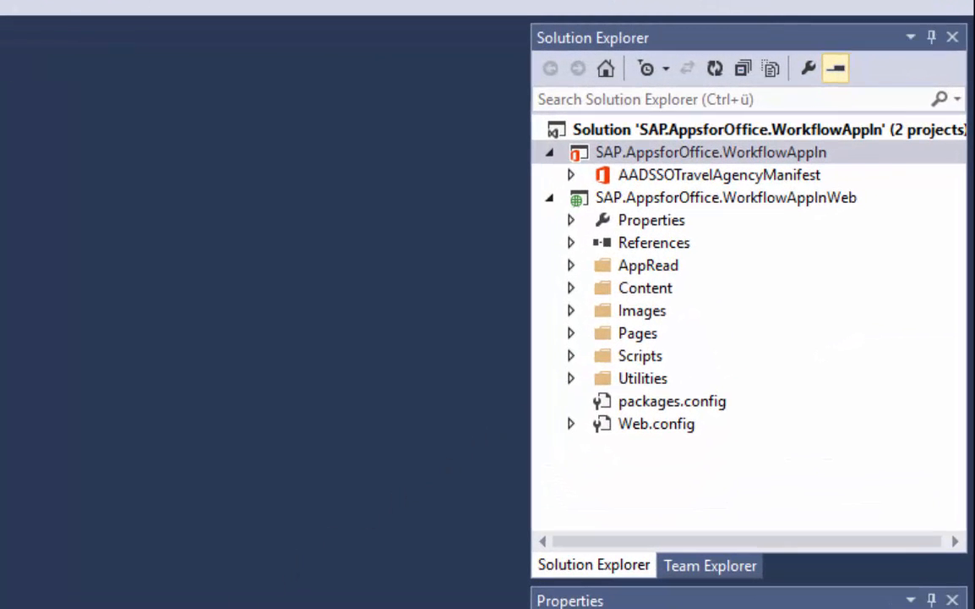
In Web.config, paste the TASKPROCESSING gateway URL, set HasMultipleSapOrigin to false and SapClient to 800.
{"action": "left_click", "coordinate": [640, 431]}
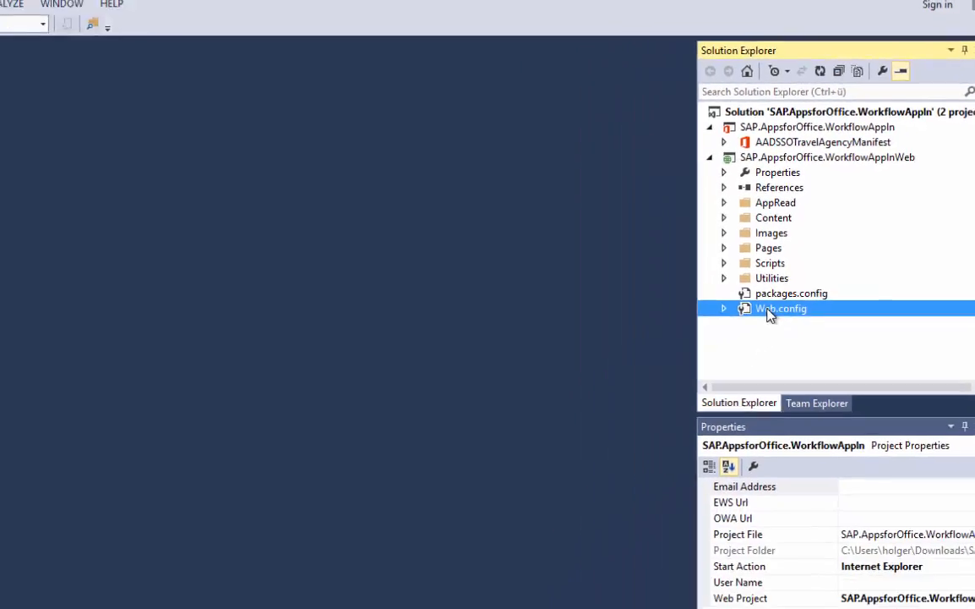
{"action": "double_click", "coordinate": [640, 427]}
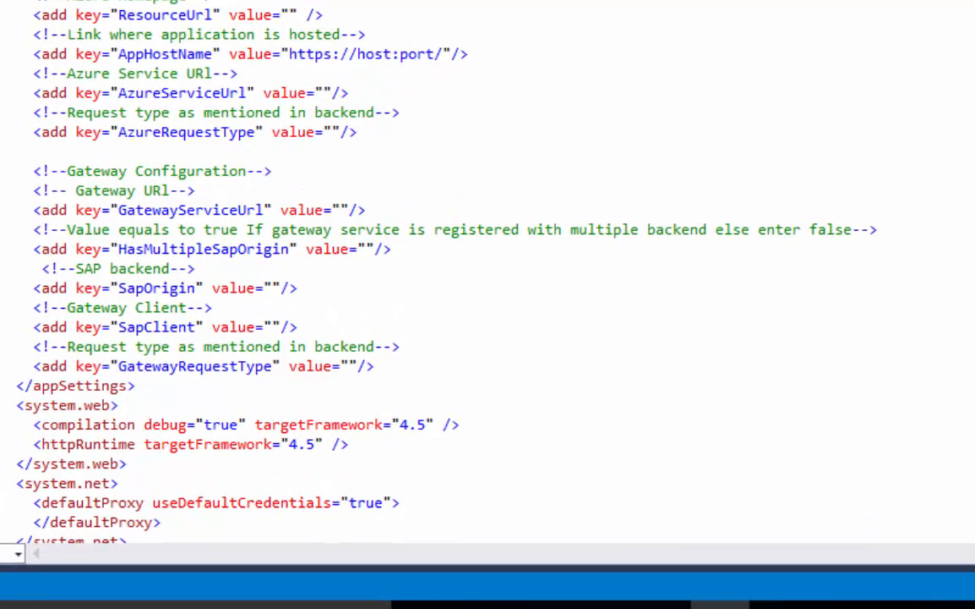
{"action": "left_click", "coordinate": [342, 209]}
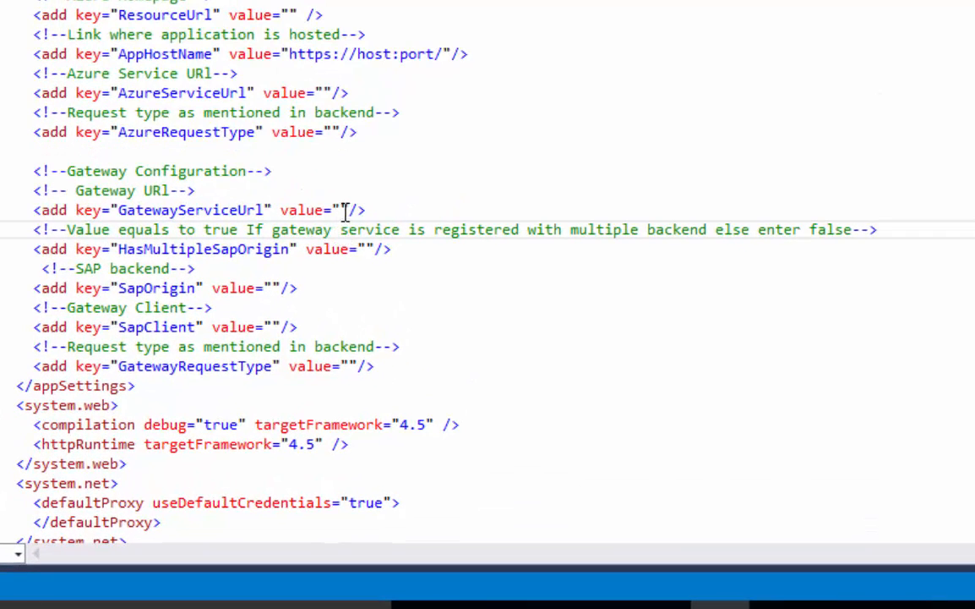
{"action": "type", "text": "https://sapes4.sapdevcenter.com/sap/opu/odata/IWPGW/TASKPROCESSING;v=2/"}
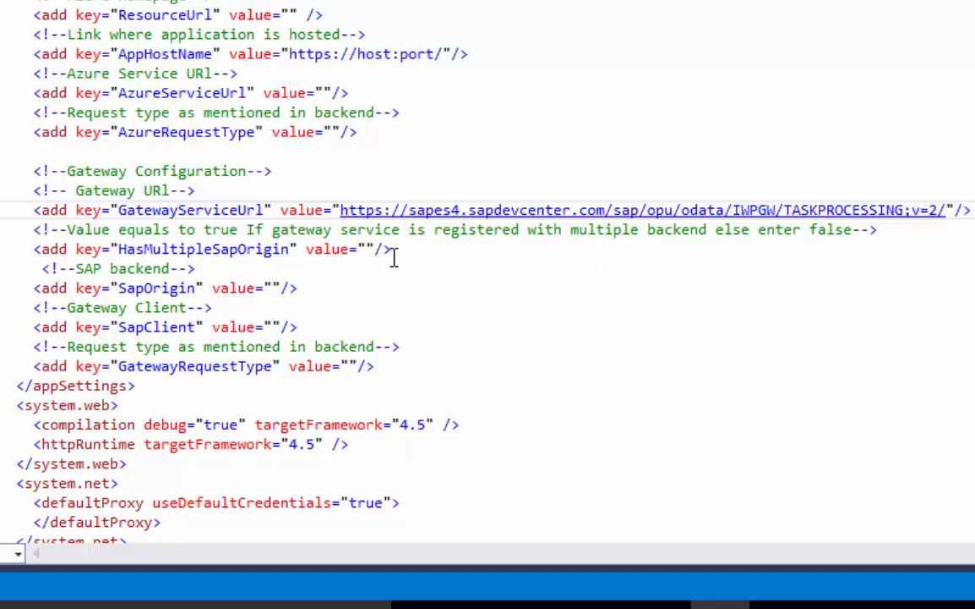
{"action": "left_click", "coordinate": [370, 249]}
{"action": "type", "text": "false"}
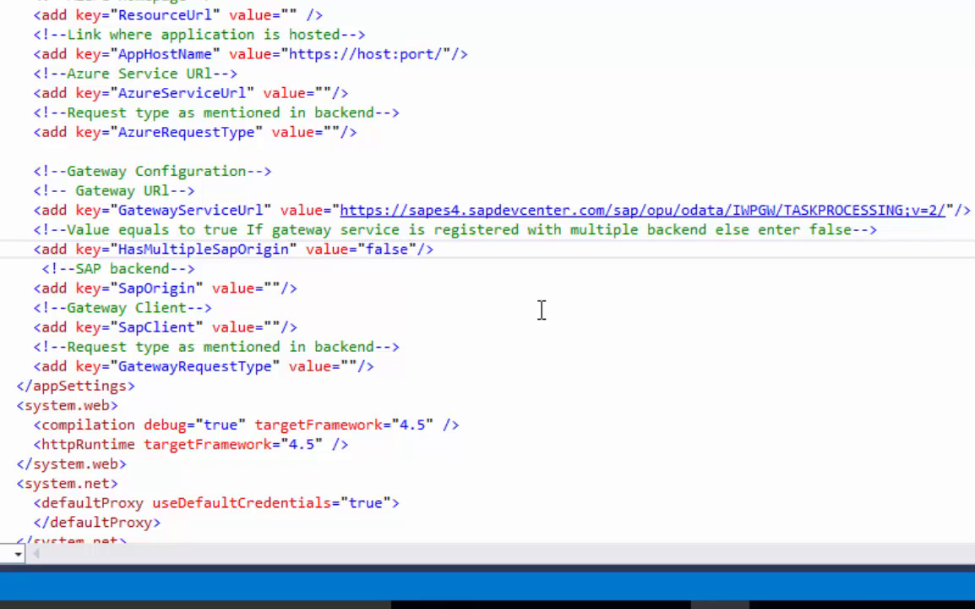
{"action": "left_click", "coordinate": [267, 326]}
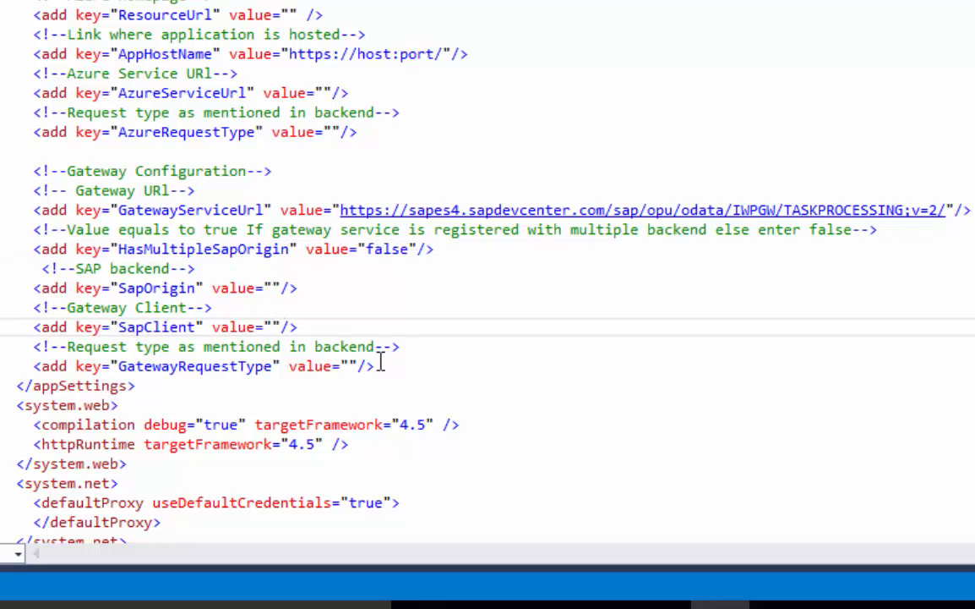
{"action": "type", "text": "800"}
{"action": "left_click", "coordinate": [350, 366]}
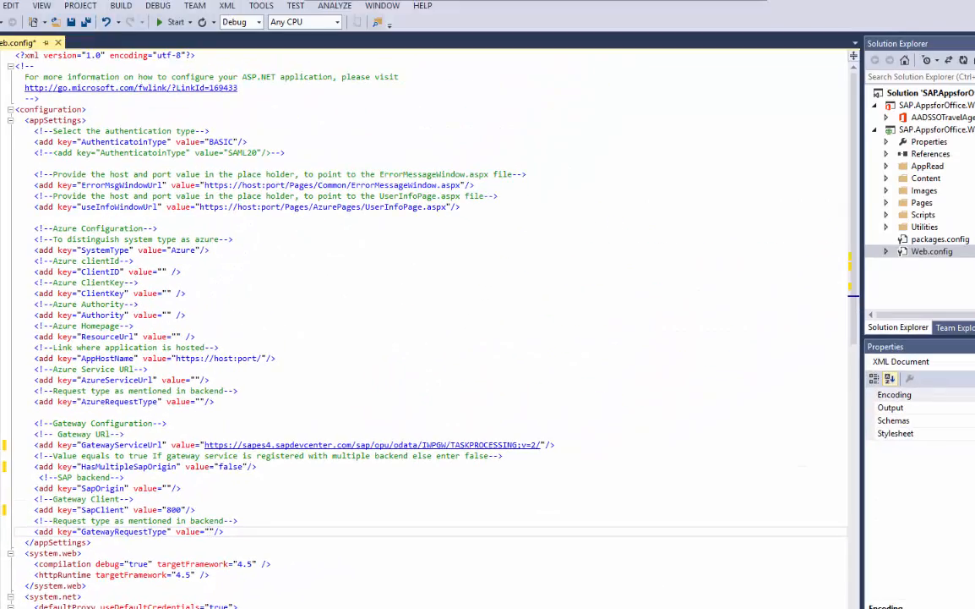
Load the TaskCollection OData feed in a new Edge tab with sap-ds-debug=true.
{"action": "key", "text": "alt+Tab"}
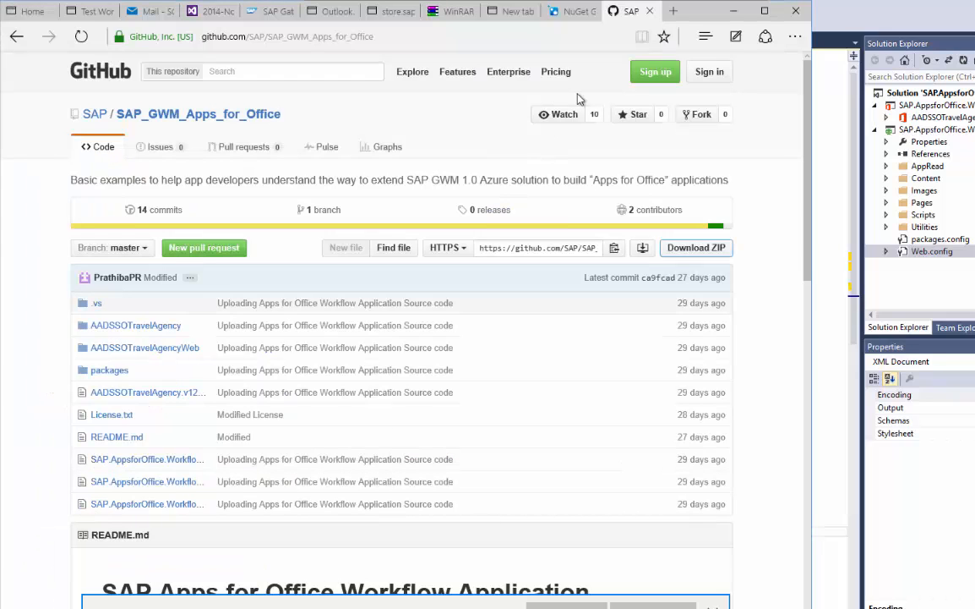
{"action": "left_click", "coordinate": [677, 12]}
{"action": "key", "text": "ctrl+v"}
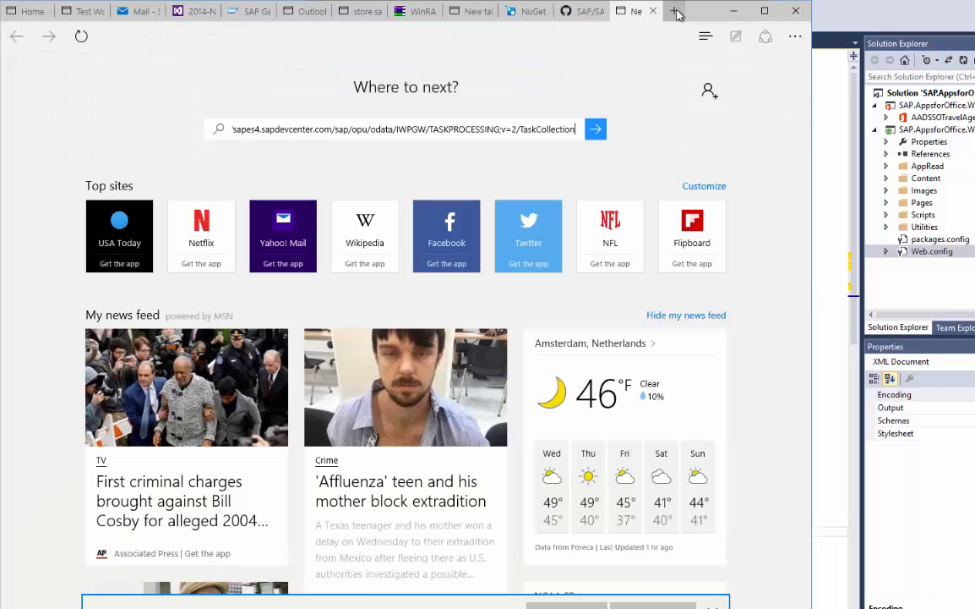
{"action": "type", "text": "ds-debug=true"}
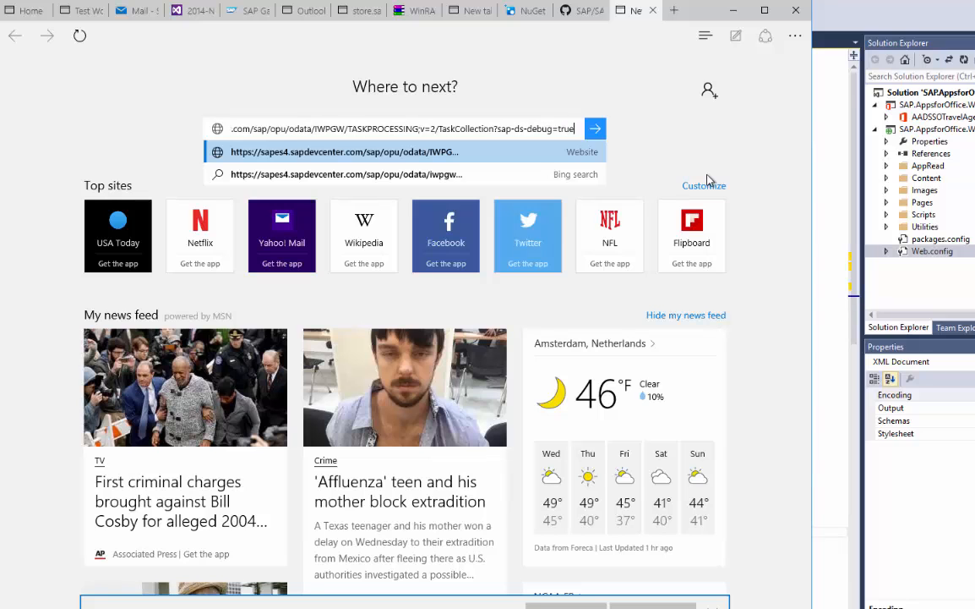
{"action": "key", "text": "Return"}
{"action": "key", "text": "ctrl+f"}
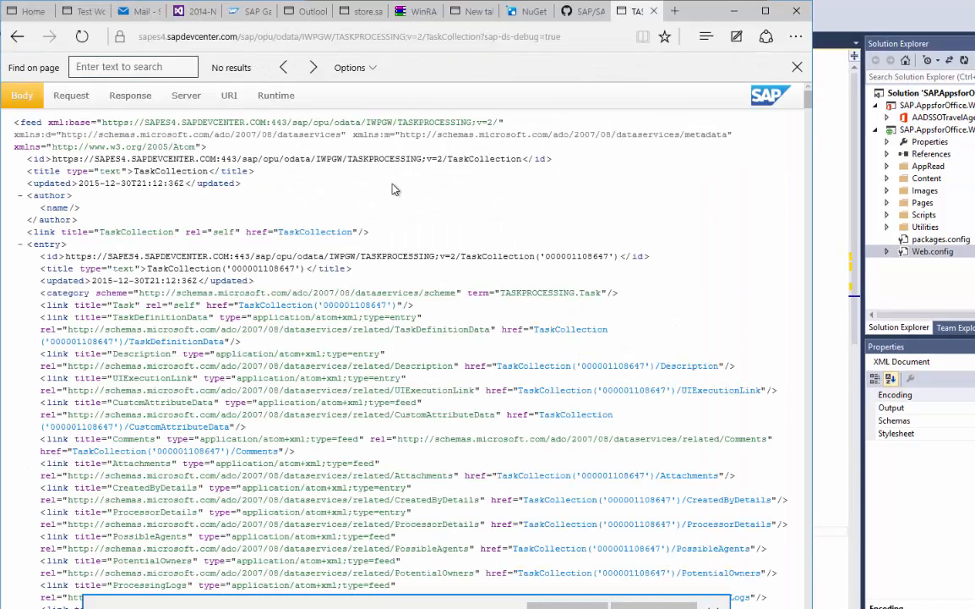
{"action": "type", "text": "TaskDef"}
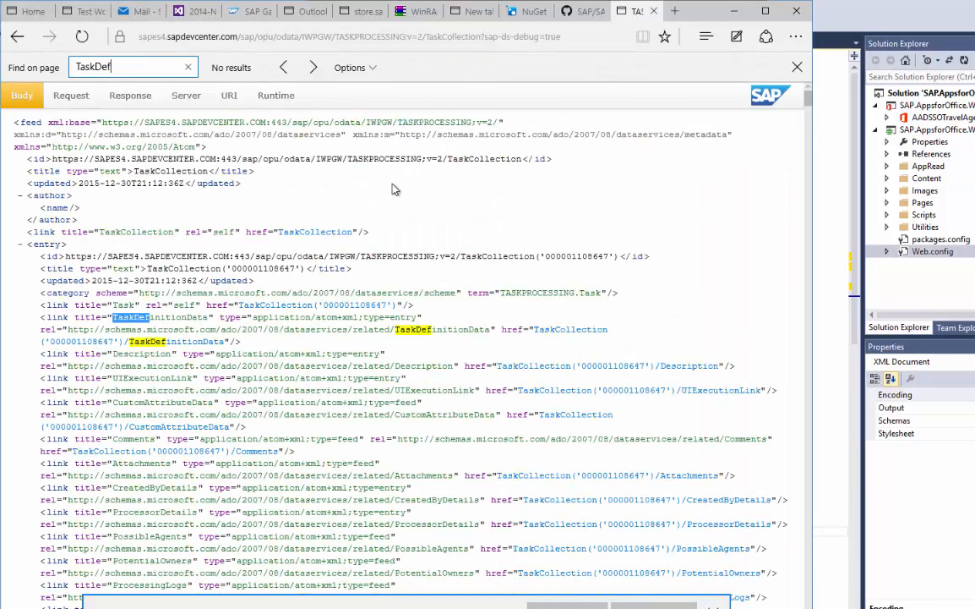
{"action": "type", "text": "initionID"}
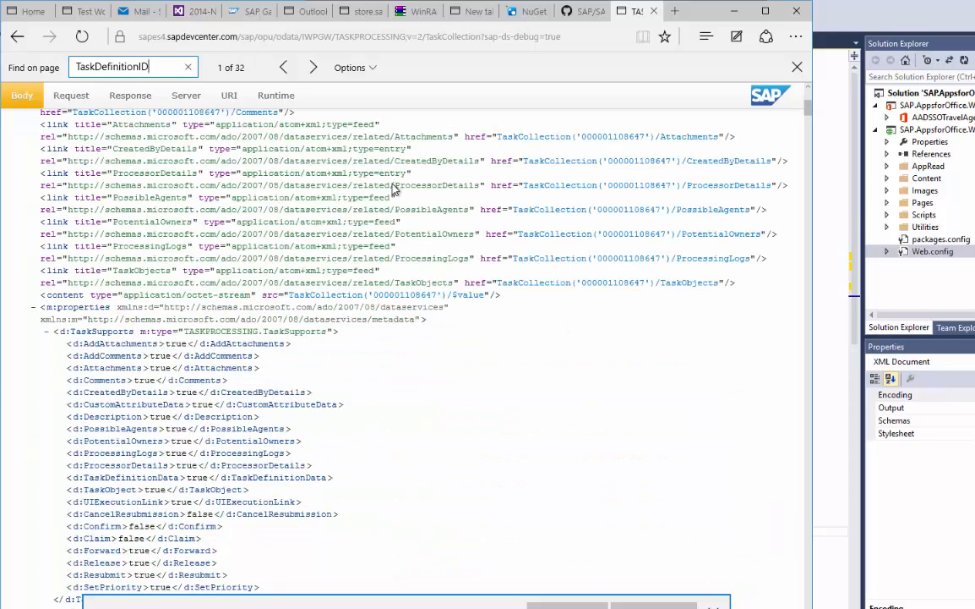
{"action": "scroll", "coordinate": [457, 347], "scroll_direction": "down", "scroll_amount": 2}
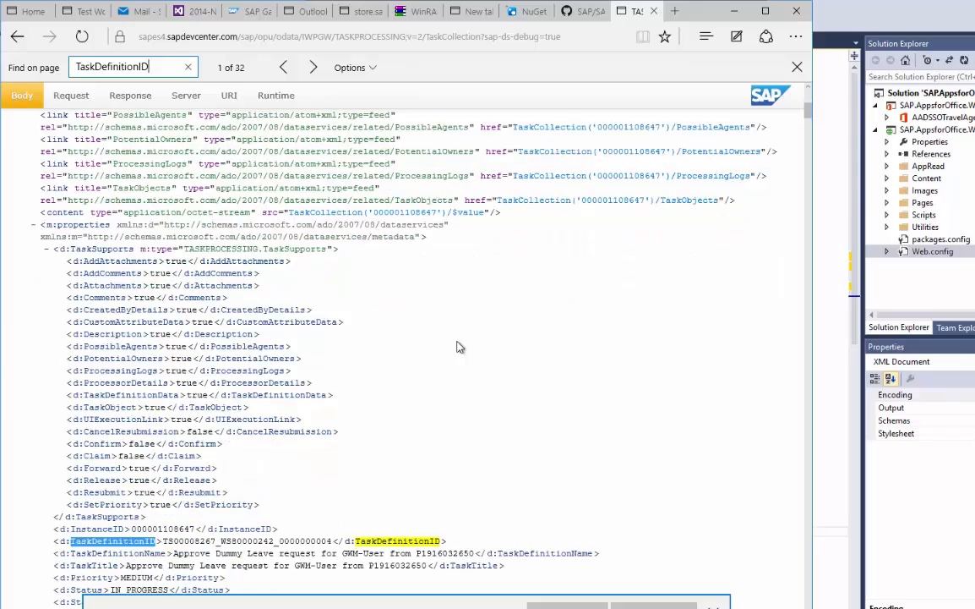
{"action": "left_click", "coordinate": [170, 459]}
{"action": "left_click_drag", "start_coordinate": [169, 460], "coordinate": [312, 459]}
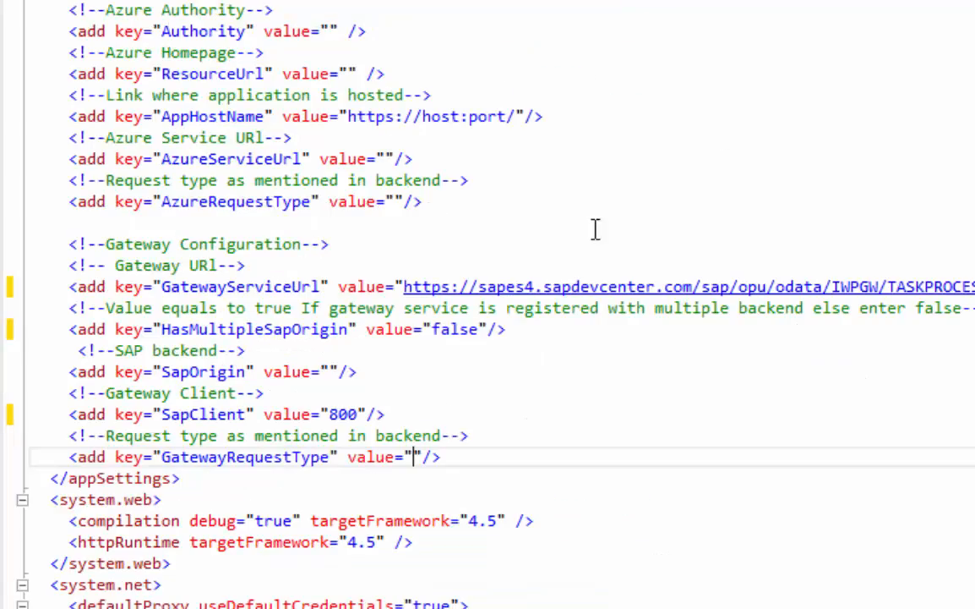
Set GatewayRequestType to the copied task definition ID and save Web.config.
{"action": "key", "text": "ctrl+v"}
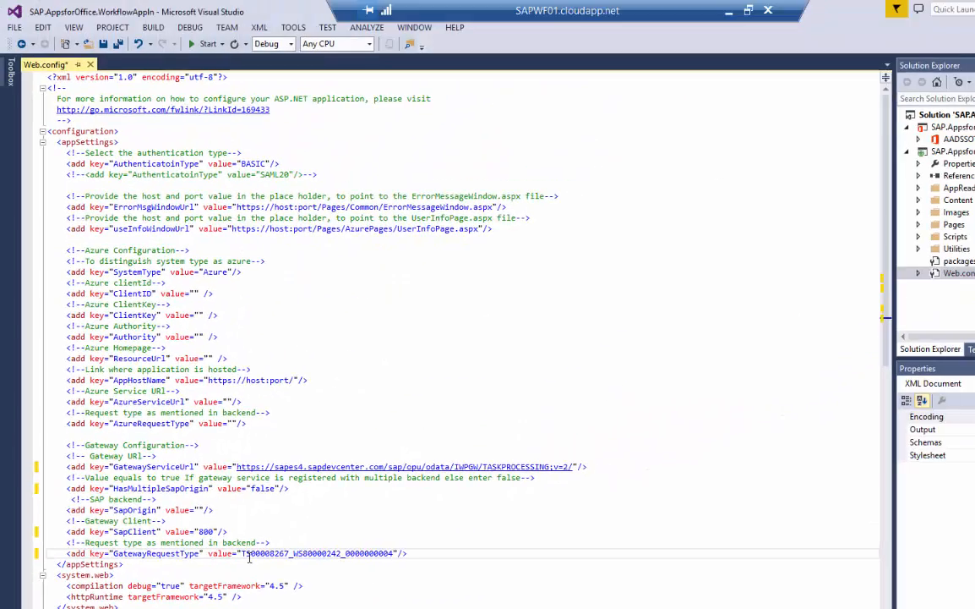
{"action": "key", "text": "ctrl+s"}
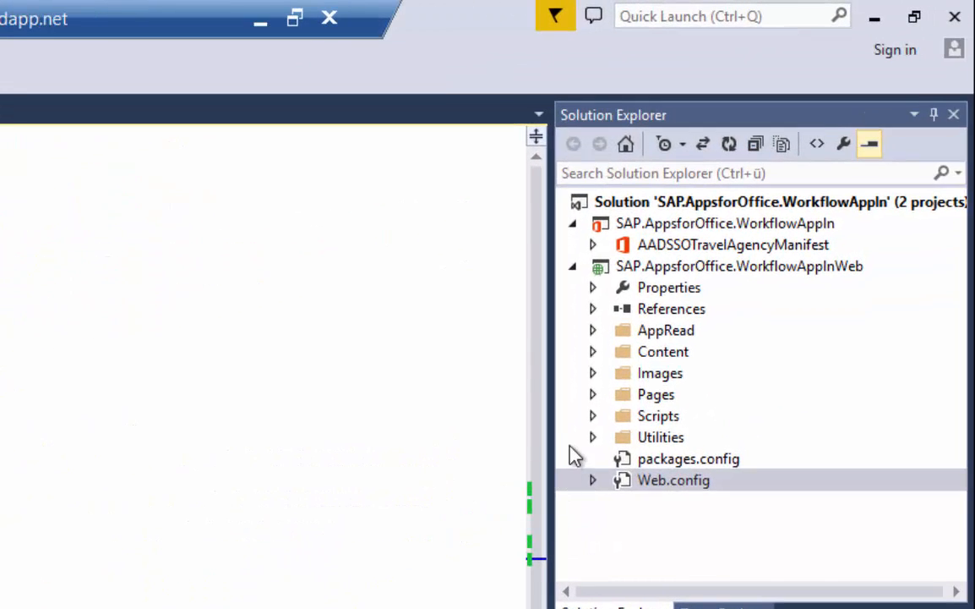
{"action": "left_click", "coordinate": [589, 437]}
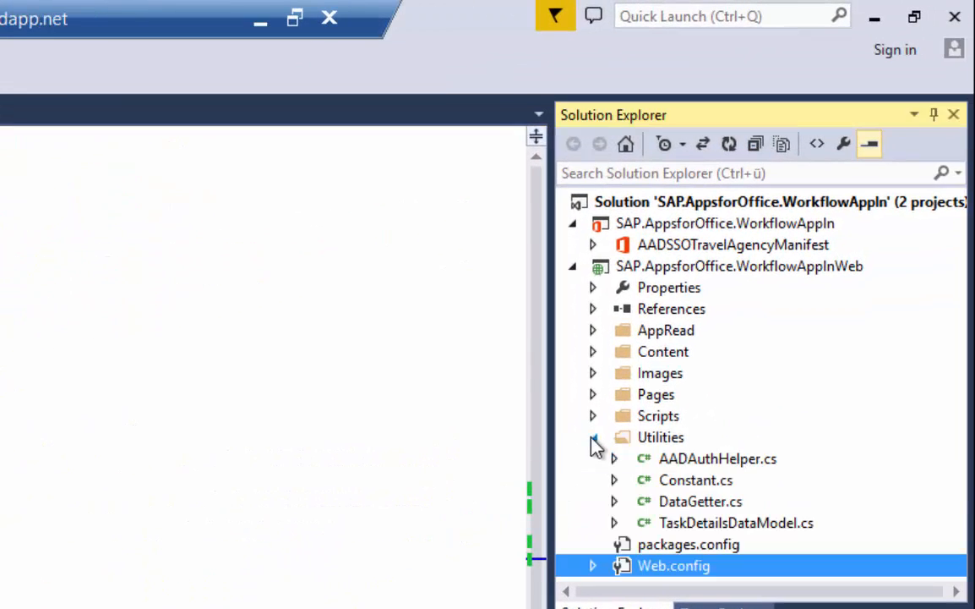
{"action": "double_click", "coordinate": [680, 480]}
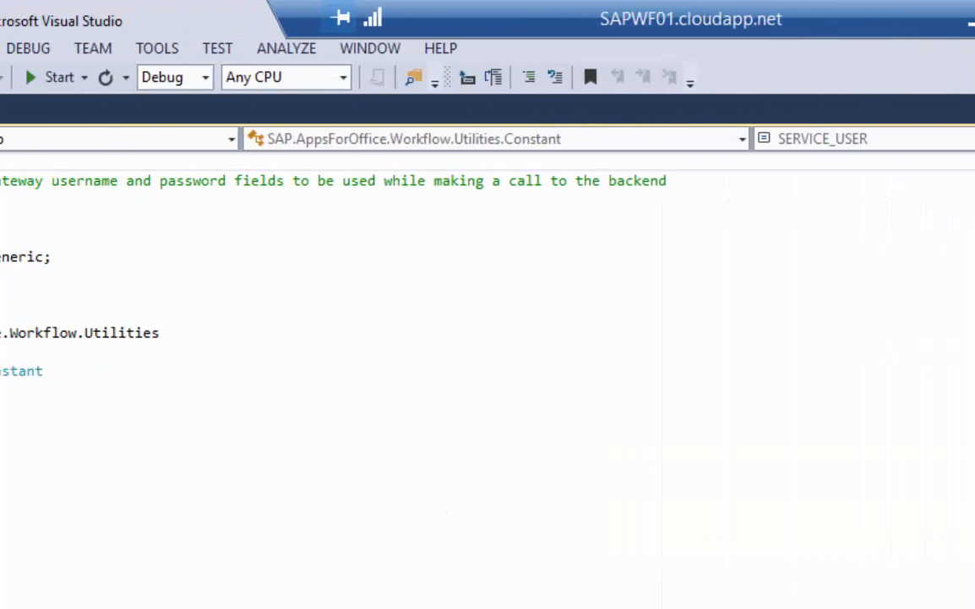
Enter the gateway service username and password in Constant.cs, save it, and open DataGetter.cs.
{"action": "left_click", "coordinate": [448, 447]}
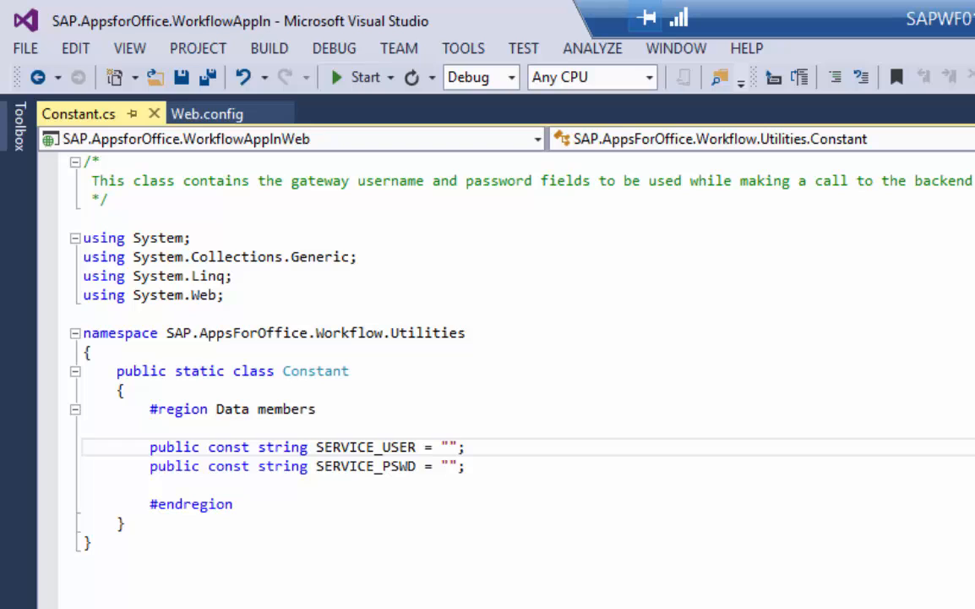
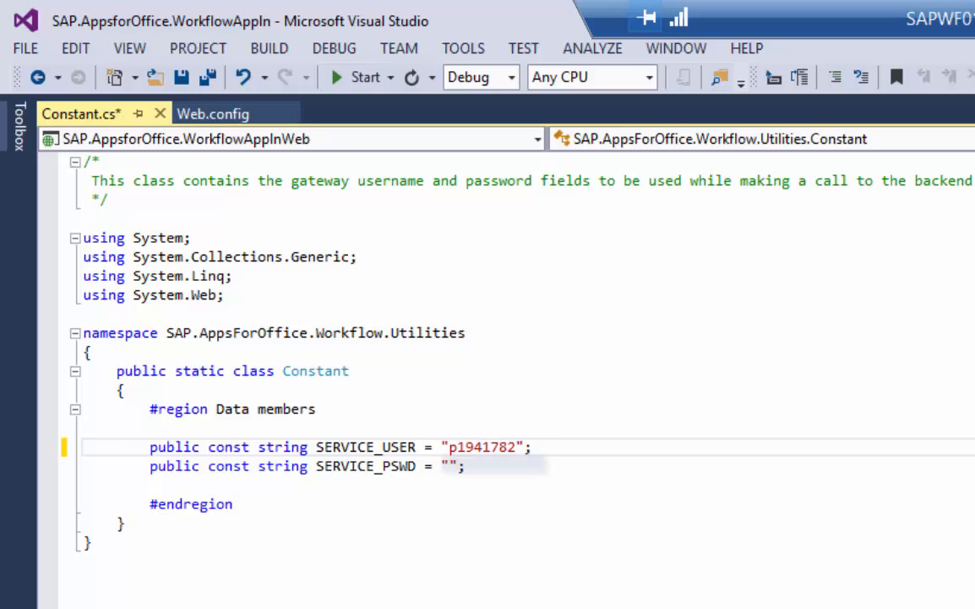
{"action": "key", "text": "Down"}
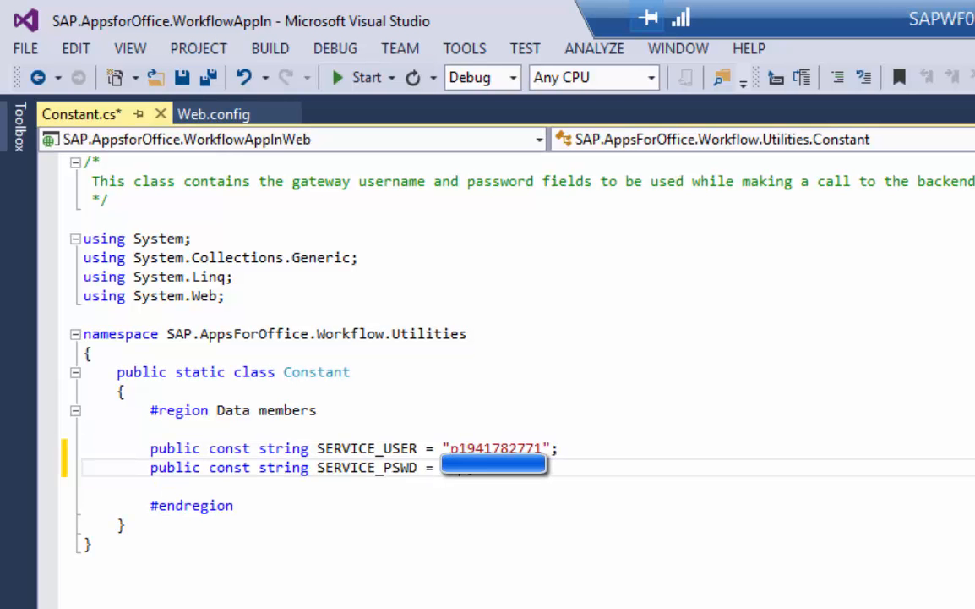
{"action": "key", "text": "ctrl+s"}
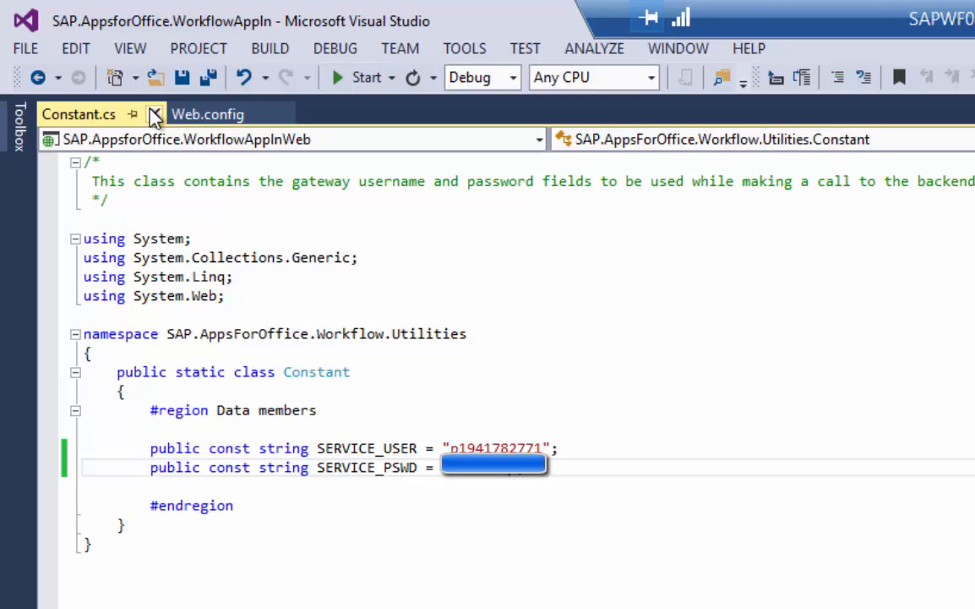
{"action": "left_click", "coordinate": [153, 114]}
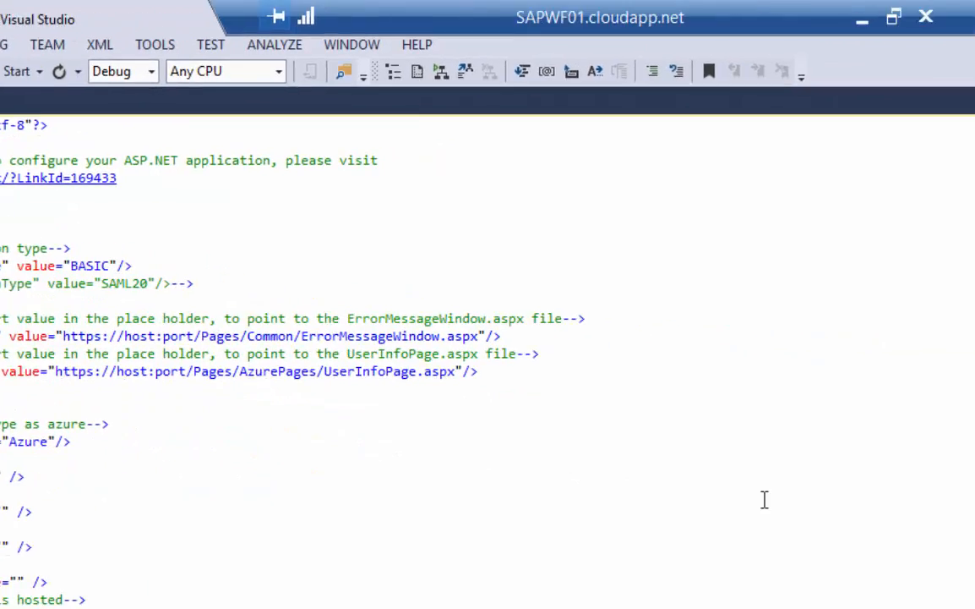
{"action": "left_click", "coordinate": [757, 421]}
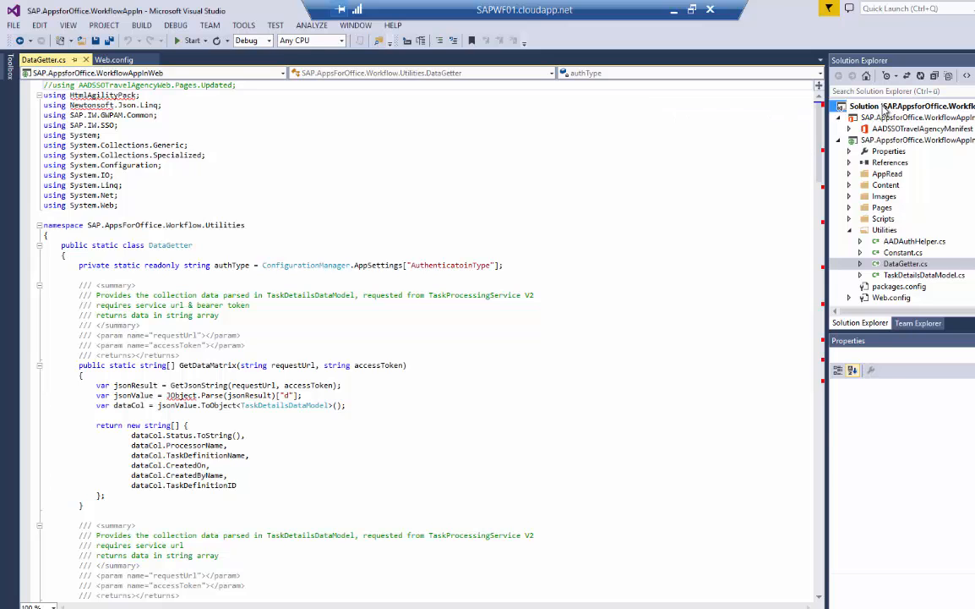
Install Json.NET into the WorkflowAppIn project via the solution's NuGet package manager.
{"action": "right_click", "coordinate": [885, 110]}
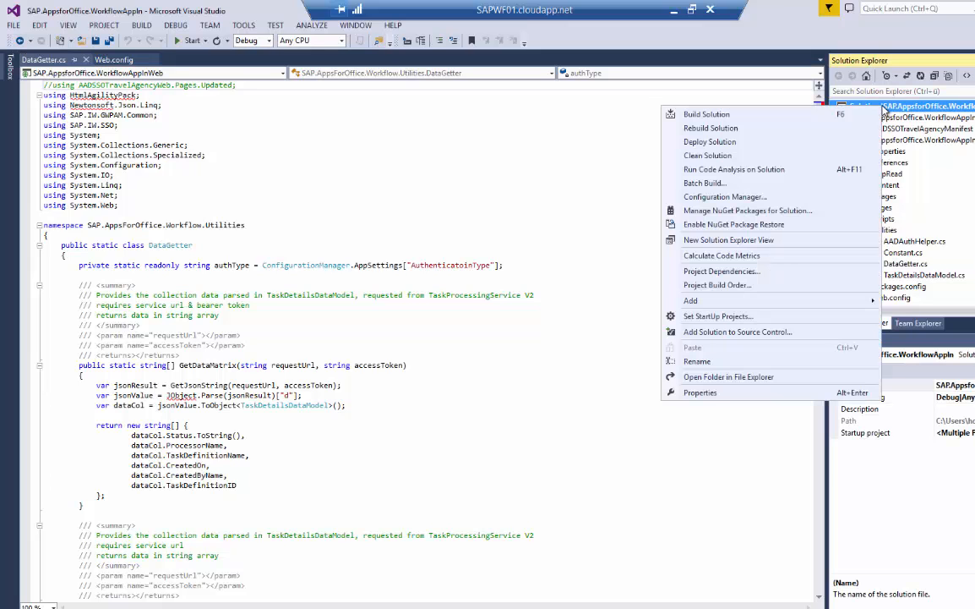
{"action": "left_click", "coordinate": [778, 211]}
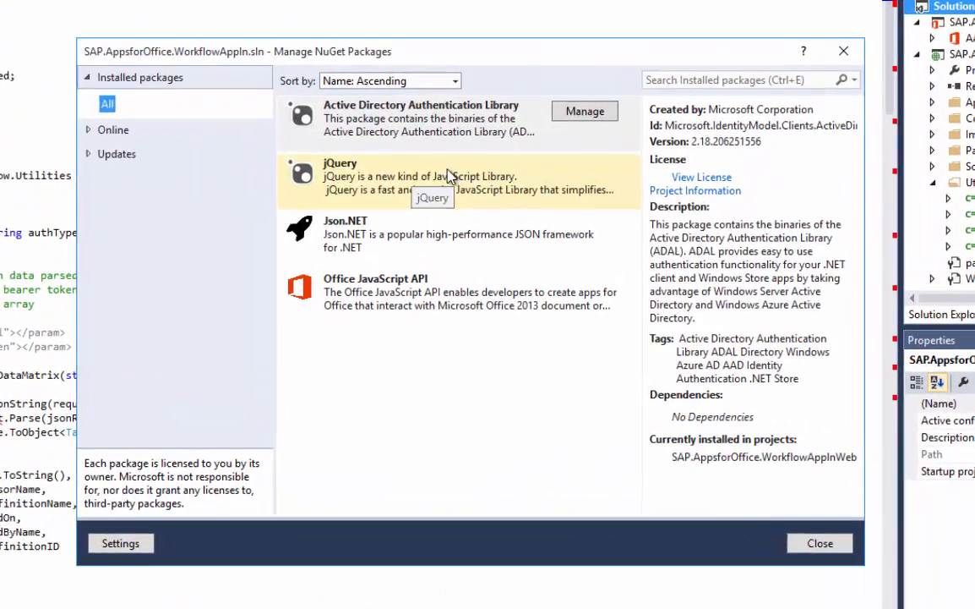
{"action": "left_click", "coordinate": [511, 225]}
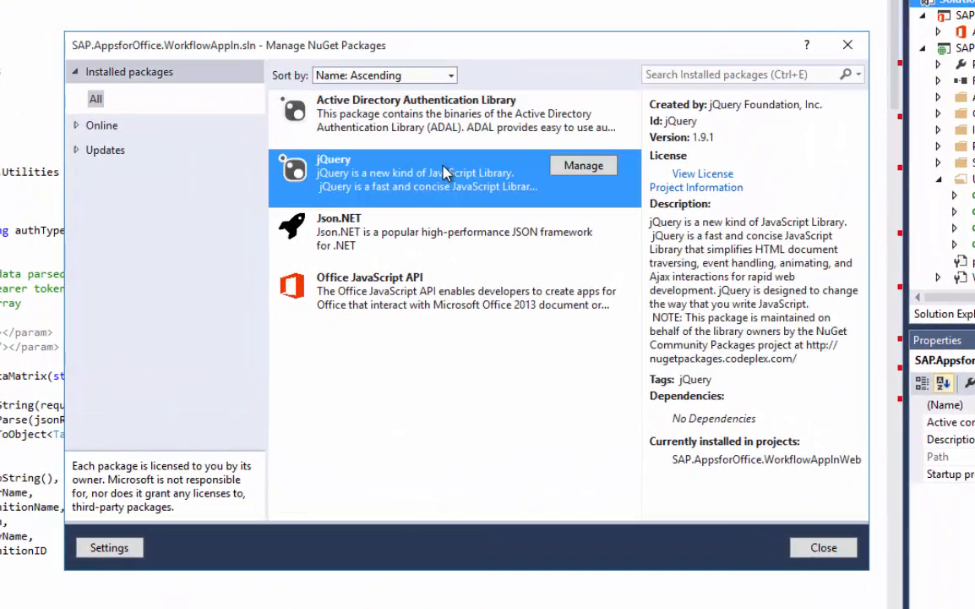
{"action": "left_click", "coordinate": [430, 224]}
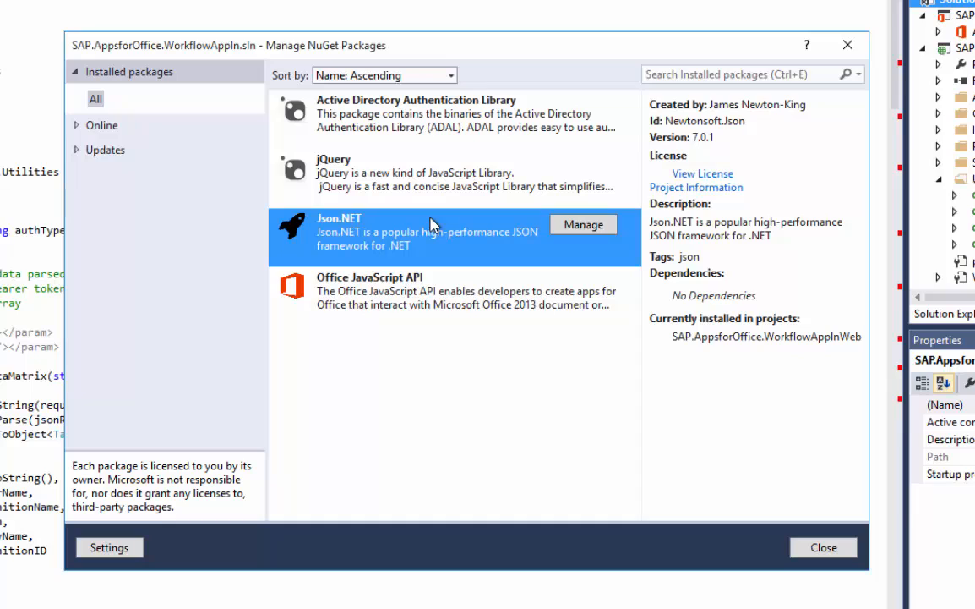
{"action": "left_click", "coordinate": [578, 228]}
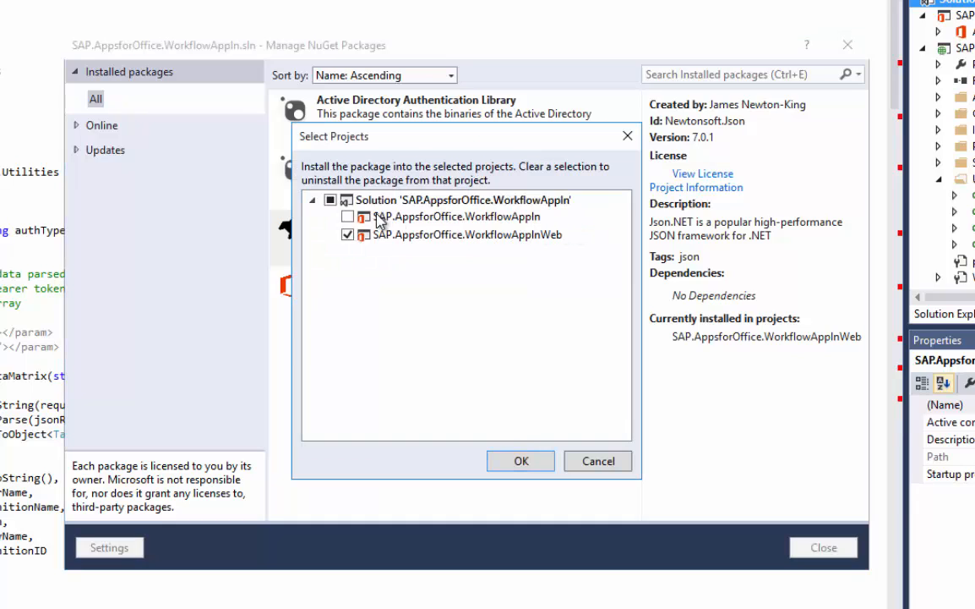
{"action": "left_click", "coordinate": [345, 216]}
{"action": "left_click", "coordinate": [519, 461]}
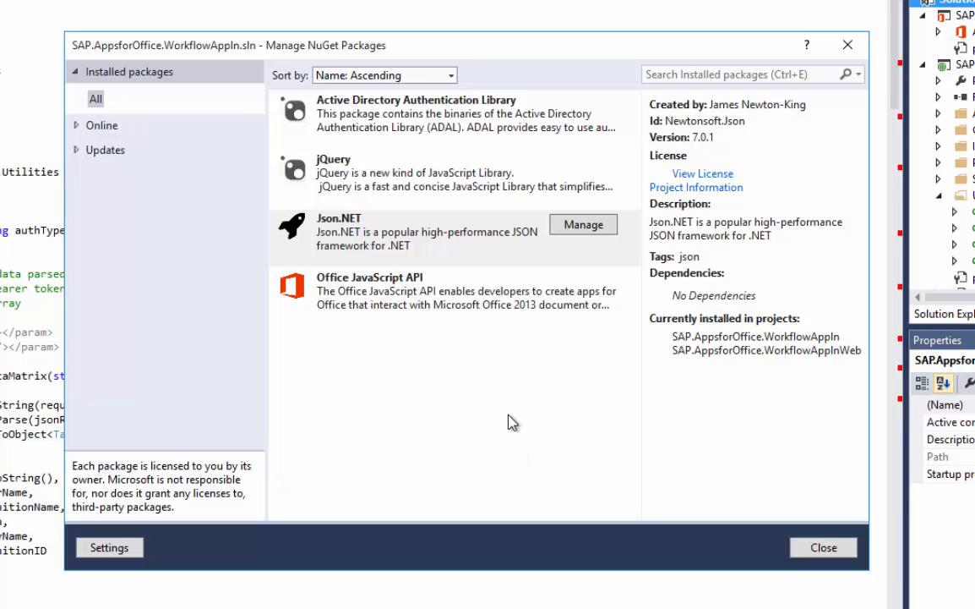
{"action": "left_click", "coordinate": [411, 245]}
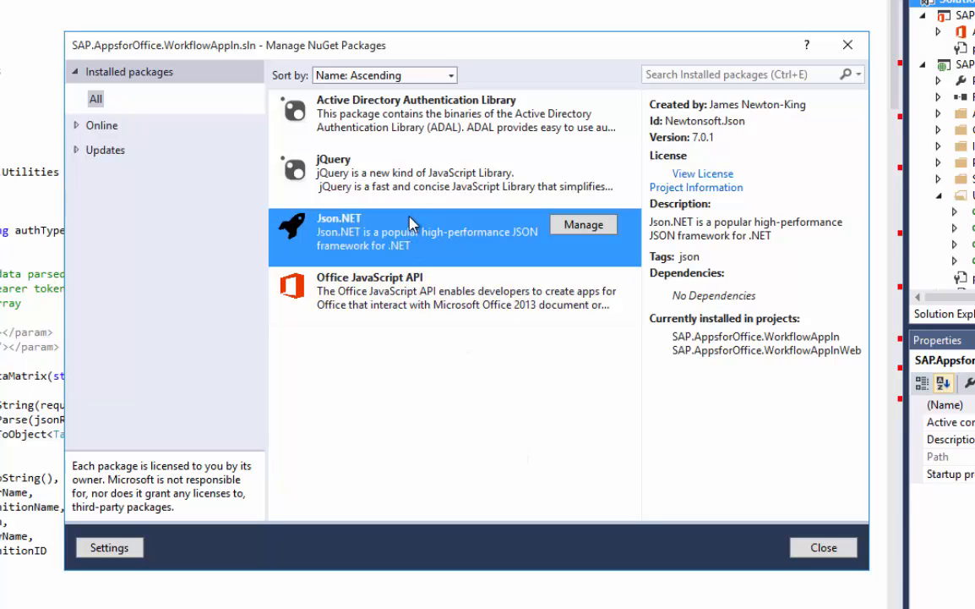
Search installed packages for HTMLAgilityPack, then list the online nuget.org packages.
{"action": "left_click", "coordinate": [659, 75]}
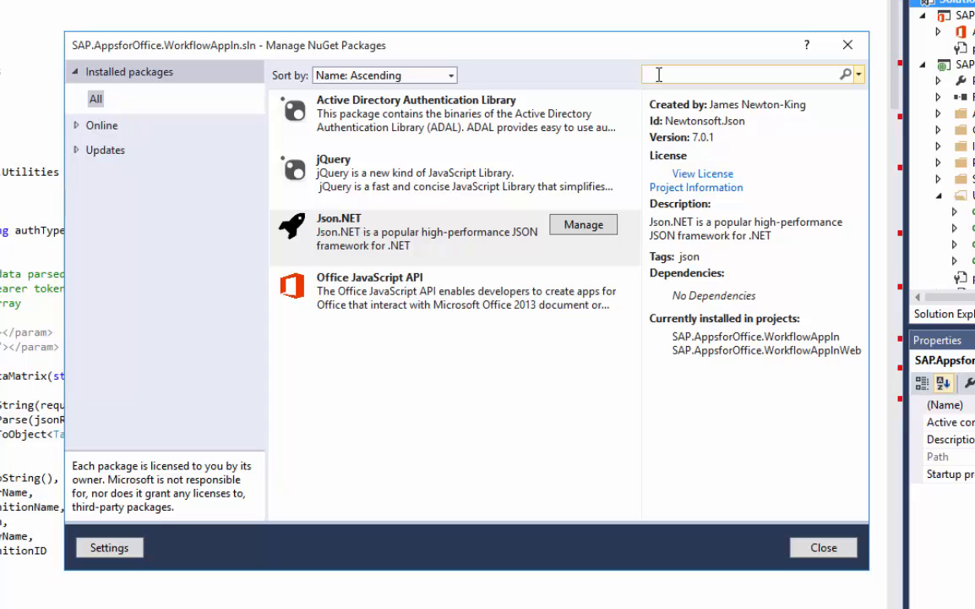
{"action": "type", "text": "HTMLAgi"}
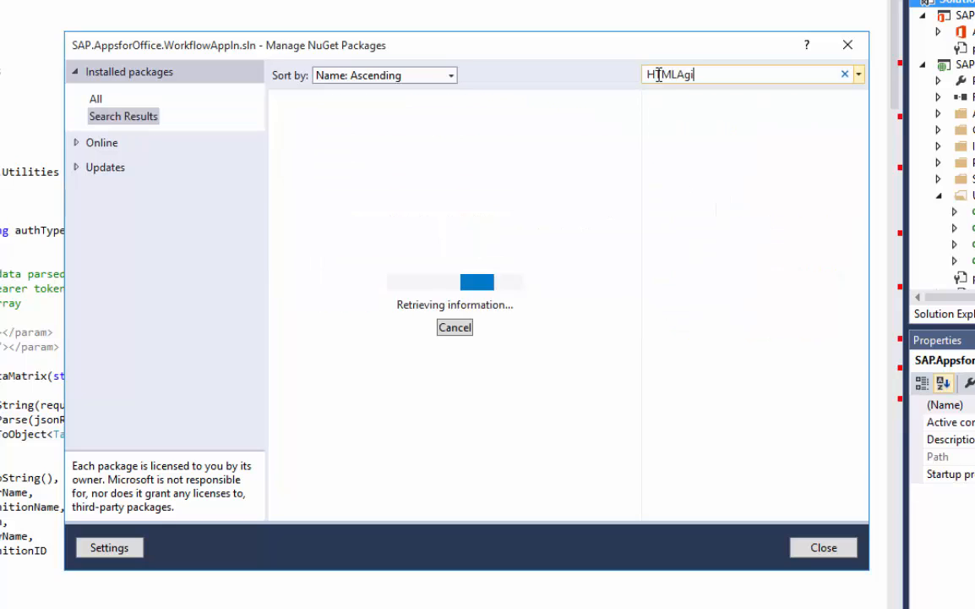
{"action": "type", "text": "lityPack"}
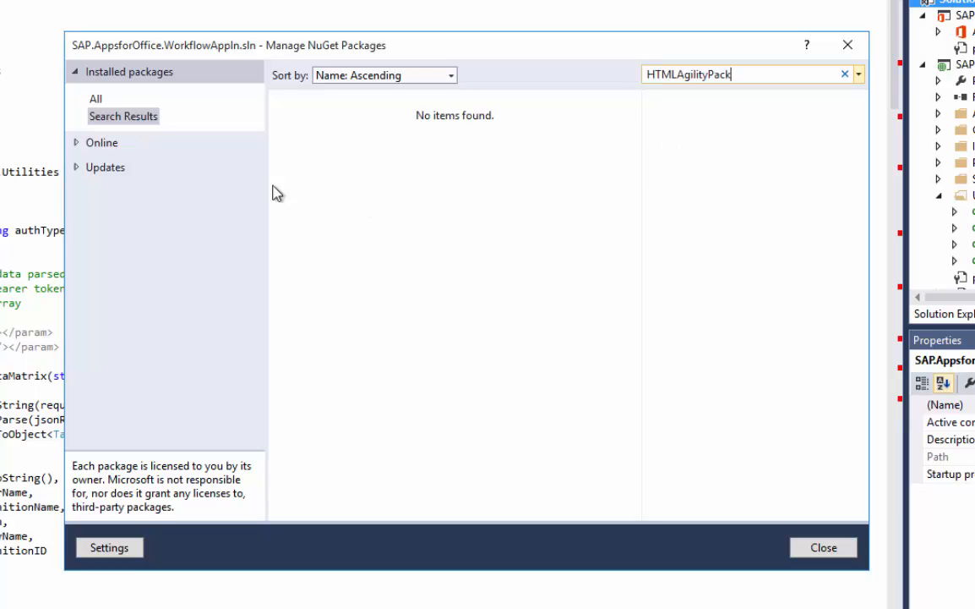
{"action": "left_click", "coordinate": [112, 143]}
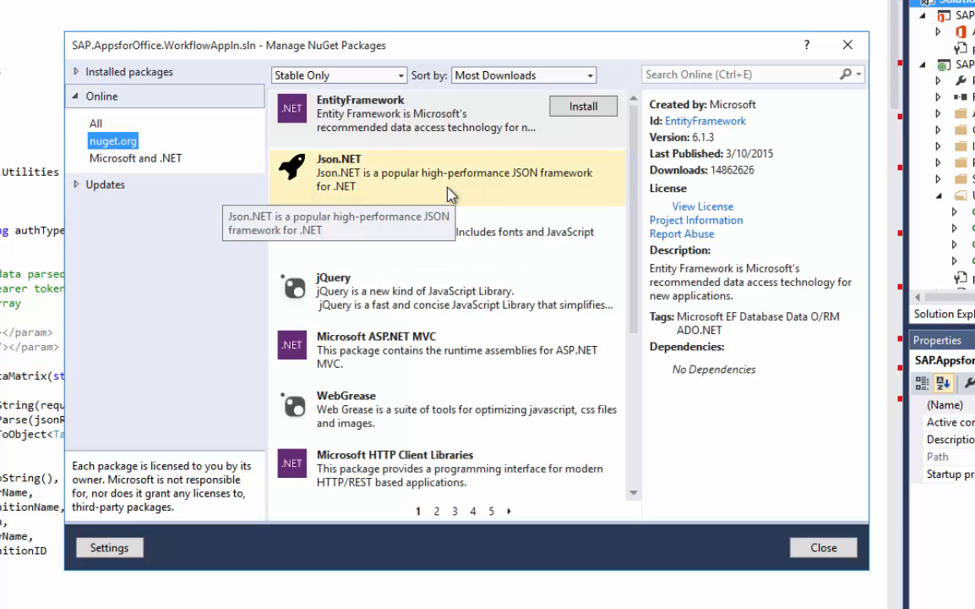
Install the latest Json.NET from nuget.org into both projects.
{"action": "left_click", "coordinate": [449, 193]}
{"action": "left_click", "coordinate": [584, 165]}
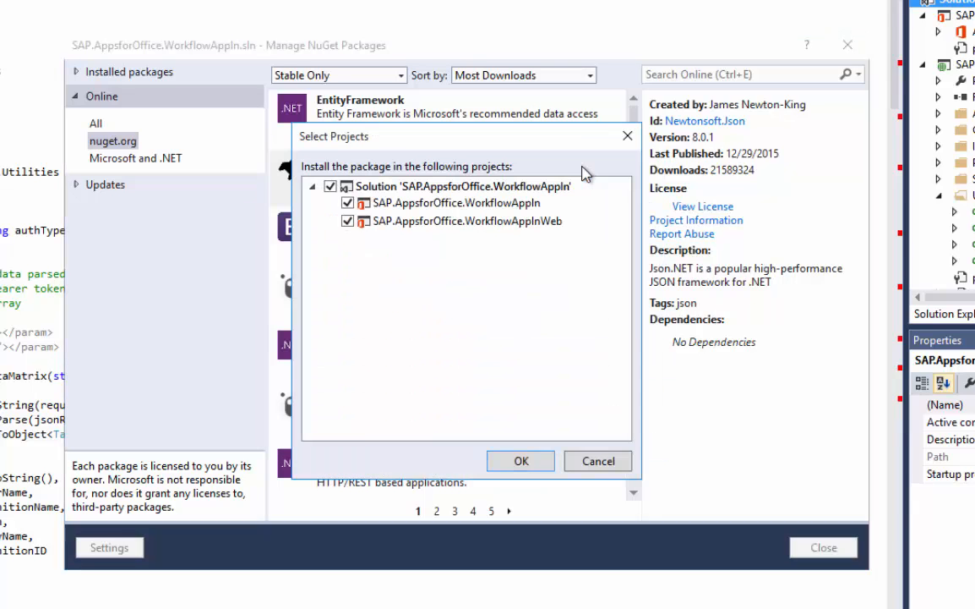
{"action": "left_click", "coordinate": [522, 460]}
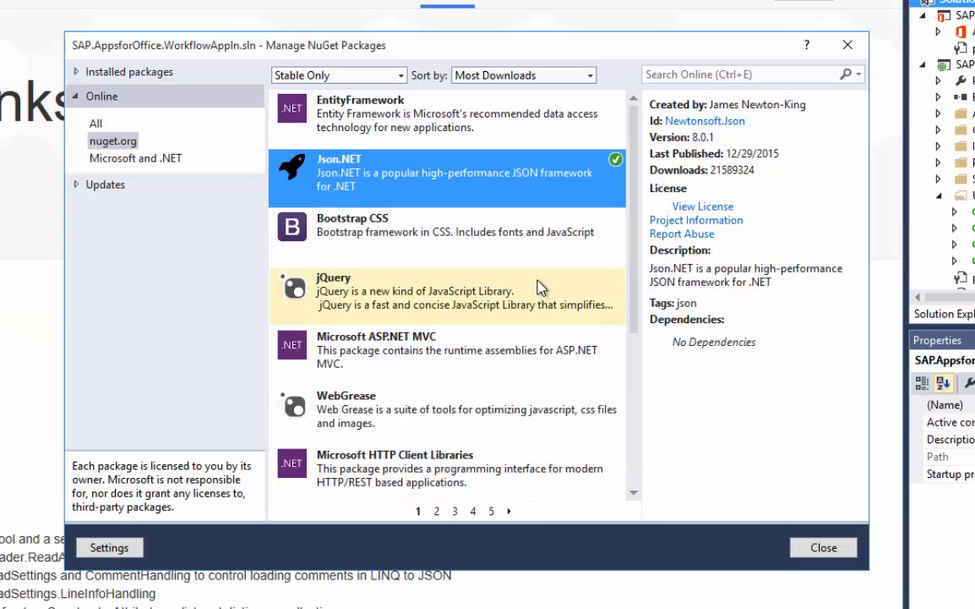
Search nuget.org for HtmlAgilityPack and install it into both projects.
{"action": "left_click", "coordinate": [677, 74]}
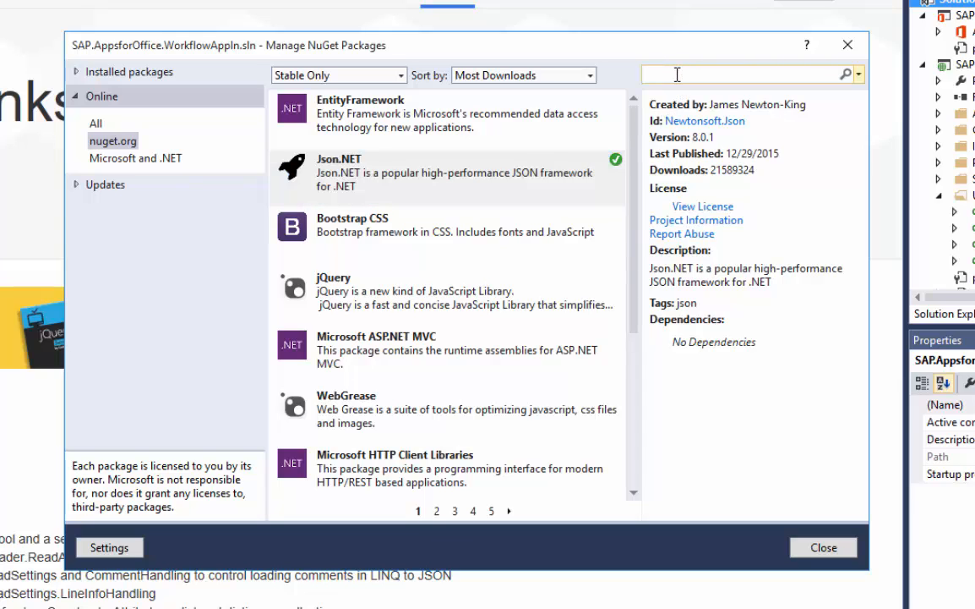
{"action": "type", "text": "HTML"}
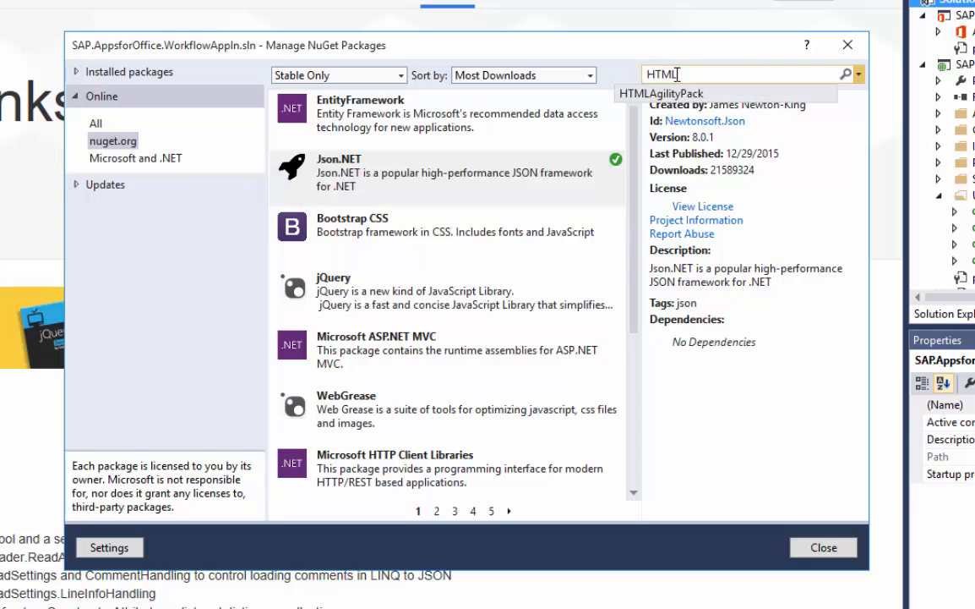
{"action": "type", "text": "Agi"}
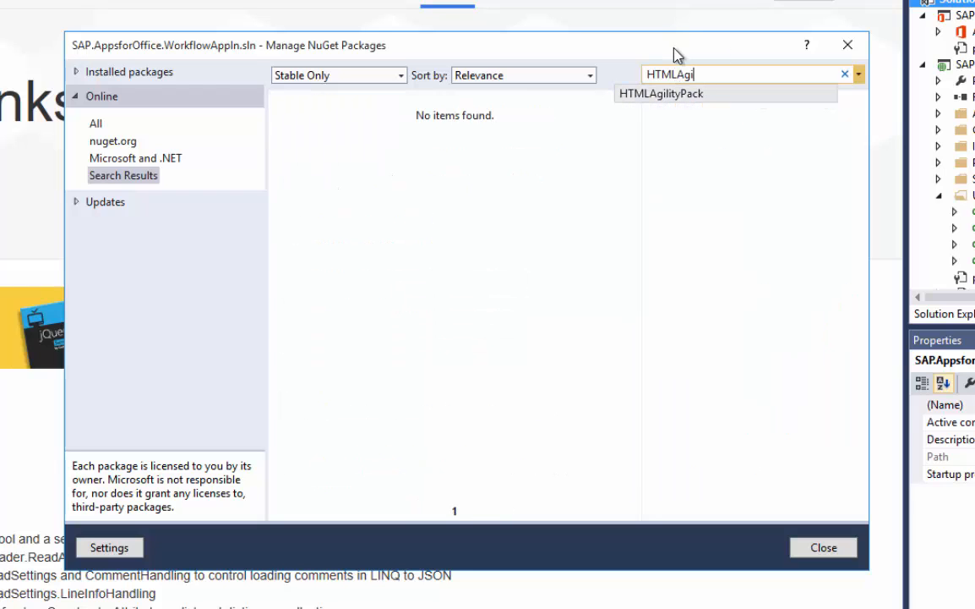
{"action": "left_click", "coordinate": [661, 95]}
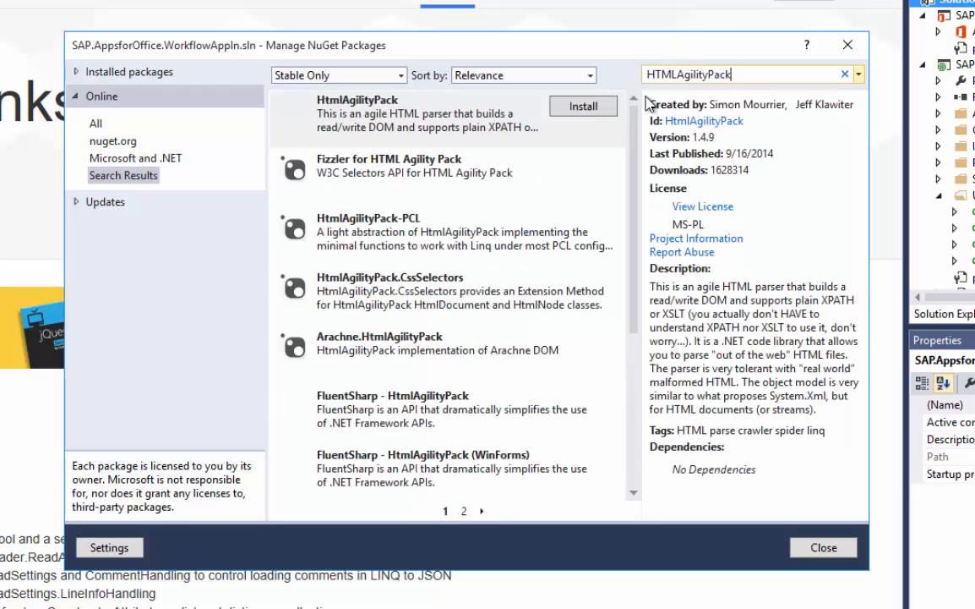
{"action": "left_click", "coordinate": [578, 109]}
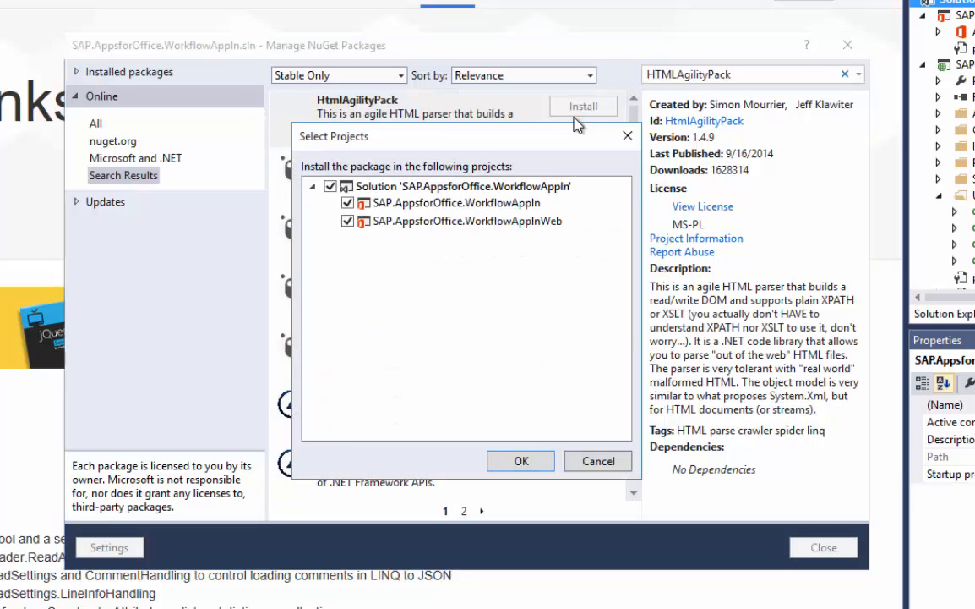
{"action": "left_click", "coordinate": [501, 461]}
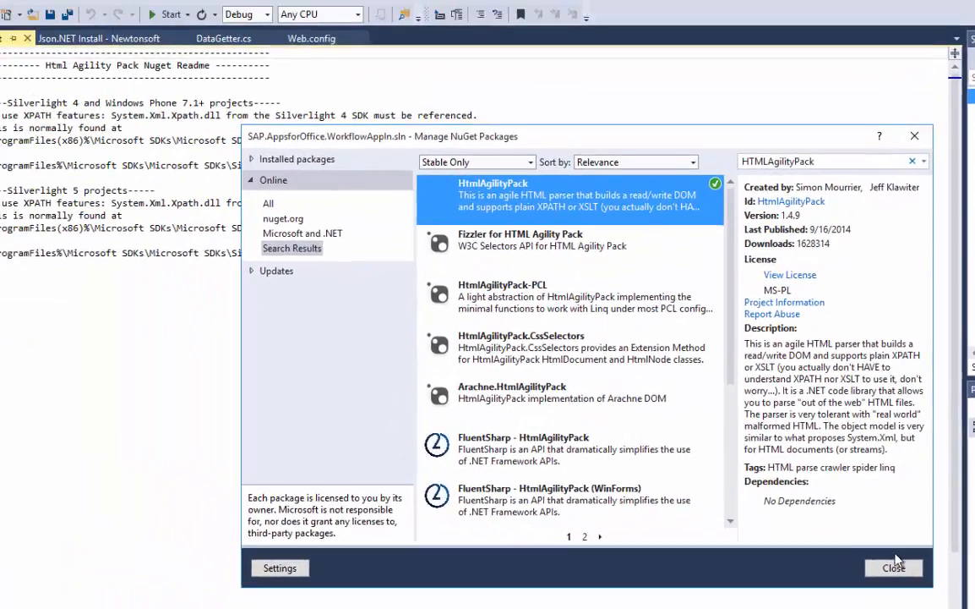
Close the NuGet package manager, the HtmlAgilityPack readme and the Json.NET install page.
{"action": "left_click", "coordinate": [824, 547]}
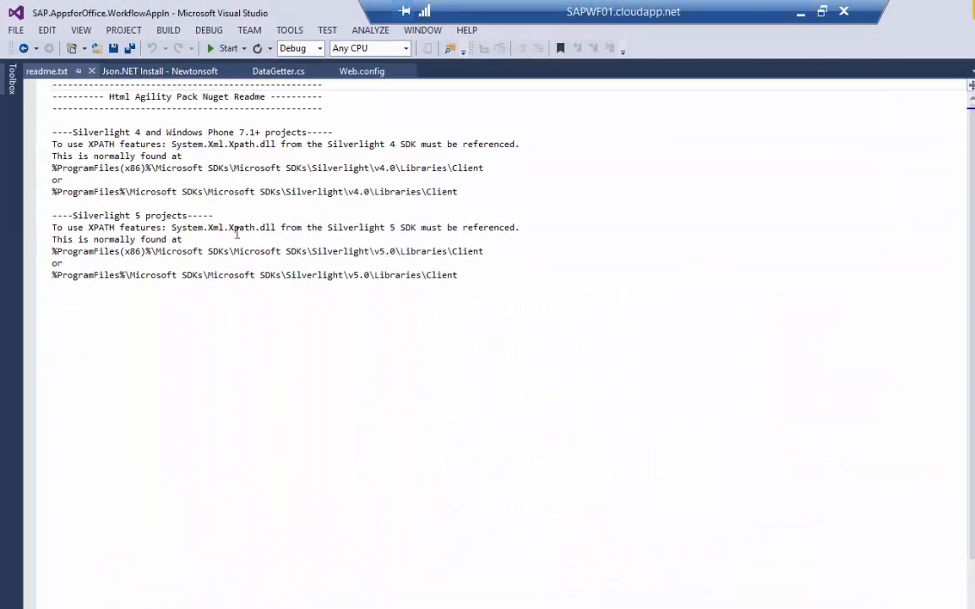
{"action": "left_click", "coordinate": [92, 71]}
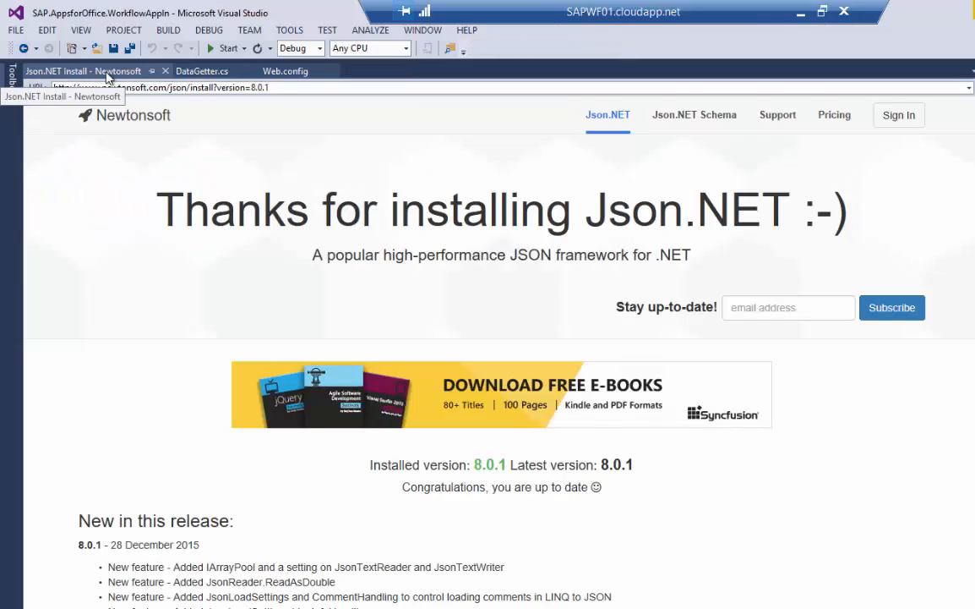
{"action": "left_click", "coordinate": [164, 71]}
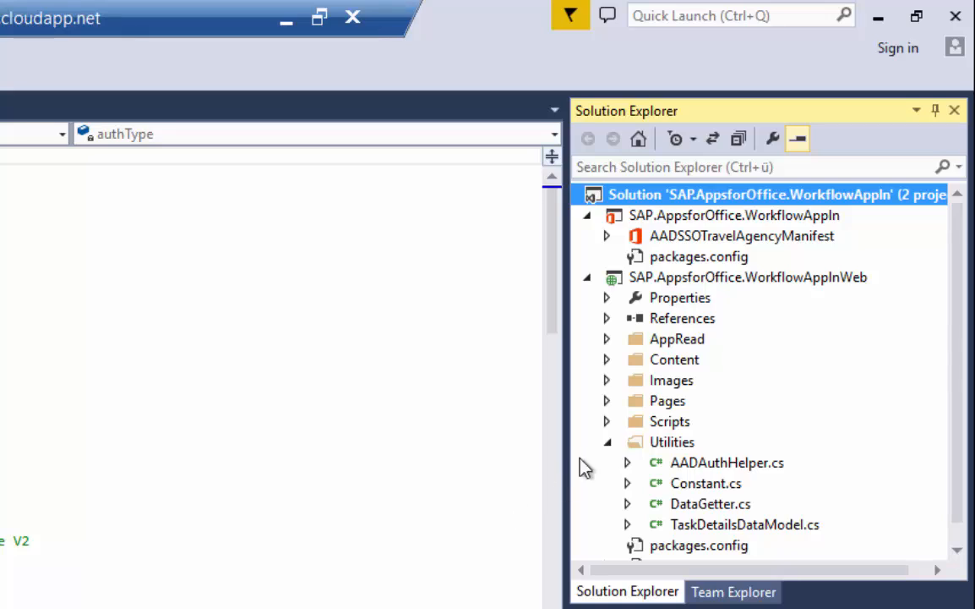
Open DefaultForGateway.aspx.cs from Pages > GatewayPages and find startDate.
{"action": "left_click", "coordinate": [606, 401]}
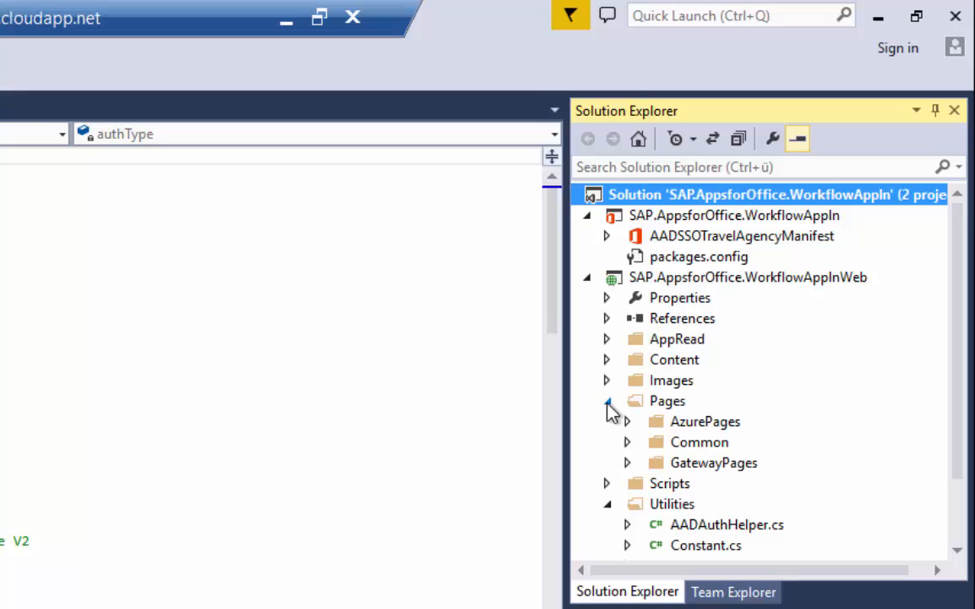
{"action": "left_click", "coordinate": [628, 462]}
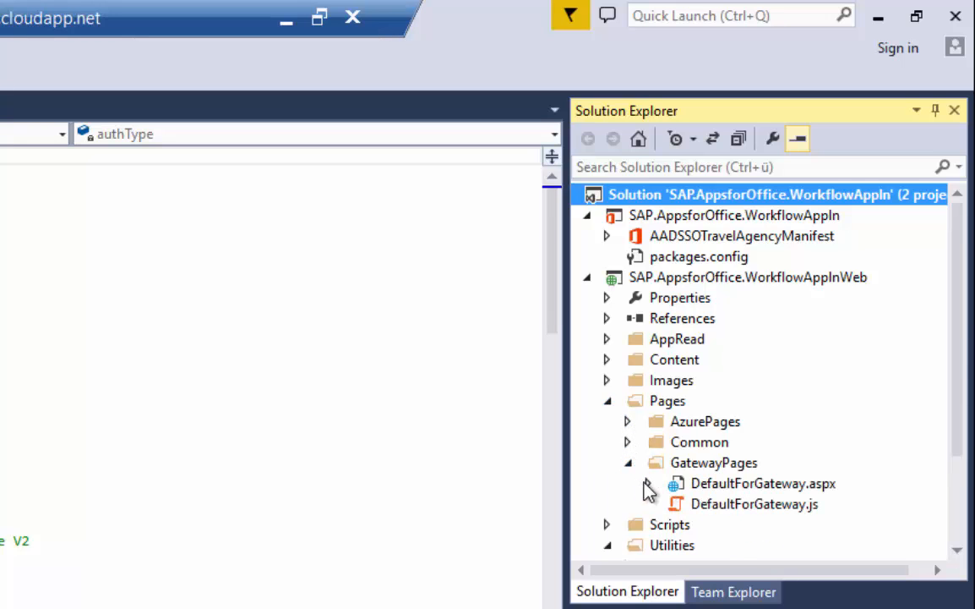
{"action": "left_click", "coordinate": [648, 483]}
{"action": "double_click", "coordinate": [694, 505]}
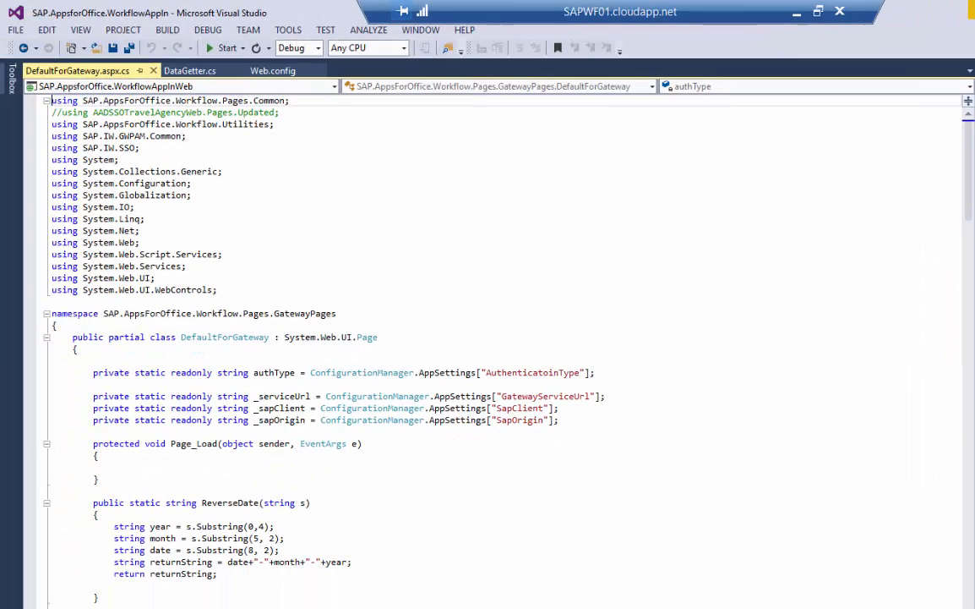
{"action": "left_click", "coordinate": [786, 385]}
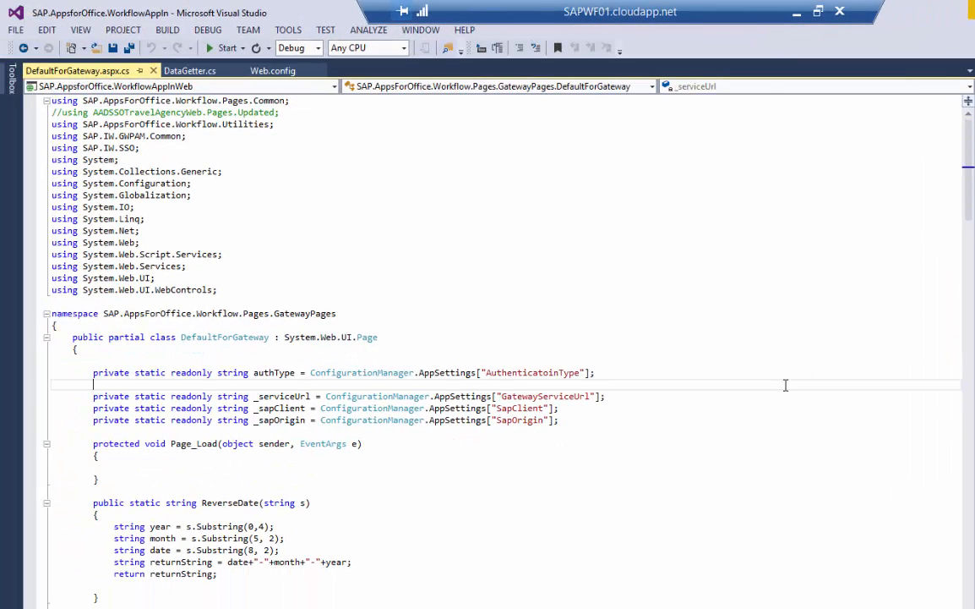
{"action": "key", "text": "ctrl+f"}
{"action": "type", "text": "startDate"}
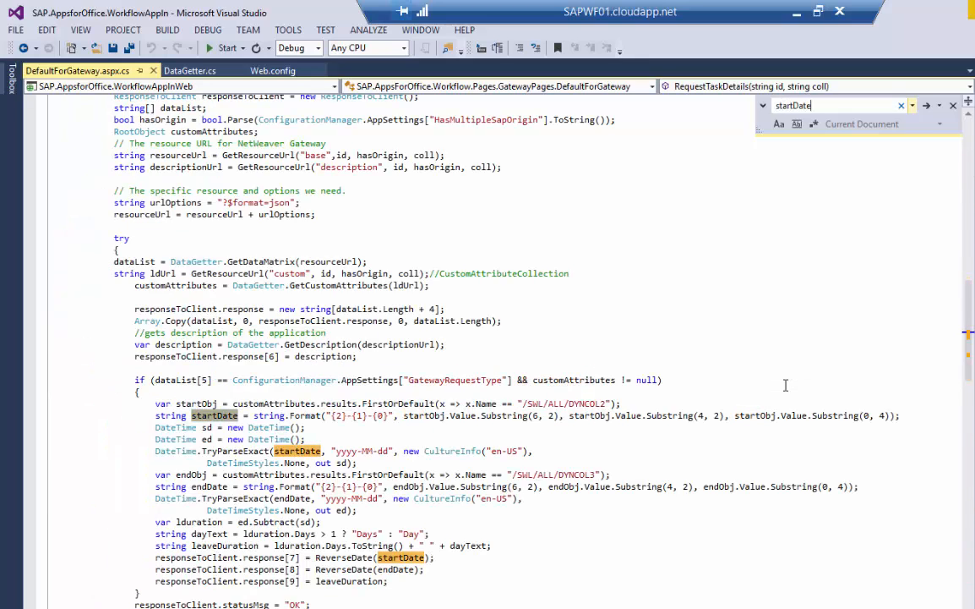
Hard-code startDate 2016-04-01 and endDate 2016-04-14, comment out the parsing, and save.
{"action": "left_click", "coordinate": [255, 415]}
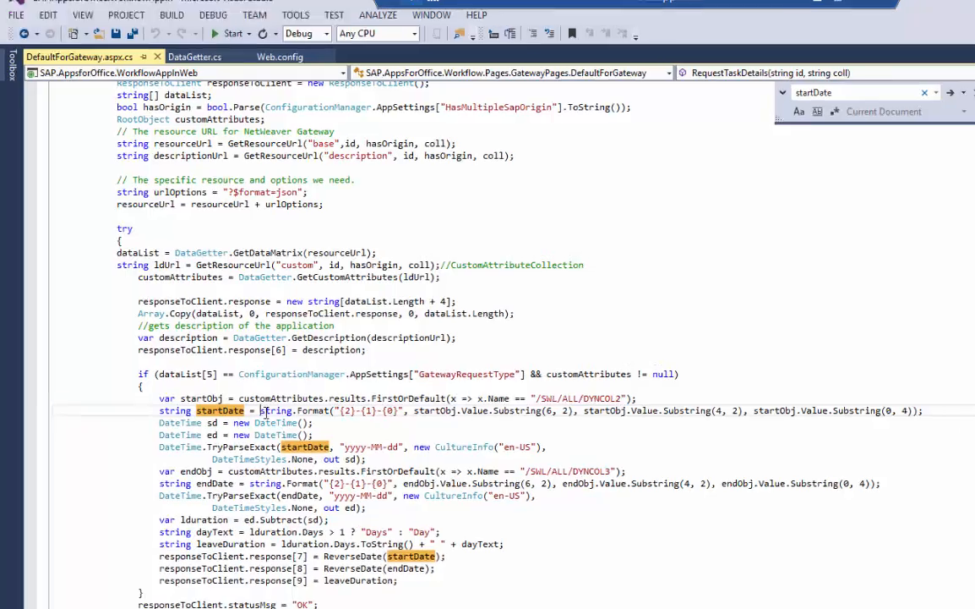
{"action": "type", "text": "\"2015-"}
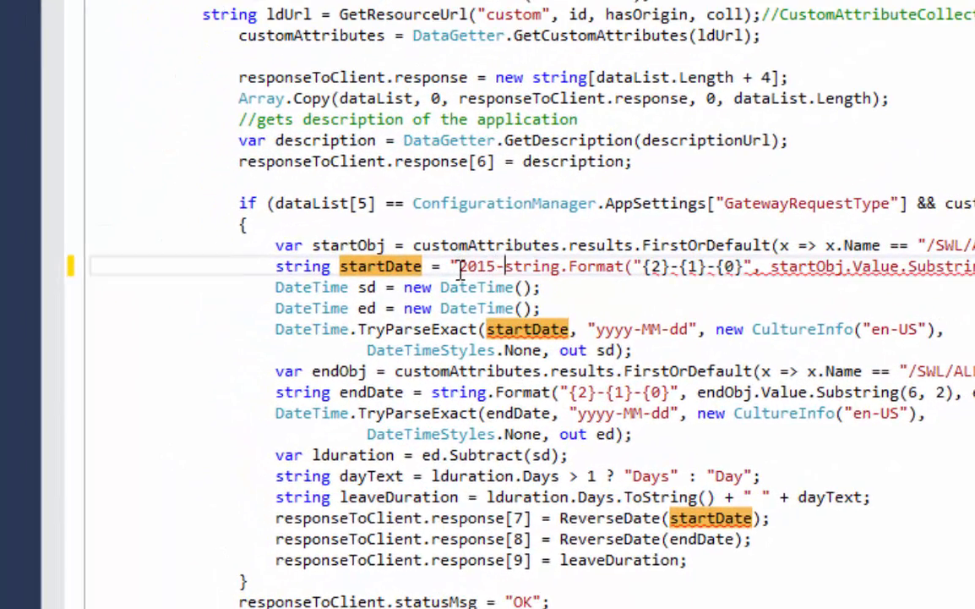
{"action": "type", "text": "04-01"}
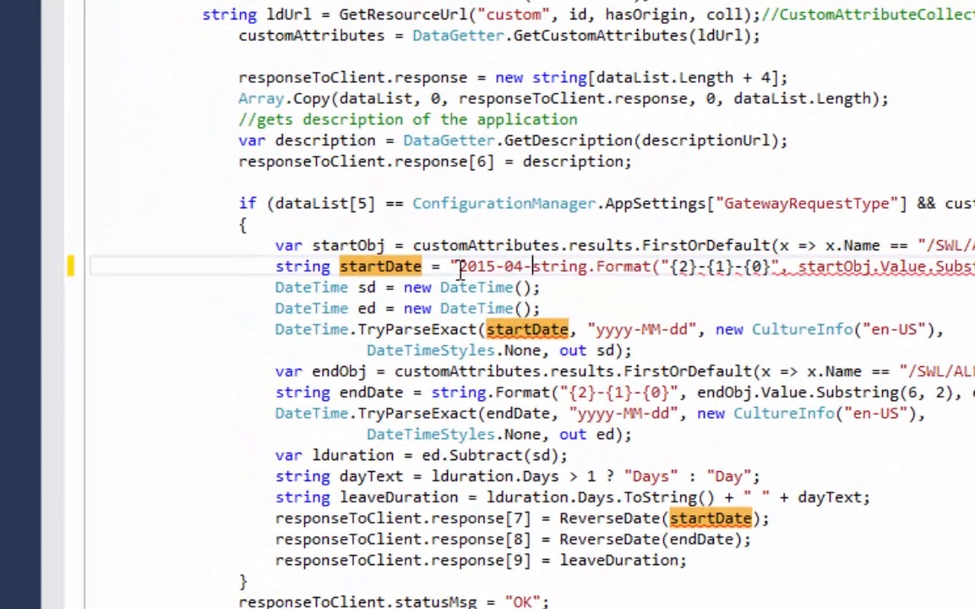
{"action": "type", "text": "\" // "}
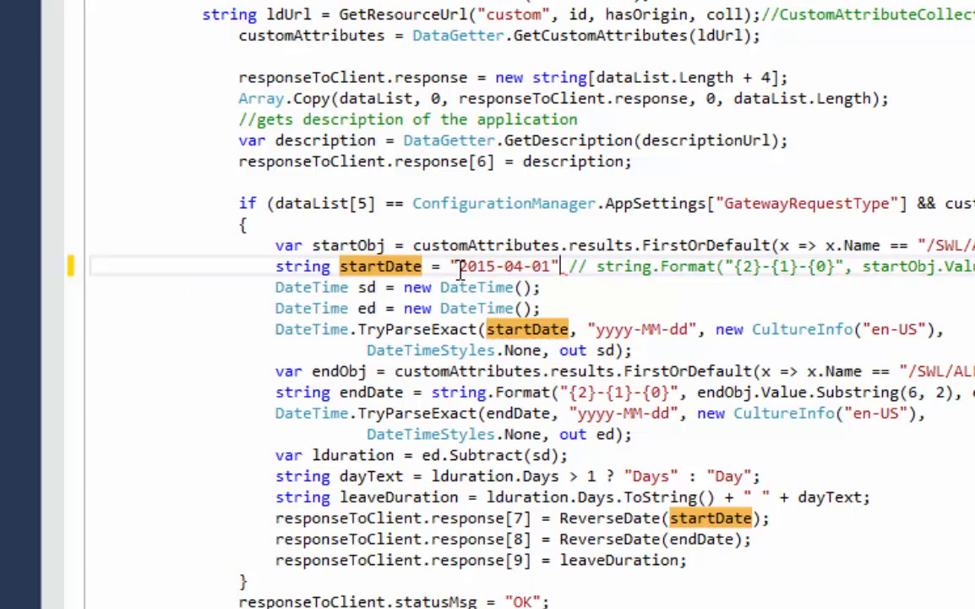
{"action": "type", "text": ";"}
{"action": "key", "text": "Down"}
{"action": "key", "text": "Down"}
{"action": "key", "text": "Down"}
{"action": "key", "text": "Down"}
{"action": "key", "text": "Down"}
{"action": "key", "text": "Down"}
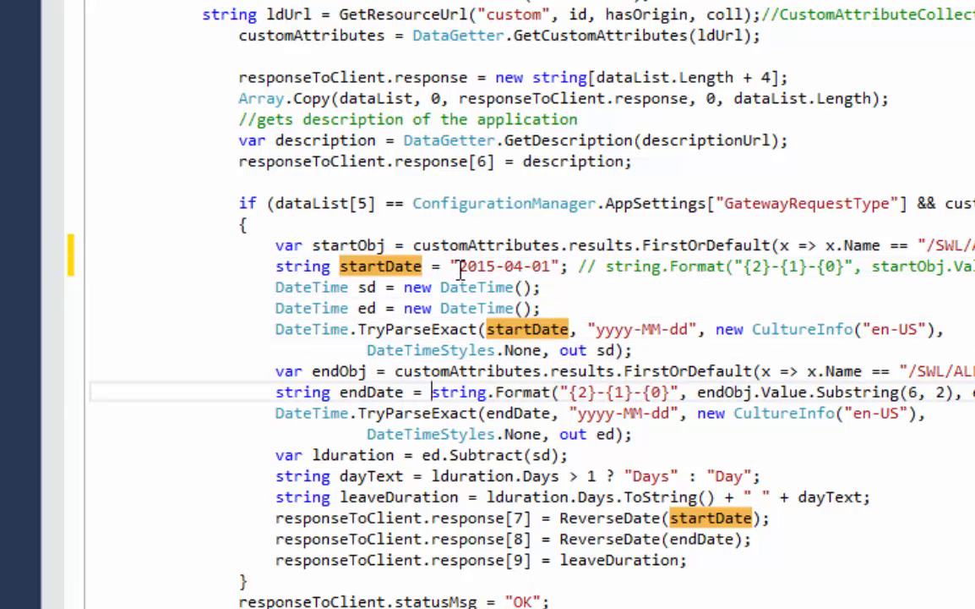
{"action": "type", "text": "\"2016"}
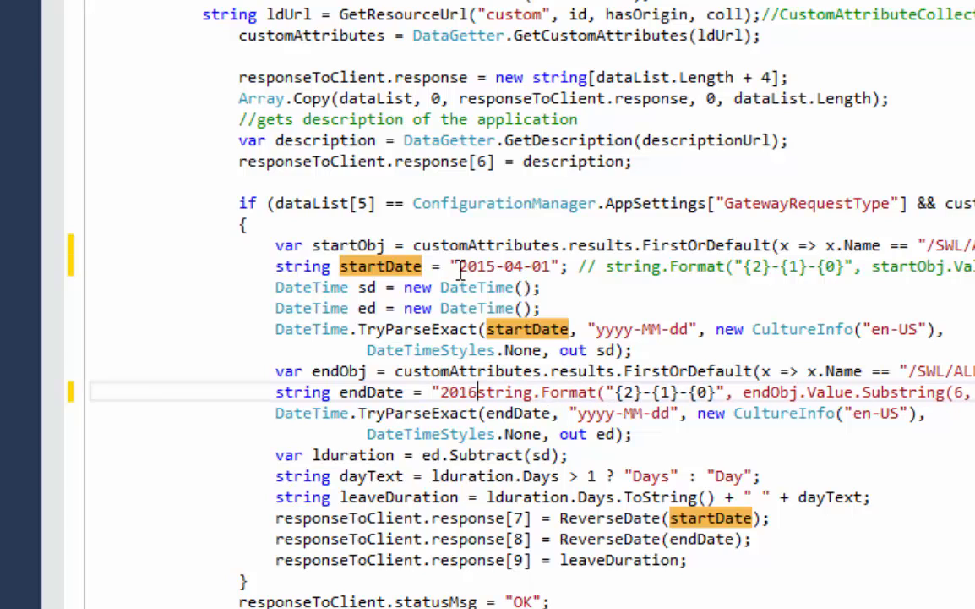
{"action": "type", "text": "-04-"}
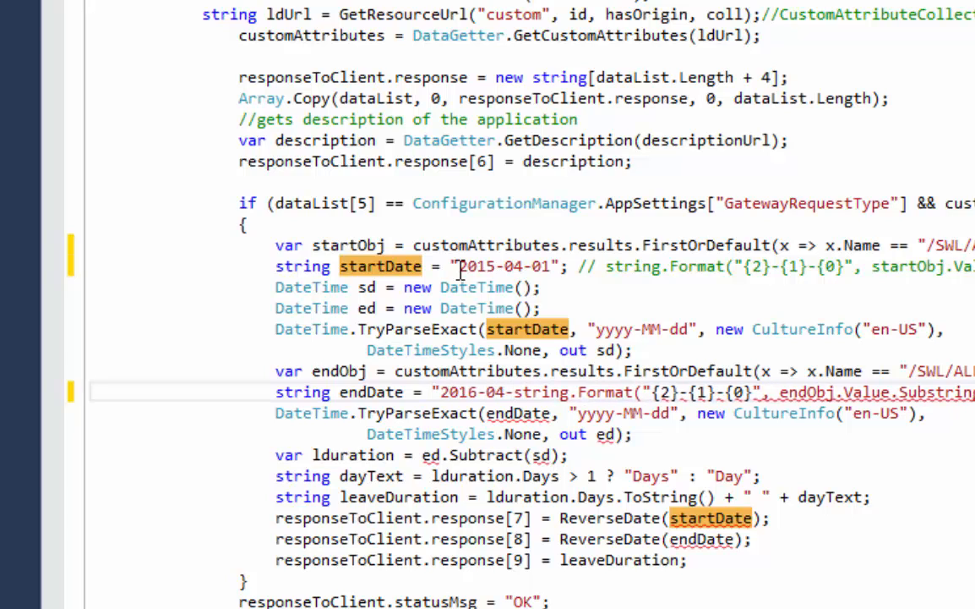
{"action": "type", "text": "14"}
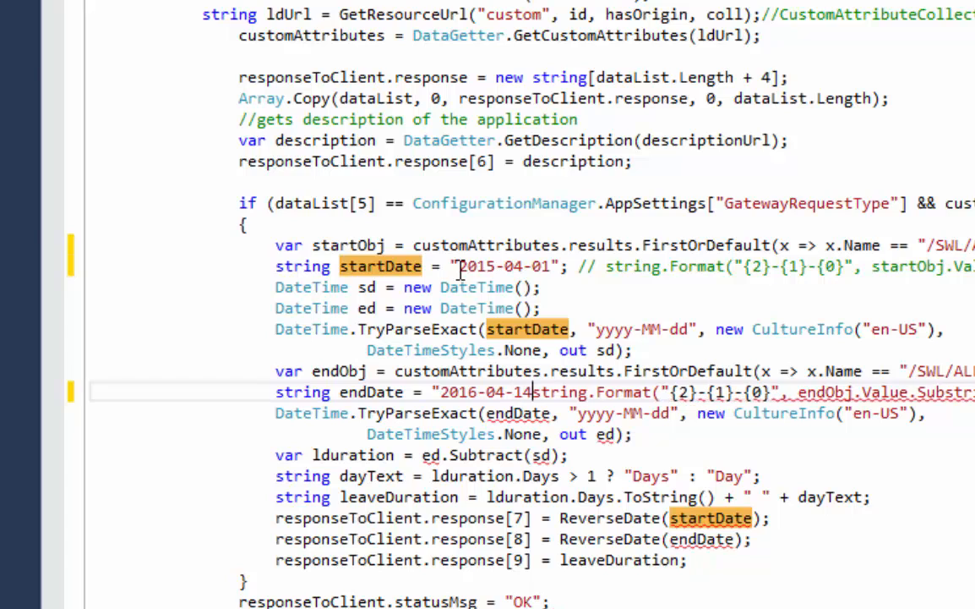
{"action": "type", "text": "\"; //"}
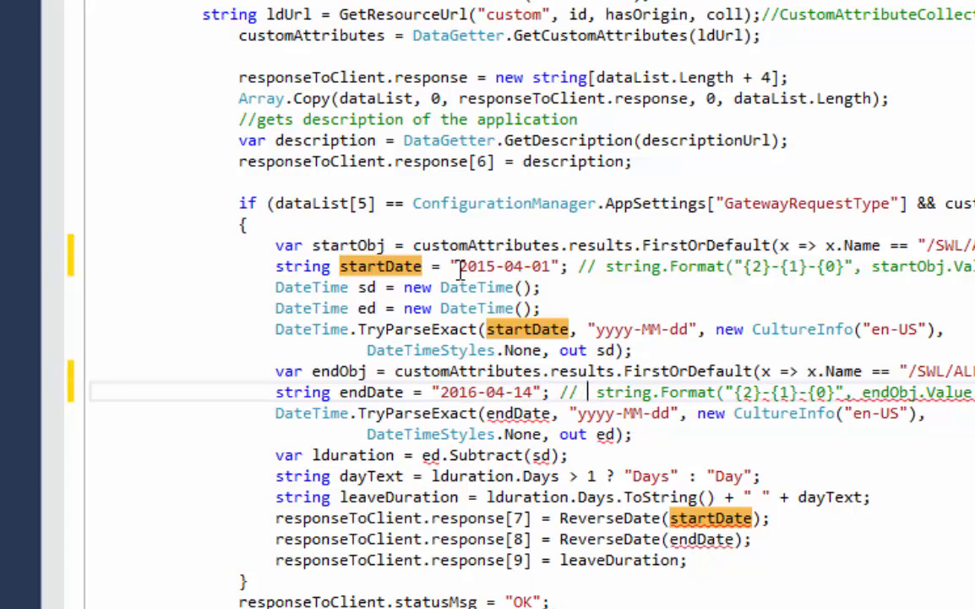
{"action": "left_click", "coordinate": [461, 268]}
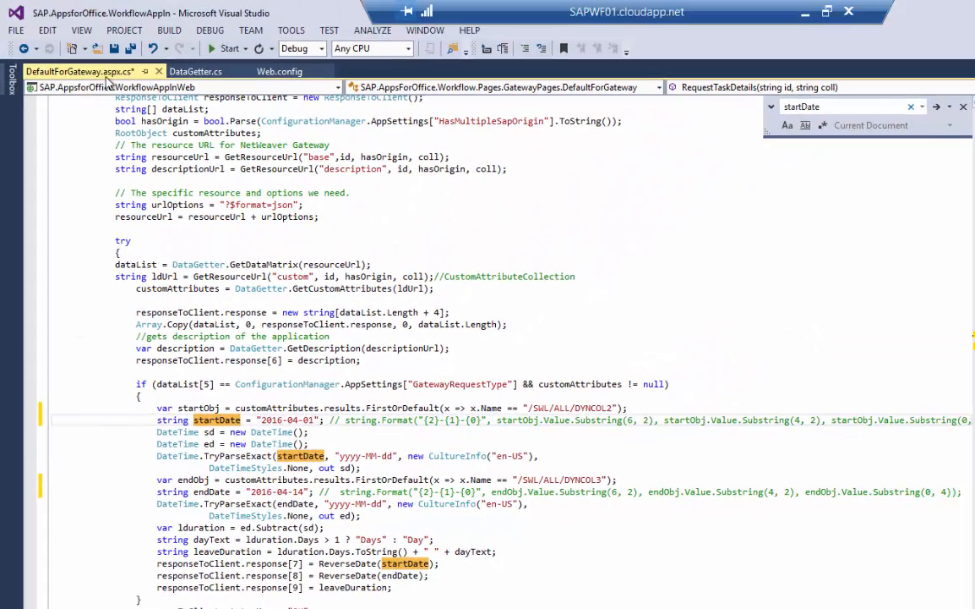
{"action": "key", "text": "ctrl+s"}
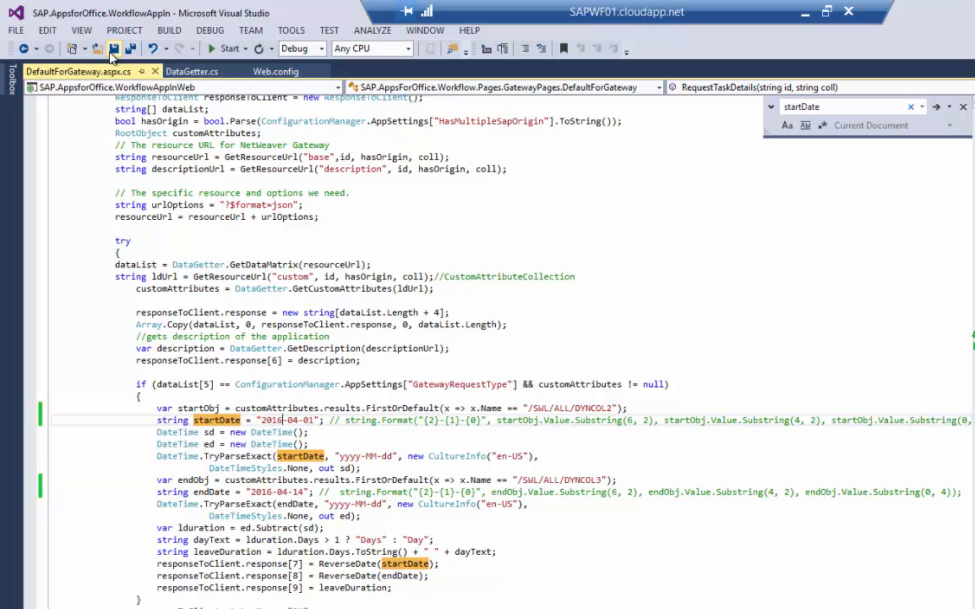
Start debugging, connect to the Exchange mailbox with its e-mail and password, and trust the localhost certificate.
{"action": "left_click", "coordinate": [221, 49]}
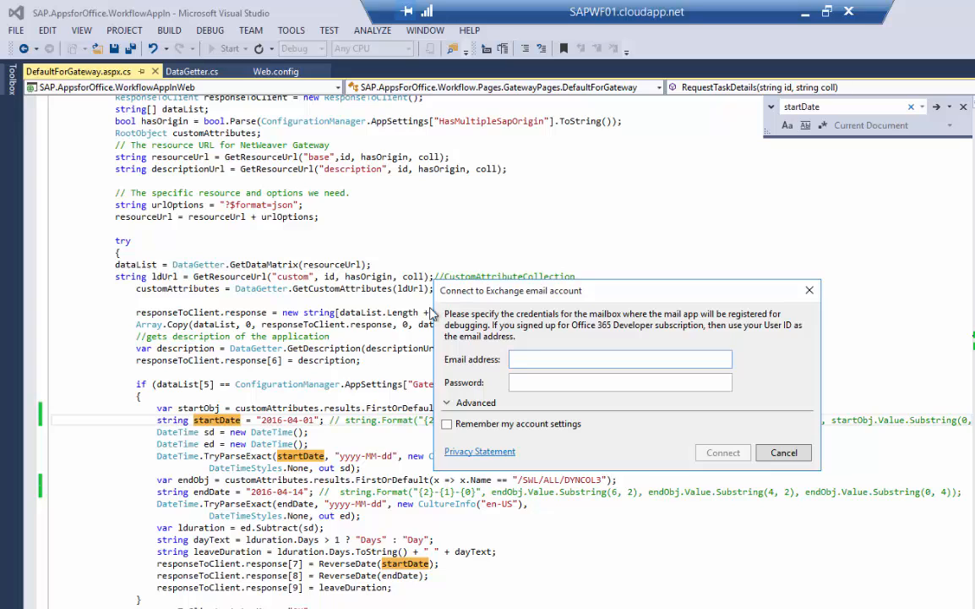
{"action": "left_click", "coordinate": [518, 359]}
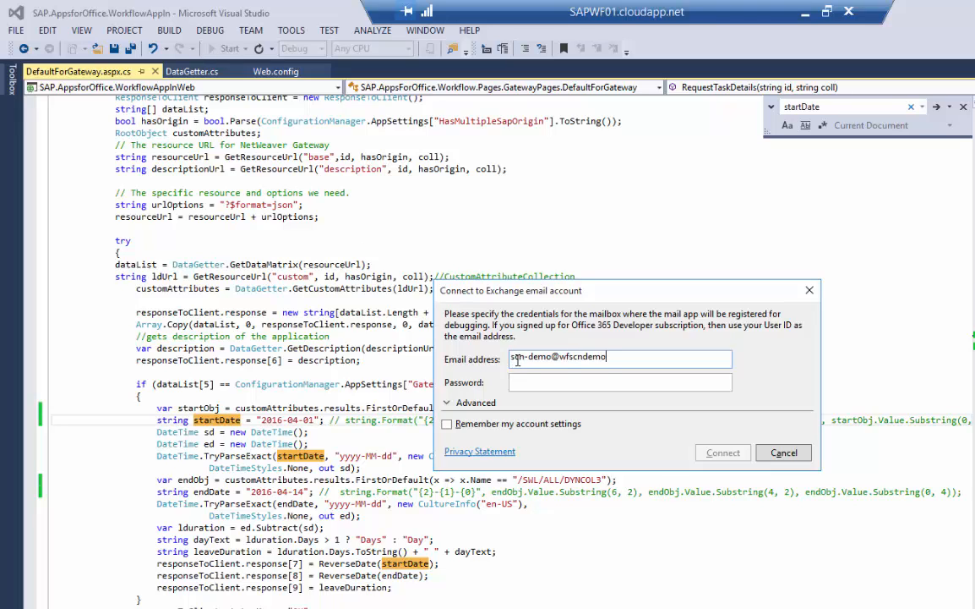
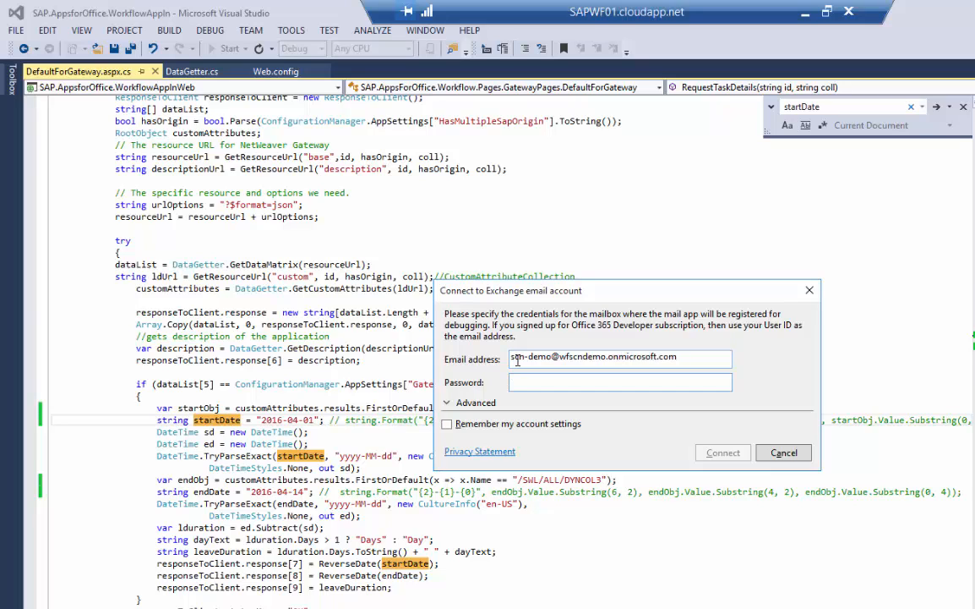
{"action": "key", "text": "Tab"}
{"action": "type", "text": "***"}
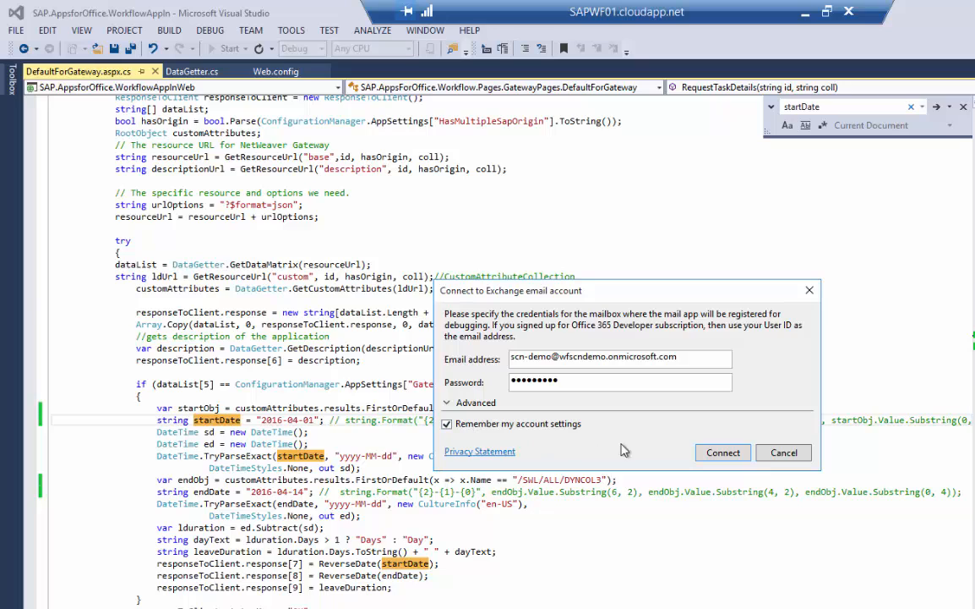
{"action": "left_click", "coordinate": [708, 456]}
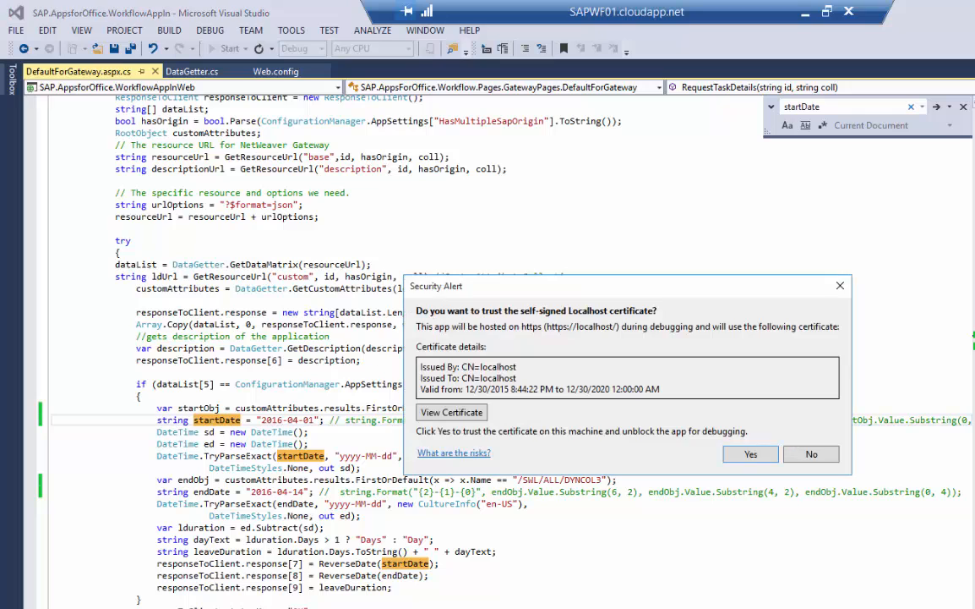
{"action": "left_click", "coordinate": [750, 455]}
{"action": "left_click", "coordinate": [703, 530]}
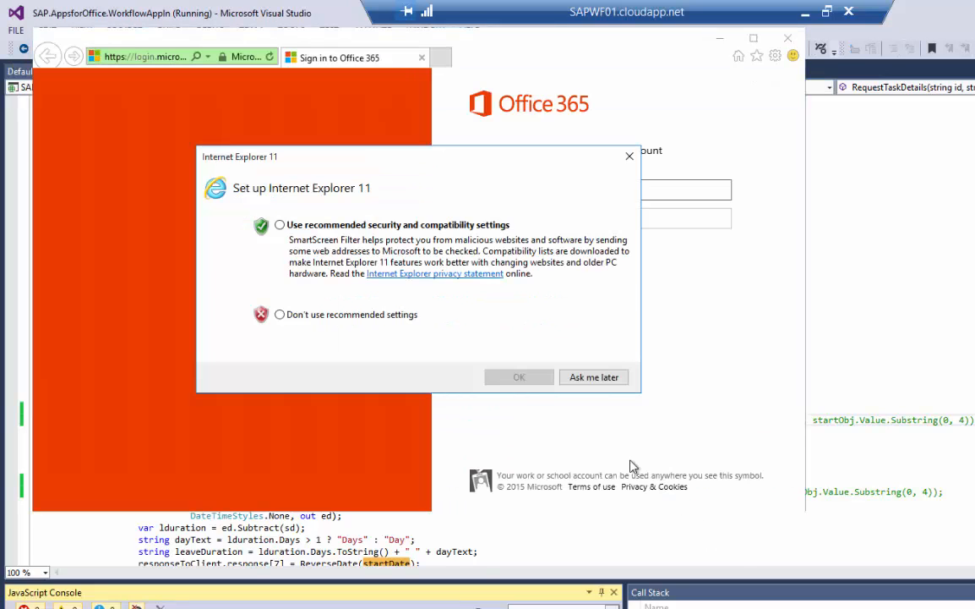
Accept recommended IE settings and sign in to Office 365 with the work account, staying signed in.
{"action": "left_click", "coordinate": [288, 224]}
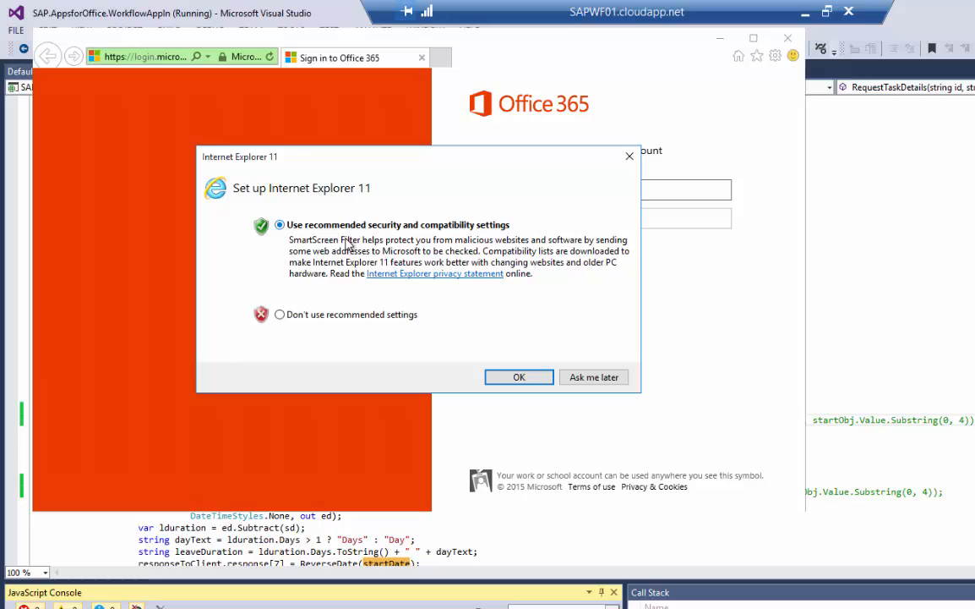
{"action": "left_click", "coordinate": [519, 378]}
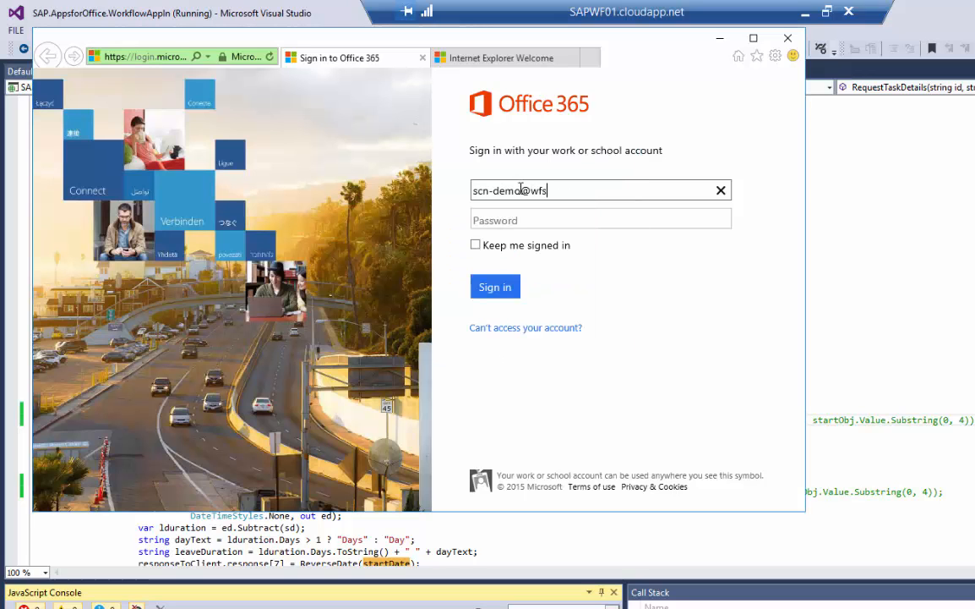
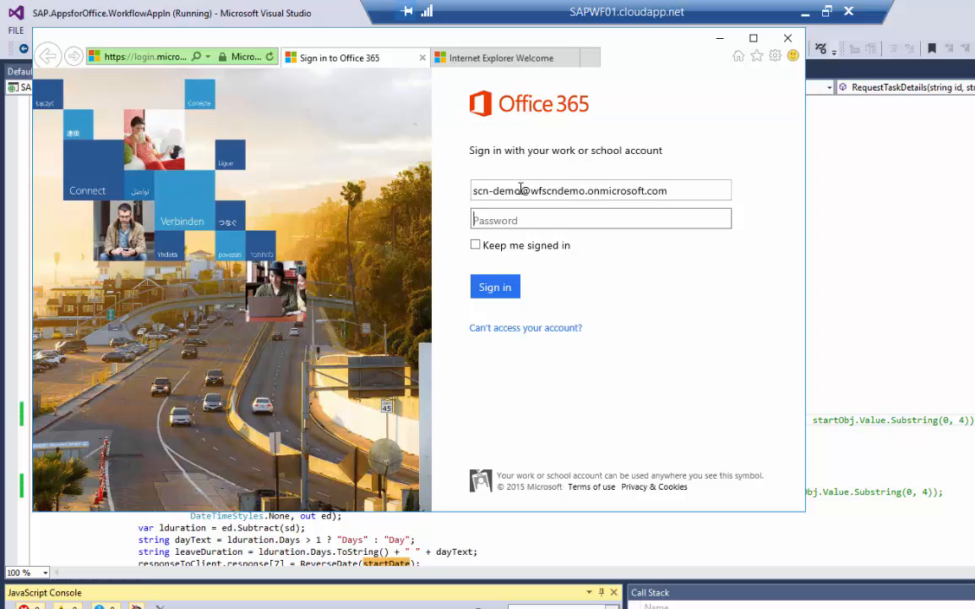
{"action": "key", "text": "Tab"}
{"action": "type", "text": "•••••••••"}
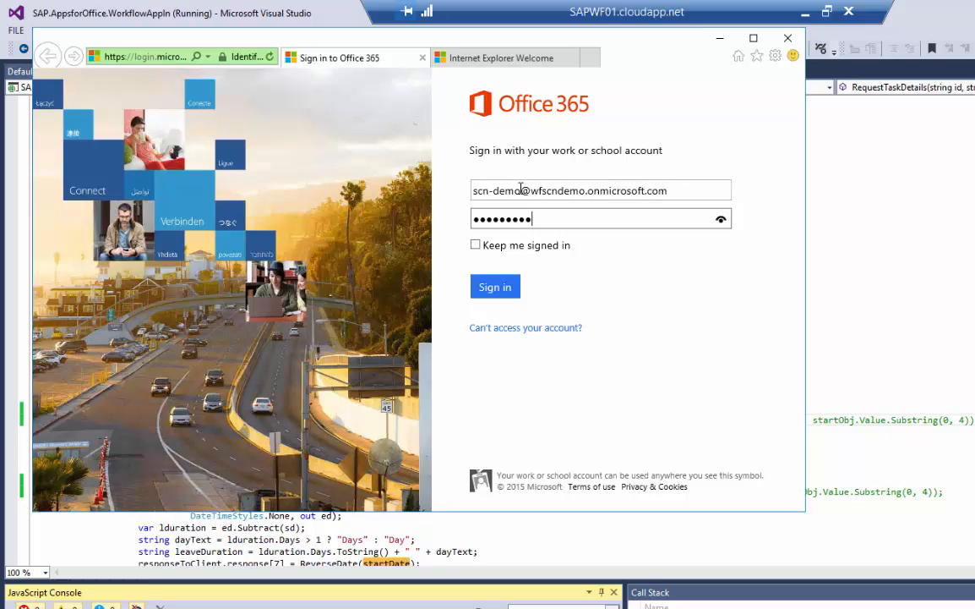
{"action": "left_click", "coordinate": [479, 245]}
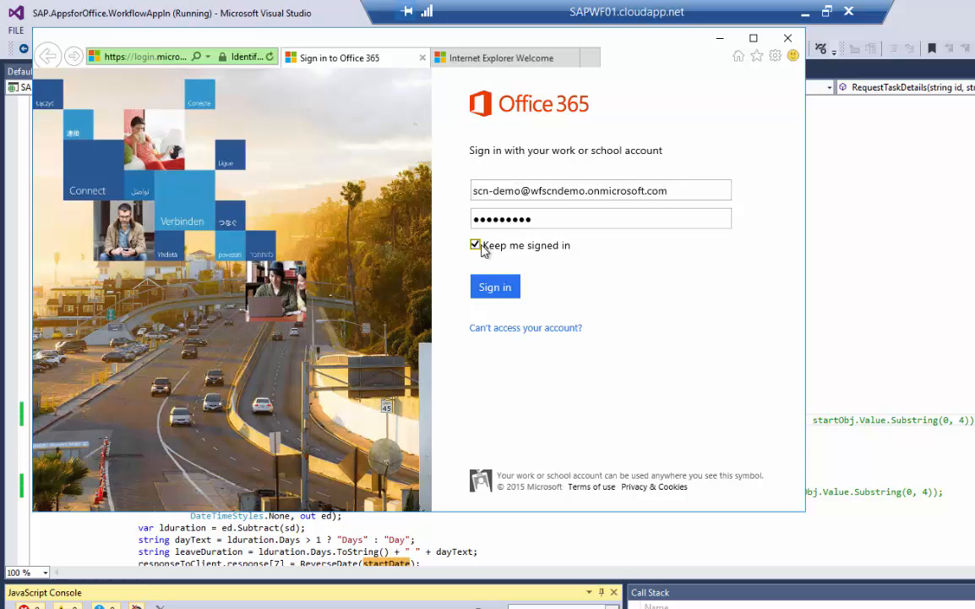
{"action": "left_click", "coordinate": [494, 287]}
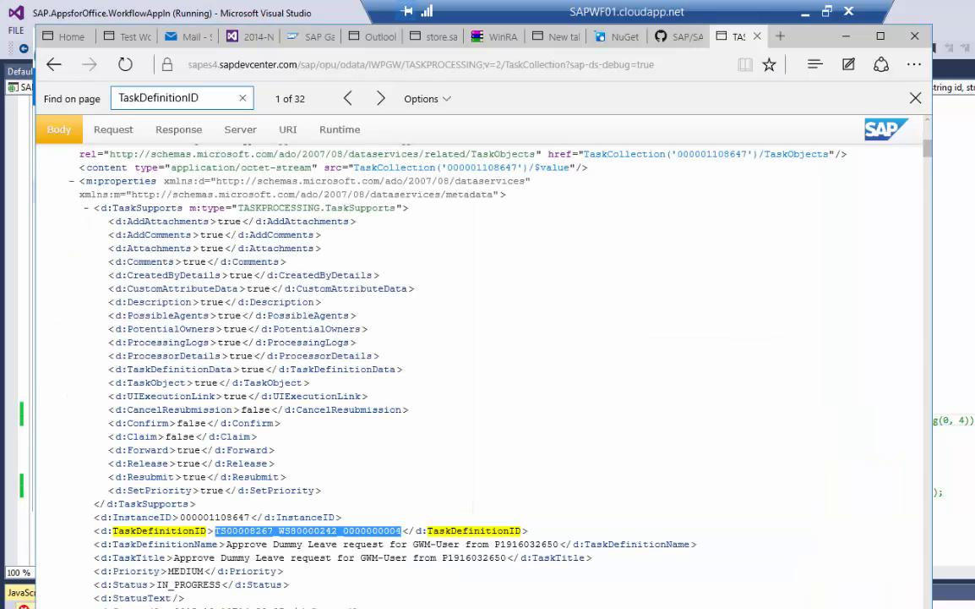
{"action": "scroll", "coordinate": [442, 514], "scroll_direction": "up", "scroll_amount": 4}
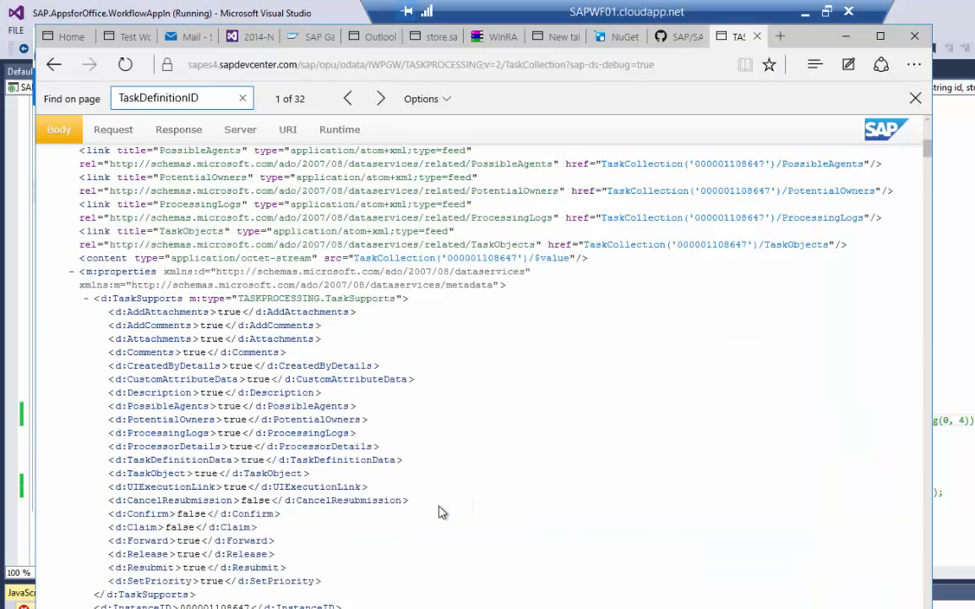
{"action": "scroll", "coordinate": [466, 436], "scroll_direction": "up", "scroll_amount": 8}
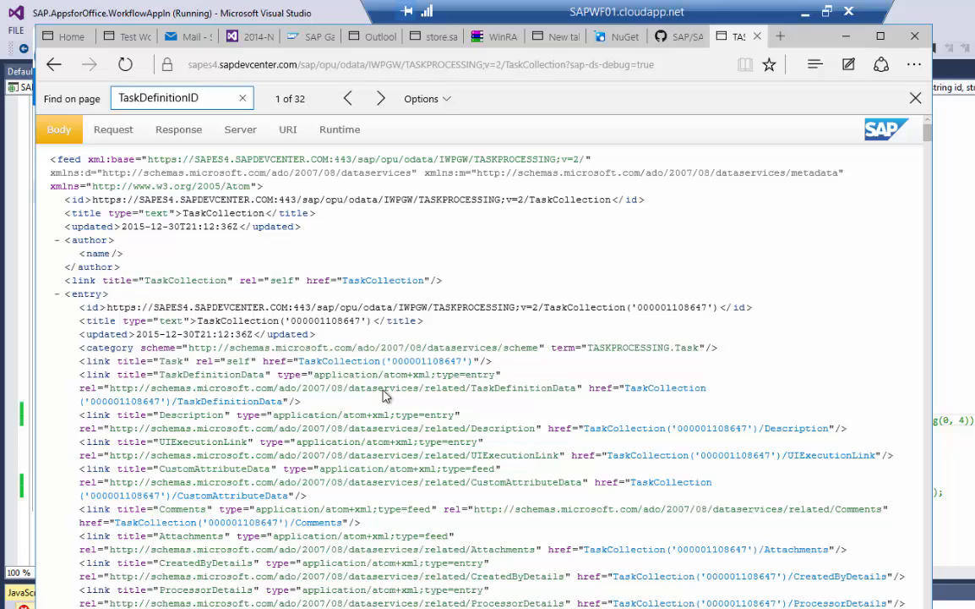
{"action": "left_click_drag", "start_coordinate": [291, 321], "coordinate": [360, 324]}
{"action": "key", "text": "ctrl+c"}
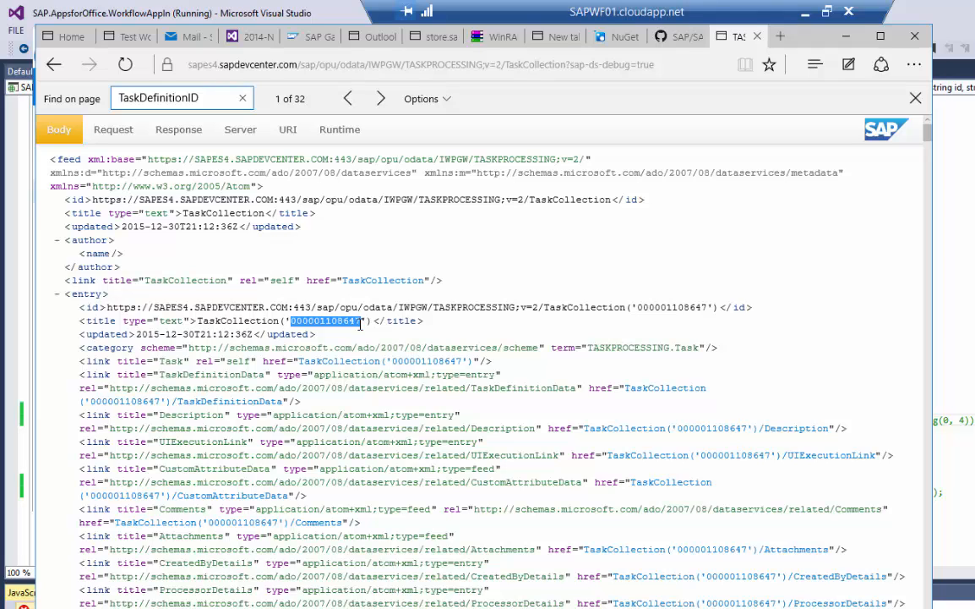
{"action": "left_click", "coordinate": [364, 41]}
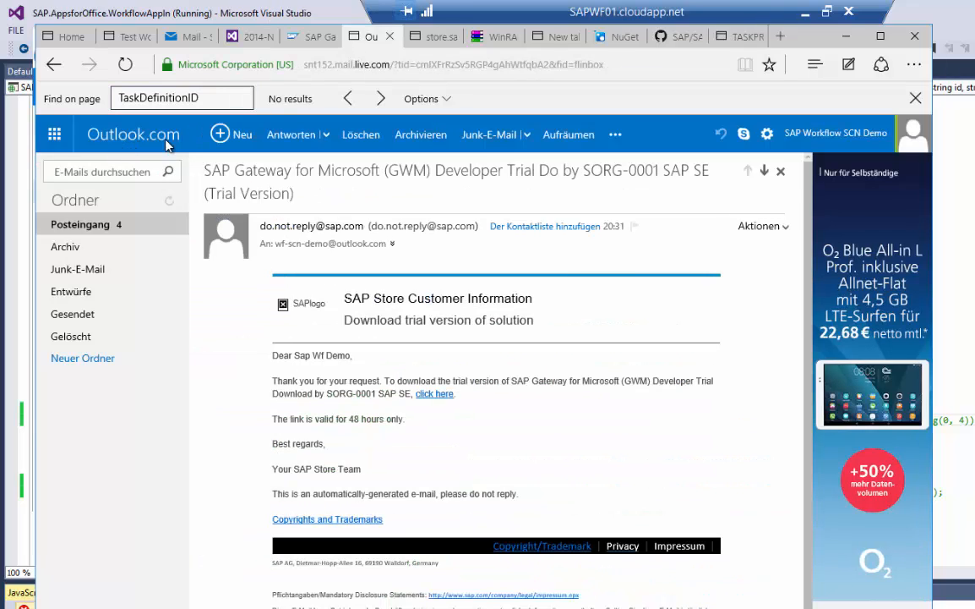
{"action": "left_click", "coordinate": [218, 137]}
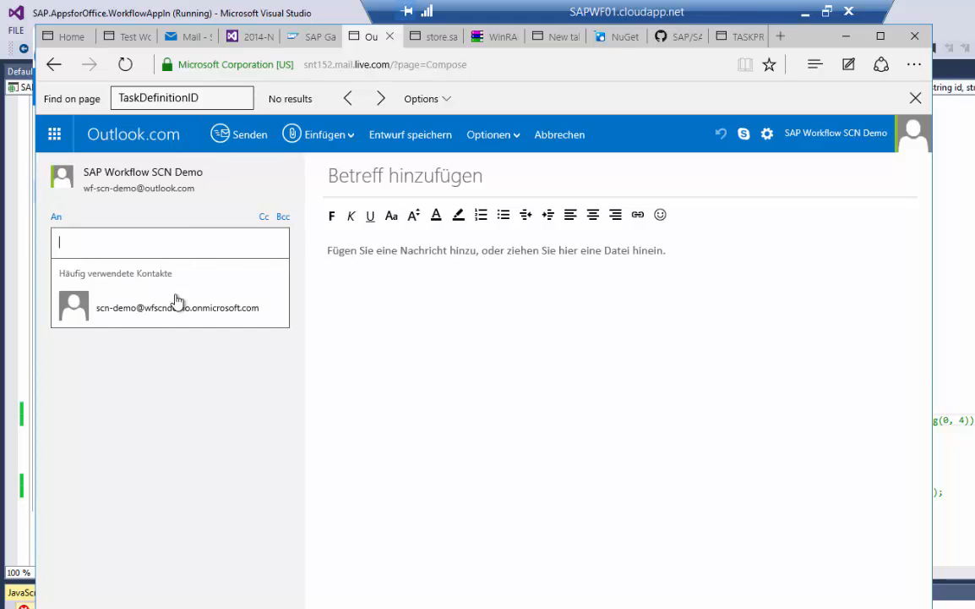
{"action": "left_click", "coordinate": [178, 307]}
{"action": "left_click", "coordinate": [352, 183]}
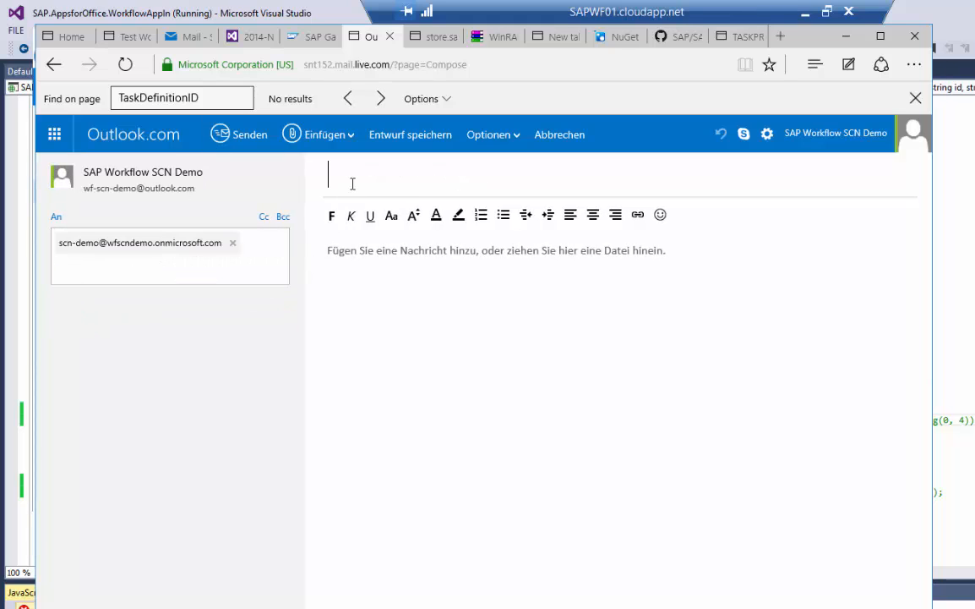
{"action": "type", "text": "Work"}
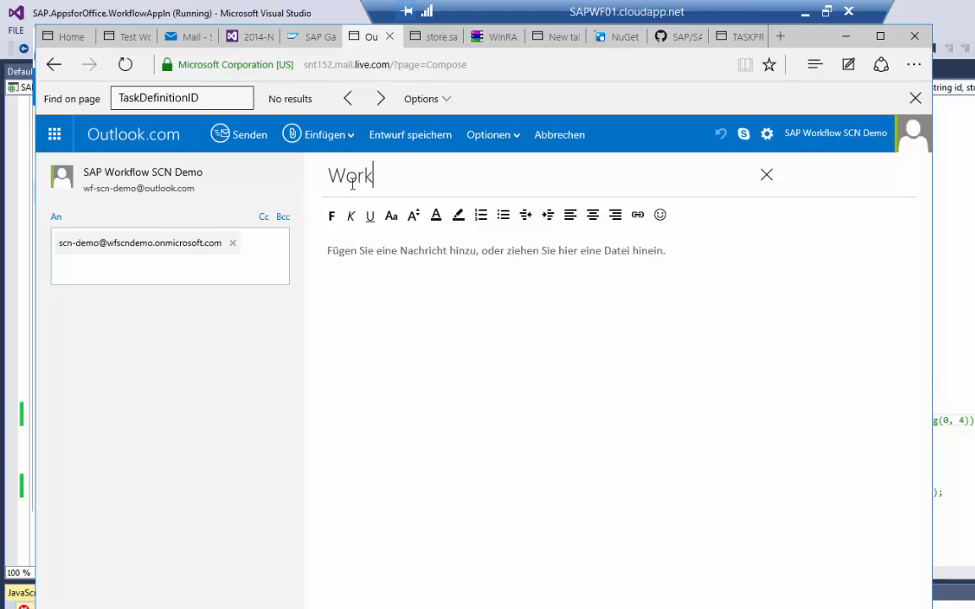
{"action": "type", "text": "flow #"}
{"action": "key", "text": "ctrl+v"}
{"action": "key", "text": "Tab"}
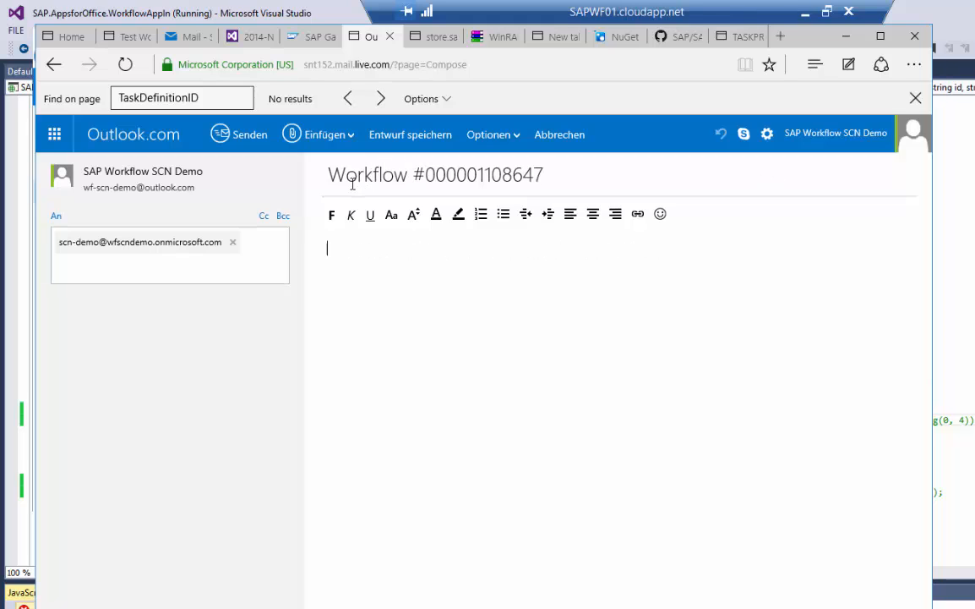
{"action": "type", "text": "Dear user, a new workflow is waiting in your Inbox. Please click here to start the SAP Fiori My Inbox,https://sapes4.sapdevcenter.com/sap/bc/ui5_ui5/ui2/ushell/shells/abap/FioriLaunchpad.html?sap-client=800"}
{"action": "key", "text": "Return"}
{"action": "key", "text": "Return"}
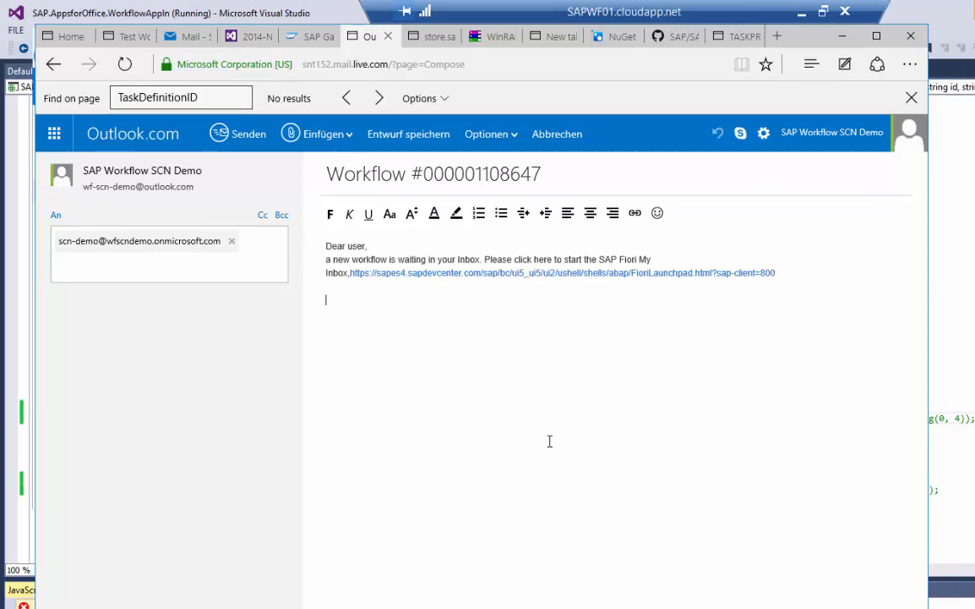
{"action": "left_click", "coordinate": [234, 143]}
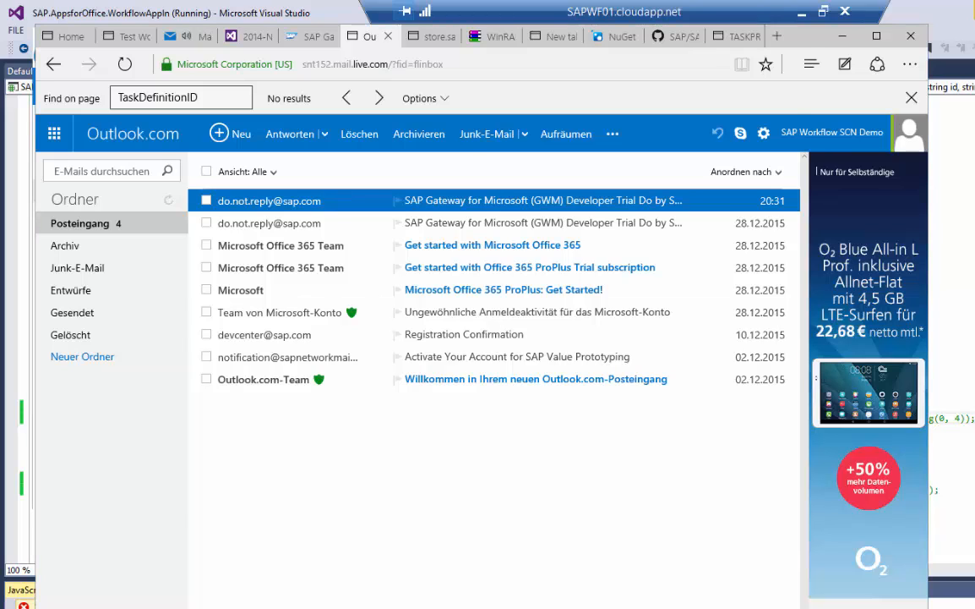
{"action": "key", "text": "alt+Tab"}
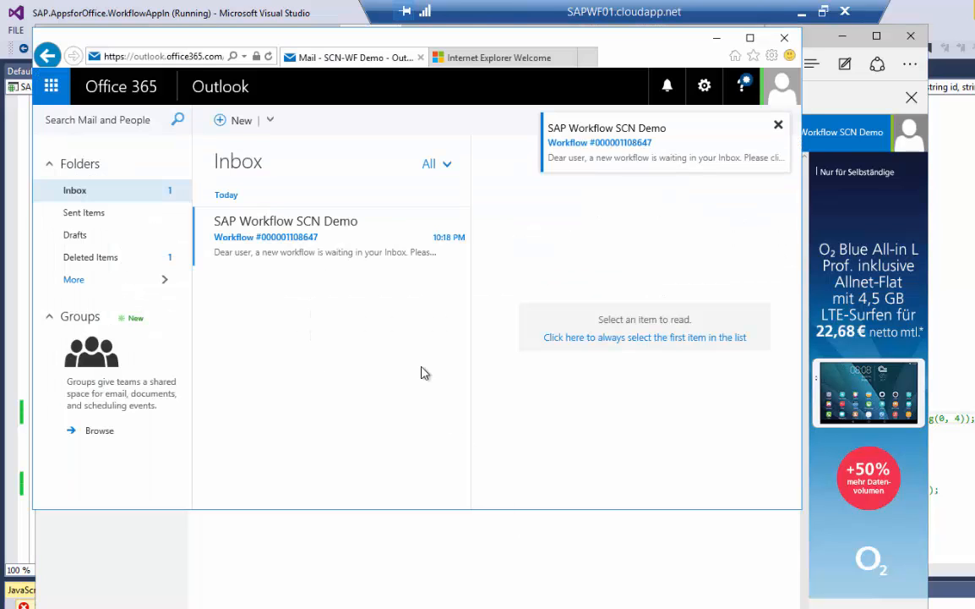
{"action": "left_click", "coordinate": [317, 239]}
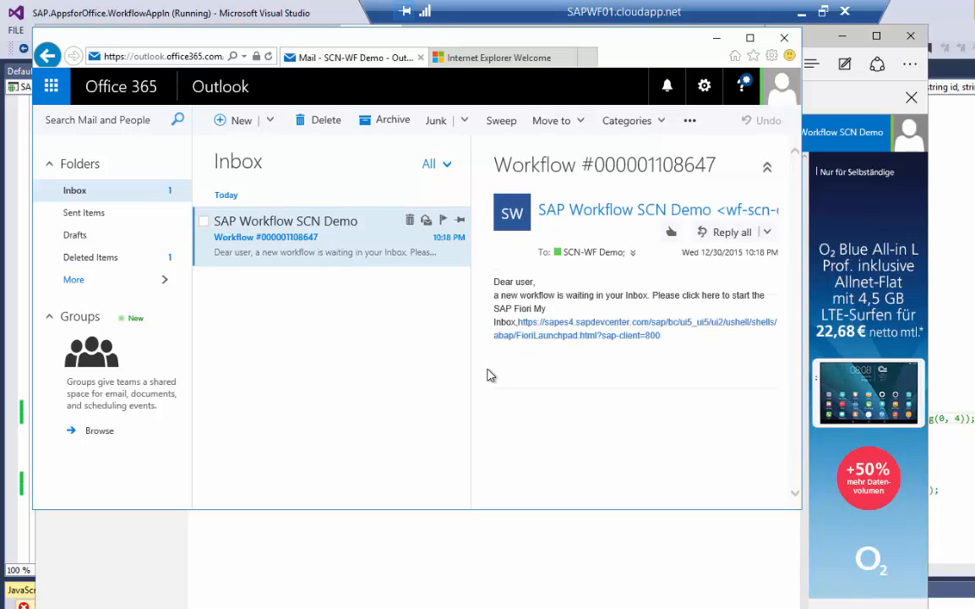
{"action": "left_click_drag", "start_coordinate": [802, 509], "coordinate": [972, 605]}
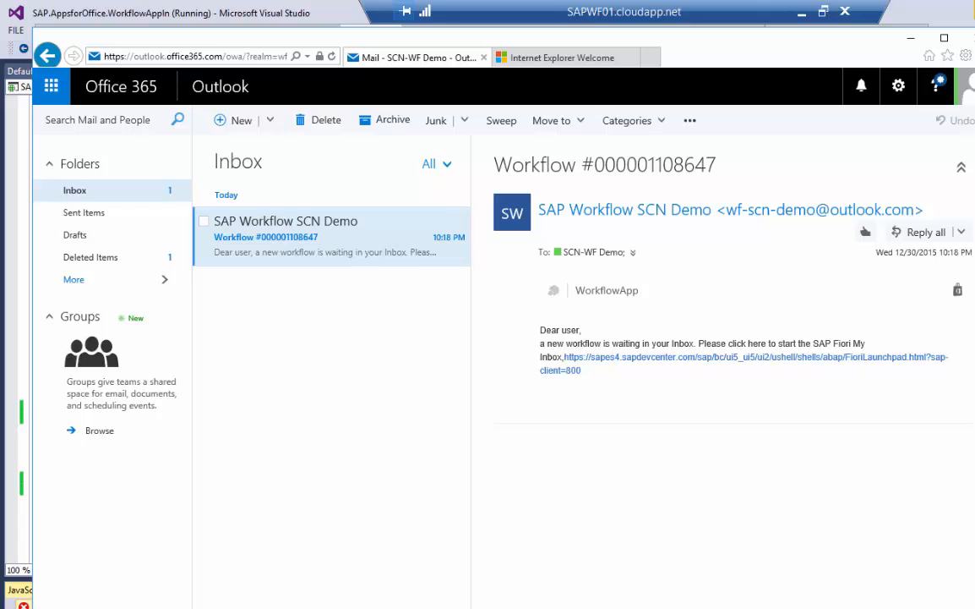
{"action": "left_click", "coordinate": [629, 296]}
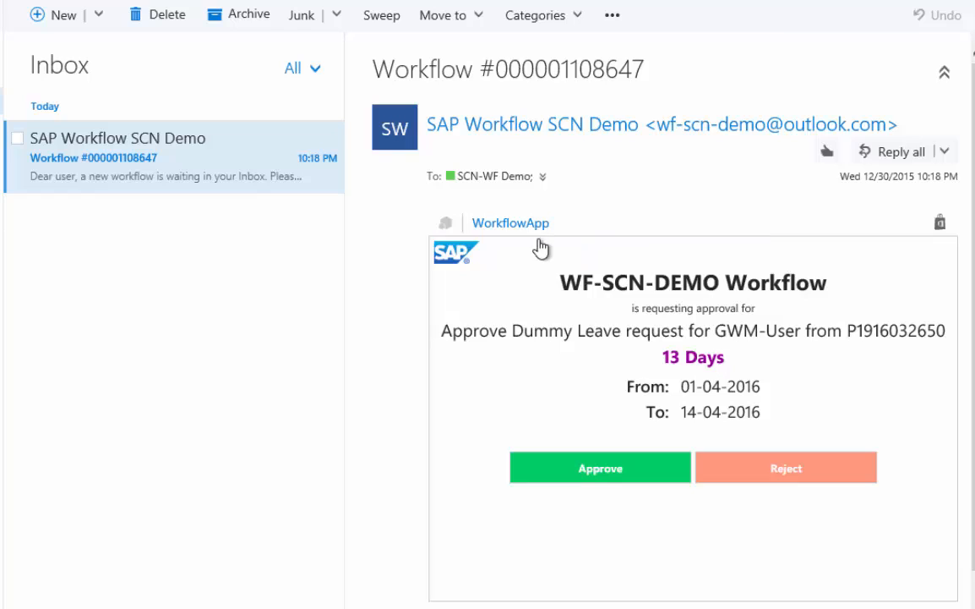
{"action": "left_click", "coordinate": [594, 470]}
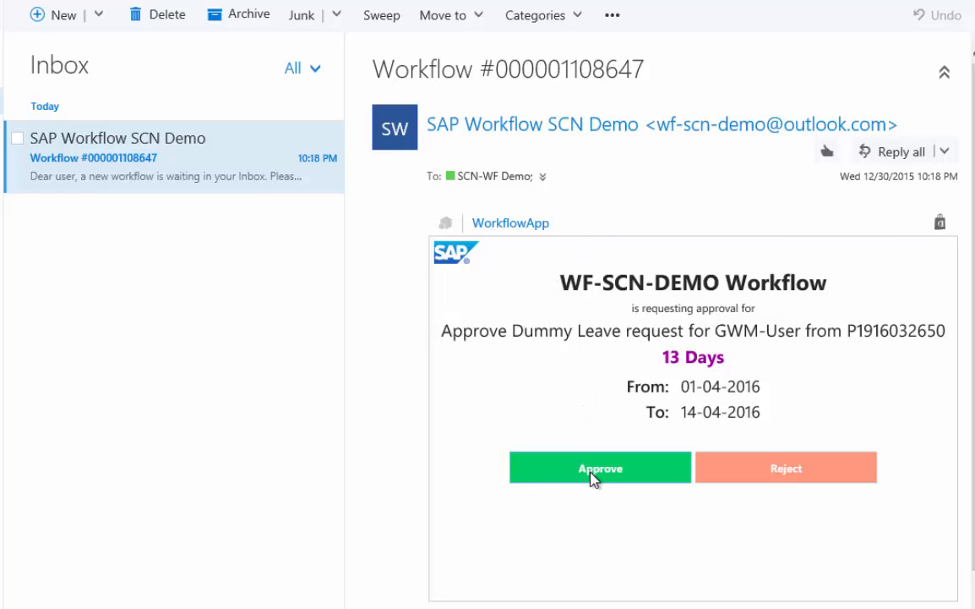